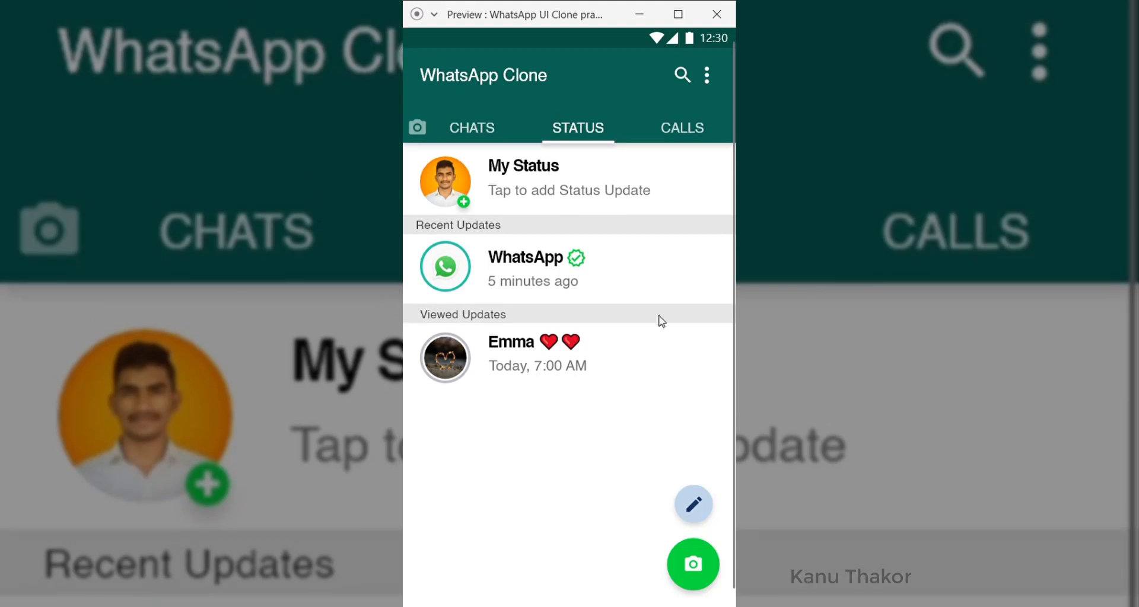
Step: Flip the reference preview between the chats, calls and status lists
left_click(680, 126)
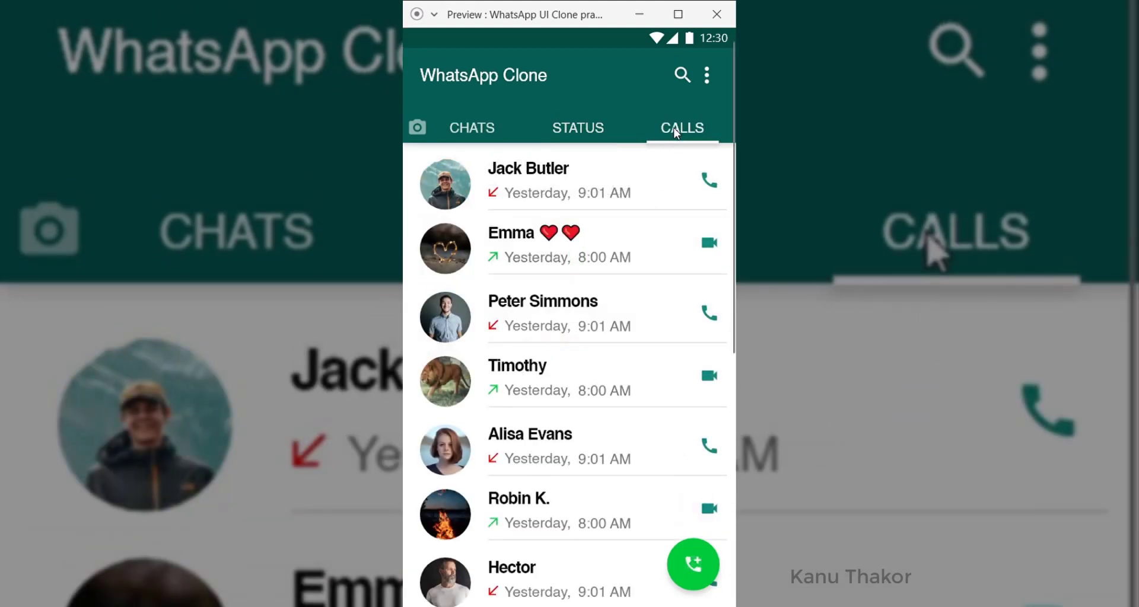
scroll(574, 538, "down", 5)
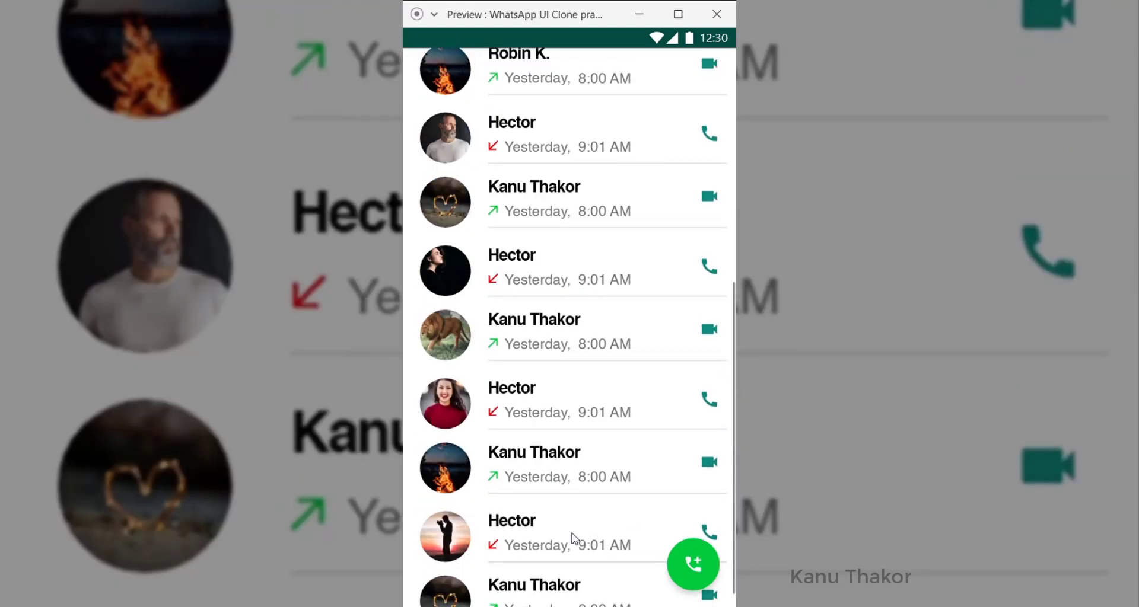
scroll(574, 538, "up", 5)
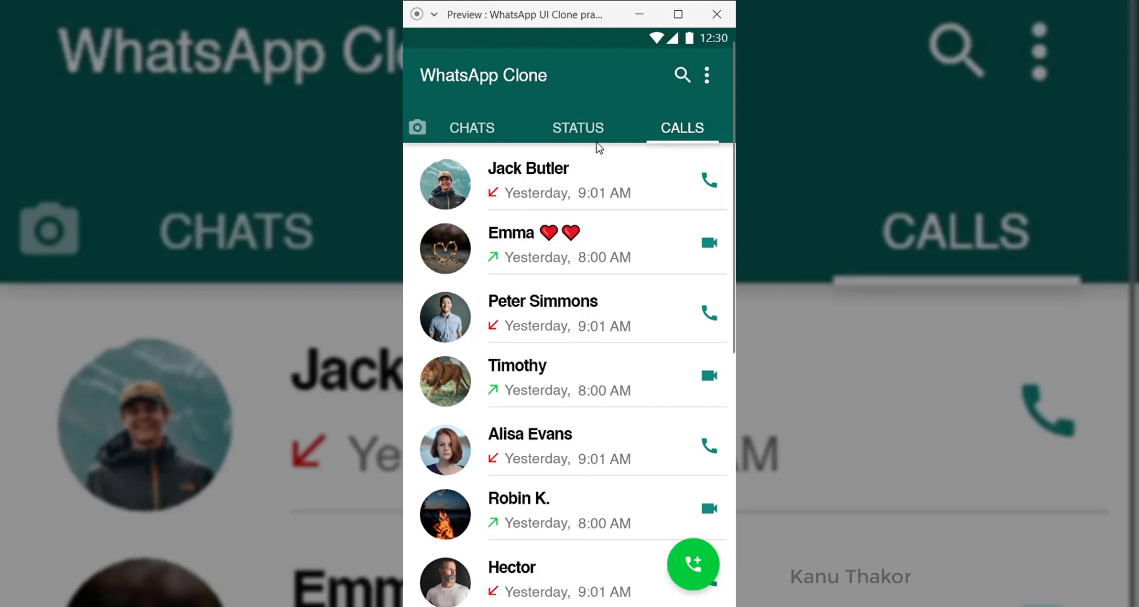
left_click(480, 131)
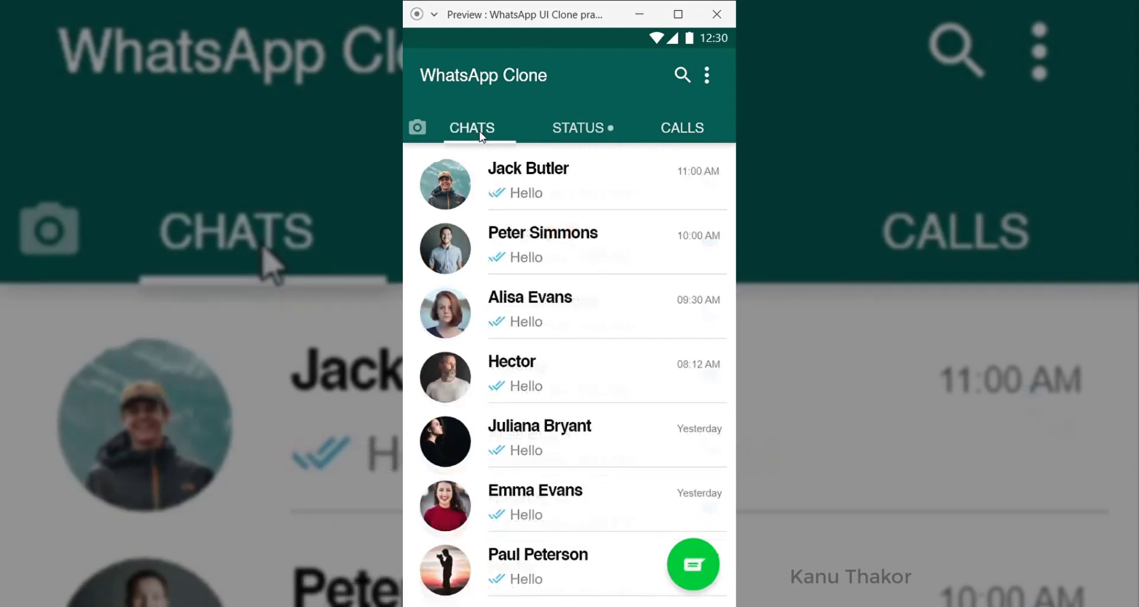
left_click(673, 127)
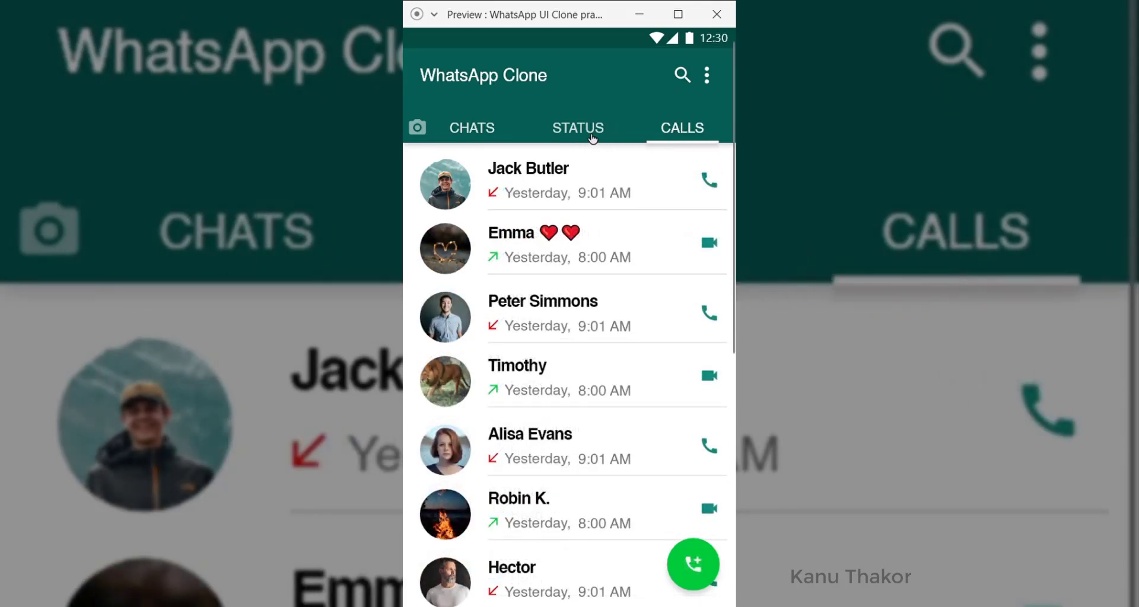
left_click(591, 135)
left_click(466, 123)
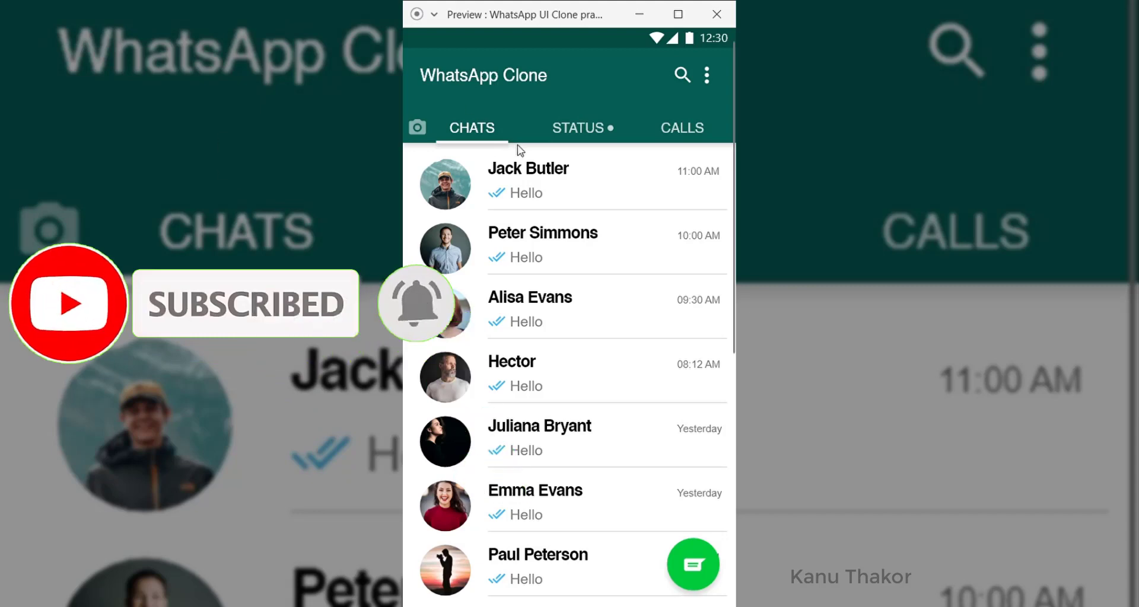
scroll(528, 178, "down", 5)
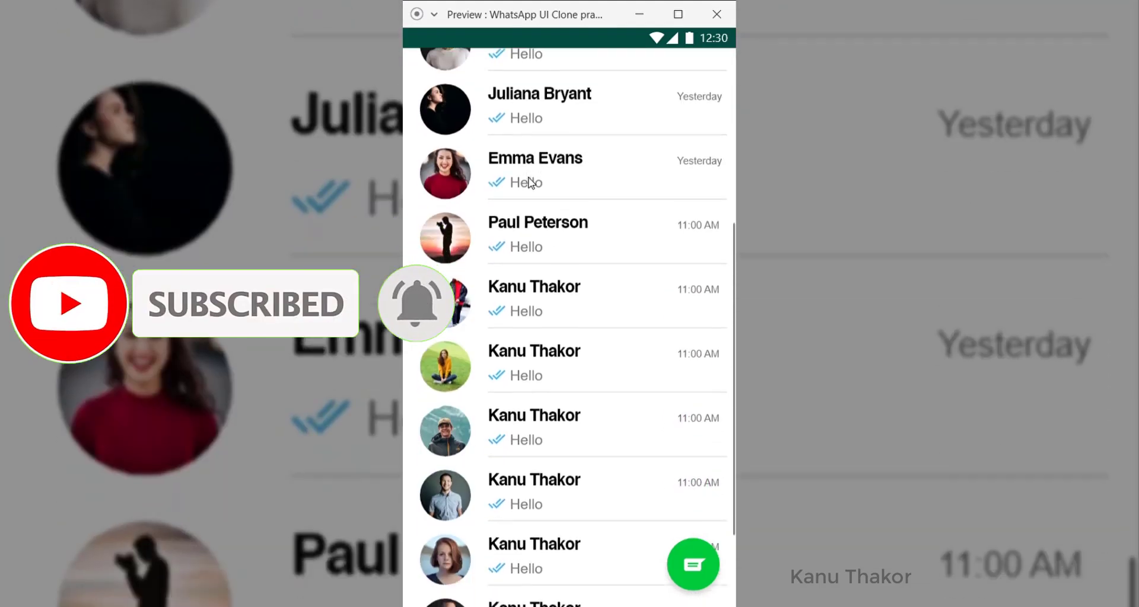
scroll(530, 183, "down", 2)
scroll(529, 182, "up", 8)
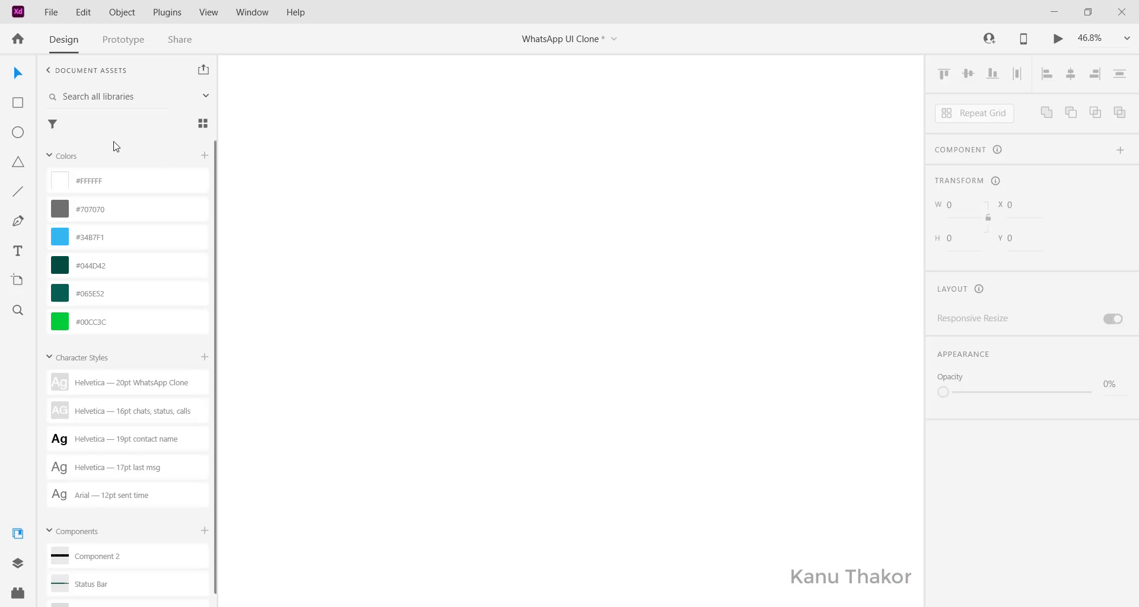
scroll(131, 351, "down", 1)
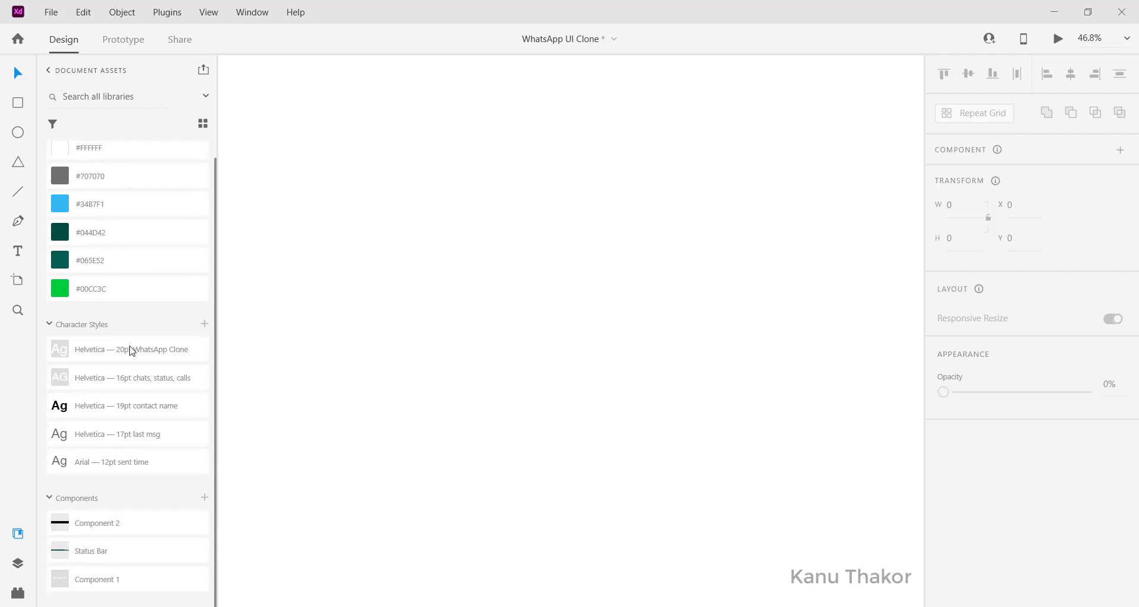
scroll(131, 351, "up", 1)
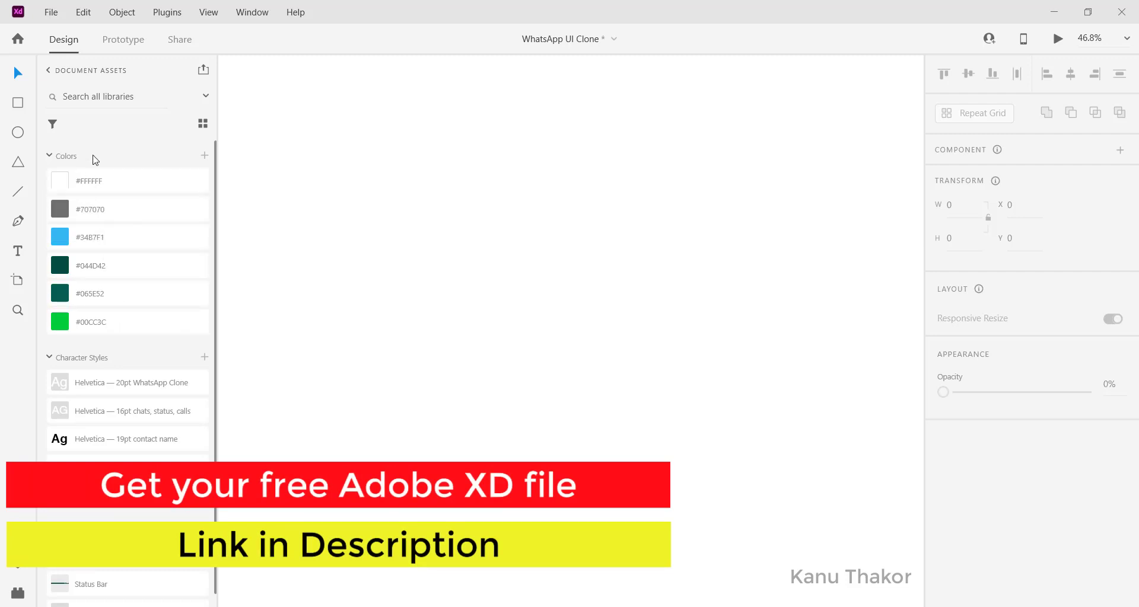
scroll(113, 172, "down", 1)
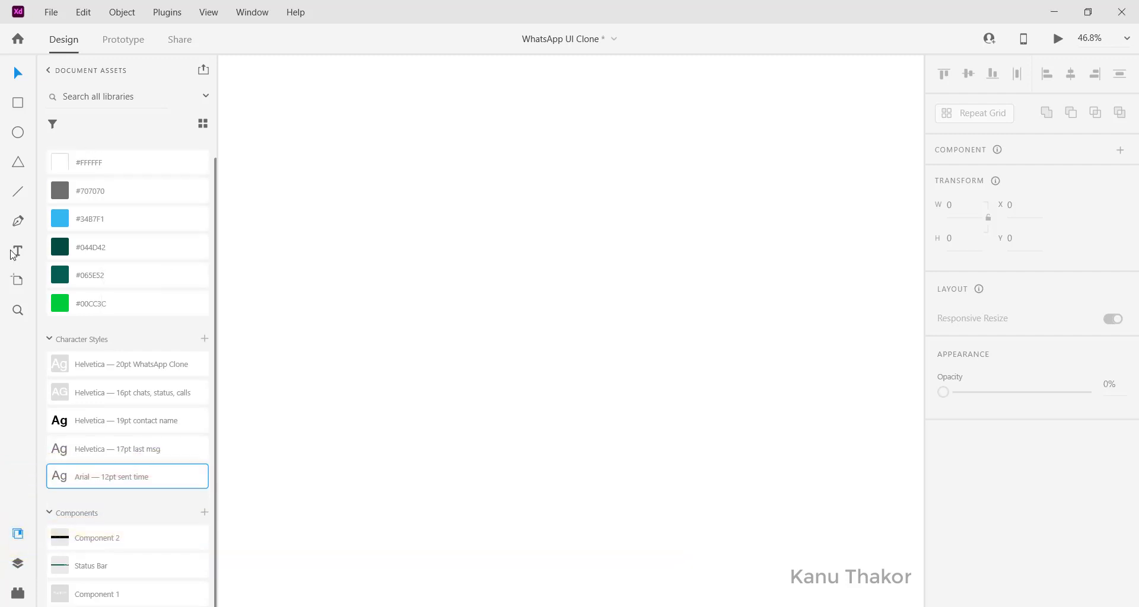
Step: Draw a new artboard and size it to W 393 × H 685
left_click(18, 281)
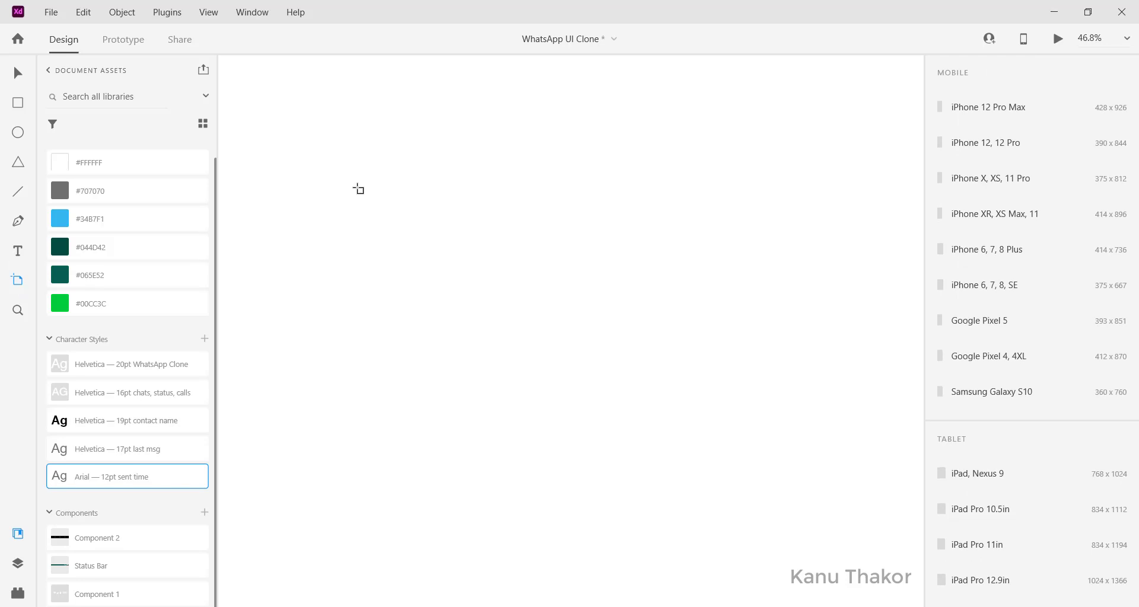
left_click_drag(356, 186, 527, 477)
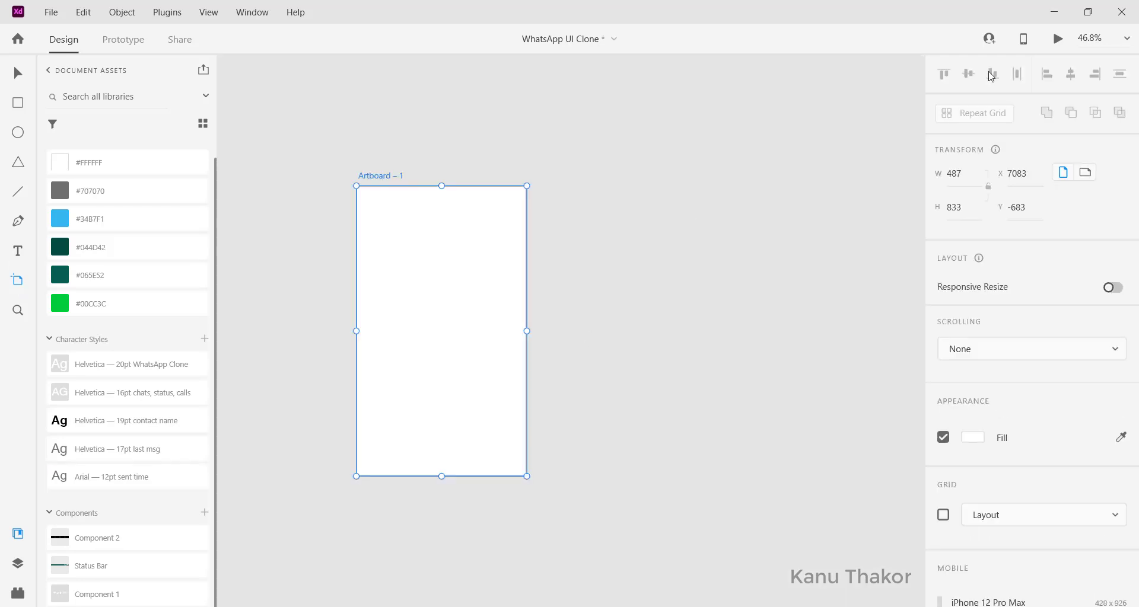
left_click(975, 173)
key("BackSpace")
type("393")
key("Tab")
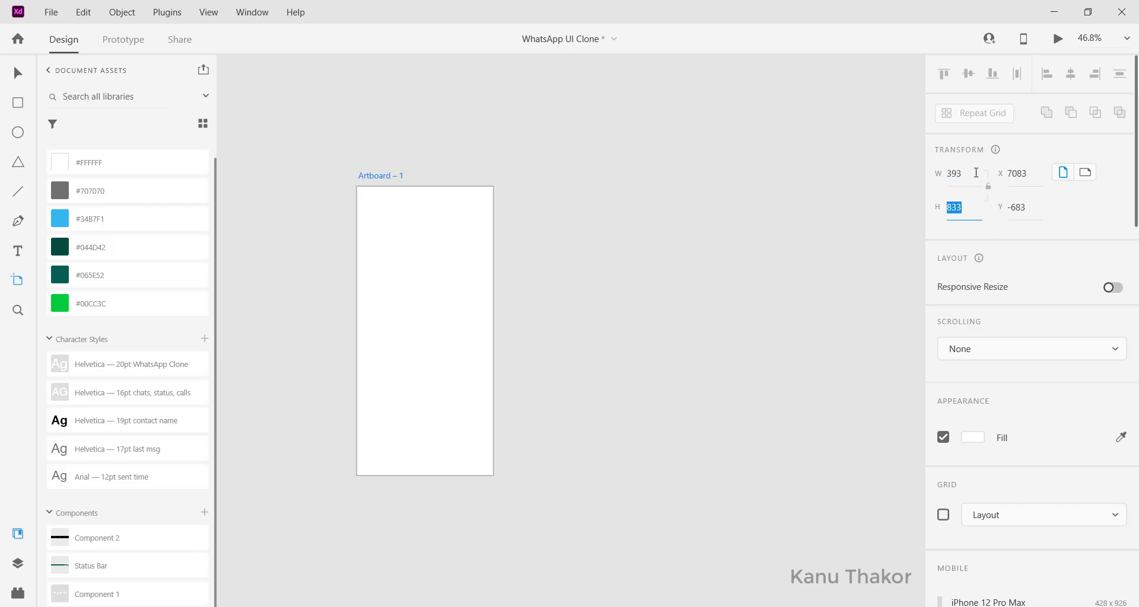
type("685")
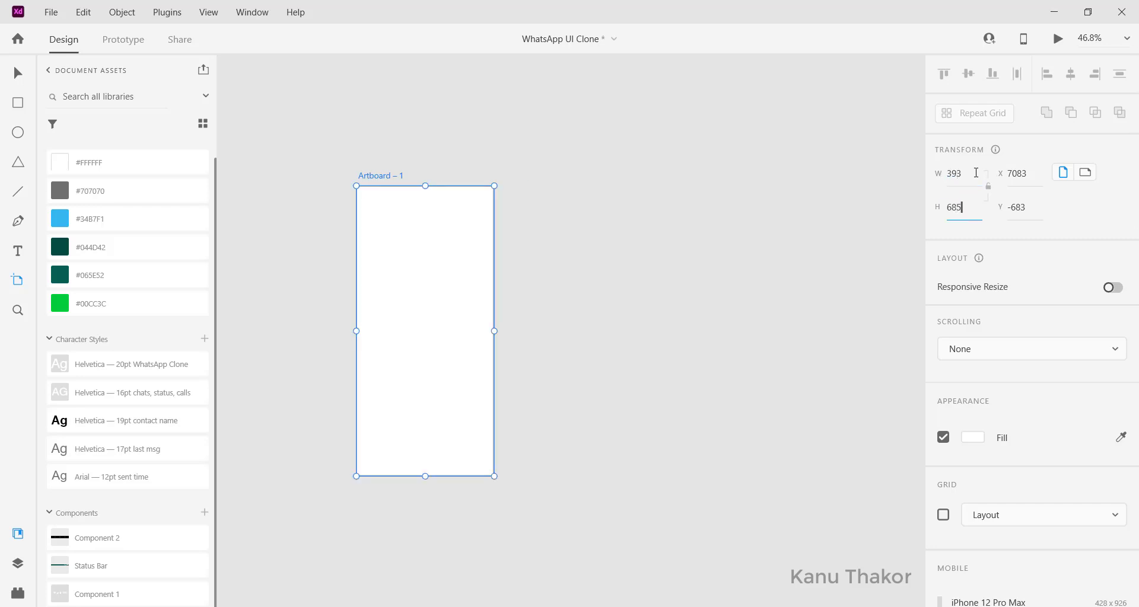
key("Return")
Step: Rename the new artboard to 'Chat - Homepage'
scroll(591, 161, "left", 1)
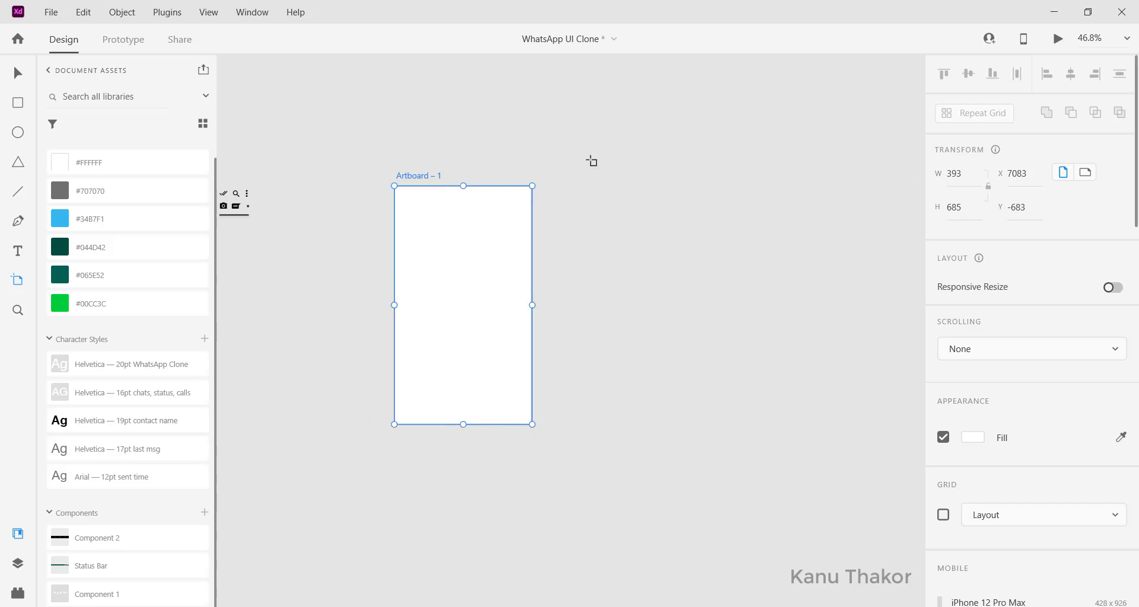
scroll(592, 161, "up", 3)
scroll(431, 270, "down", 2)
double_click(335, 120)
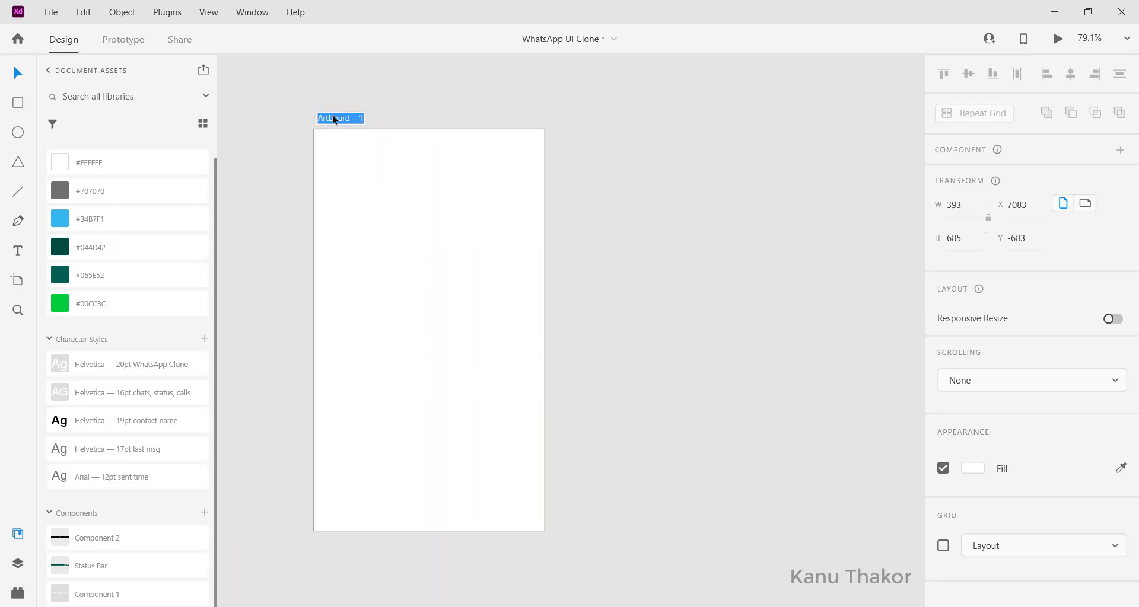
type("CHat - Homepage")
key("Return")
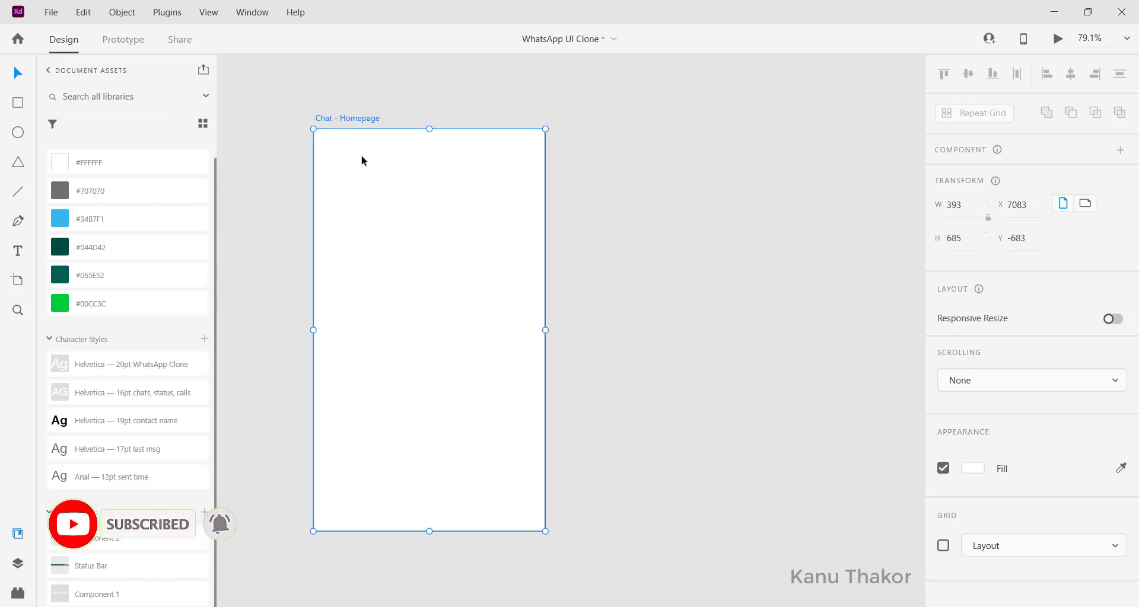
scroll(406, 225, "left", 1)
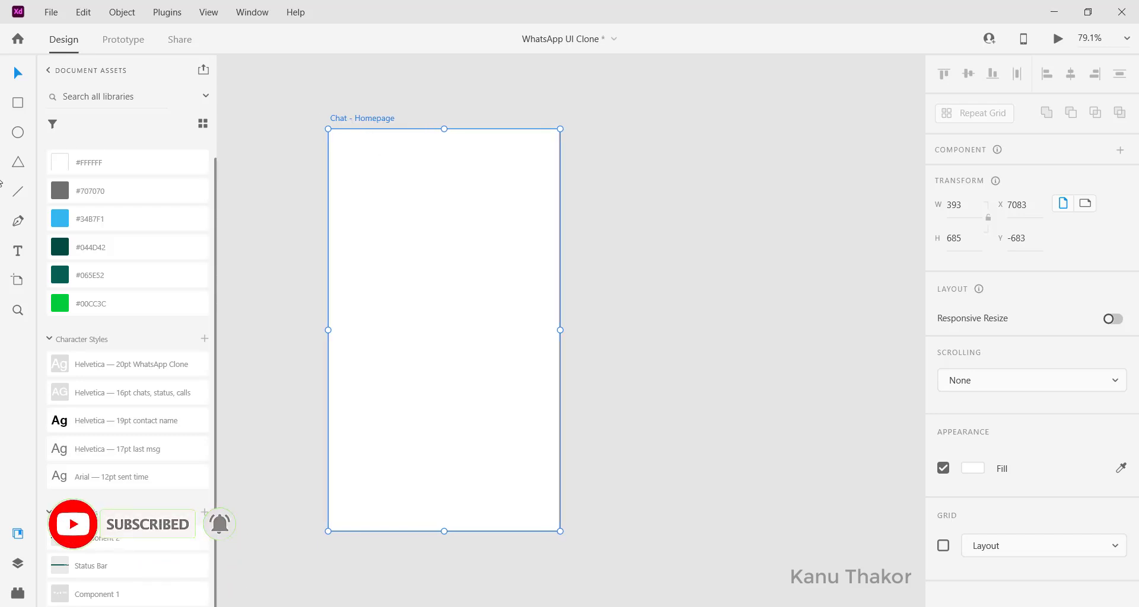
scroll(135, 459, "down", 1)
scroll(135, 455, "up", 1)
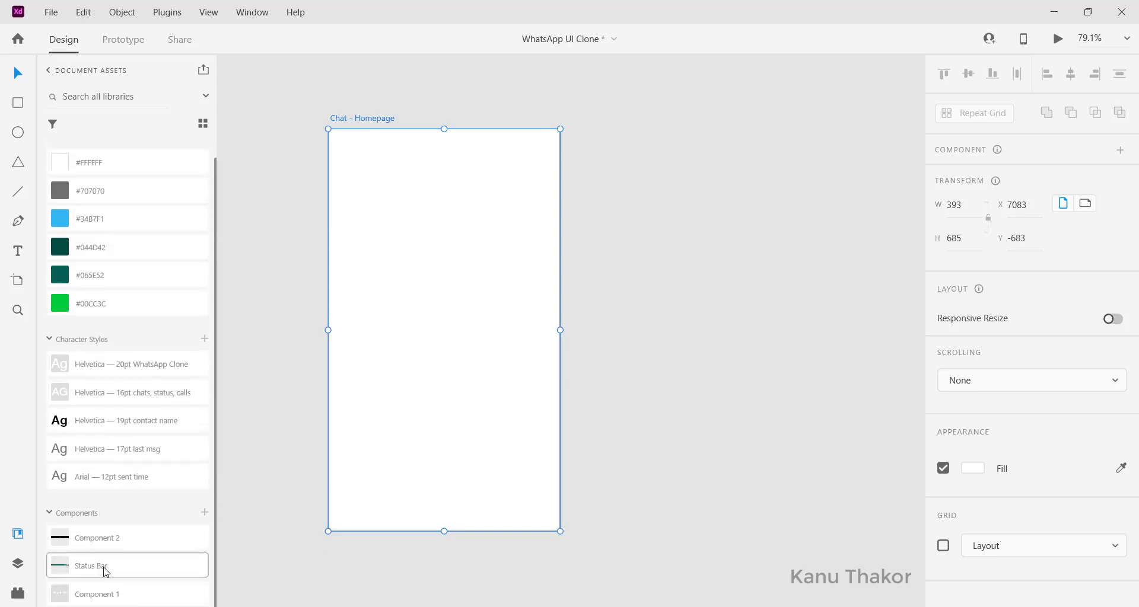
Step: Place the Status Bar component at the artboard's top-left edge and add a vertical guide at x 22
left_click(106, 571)
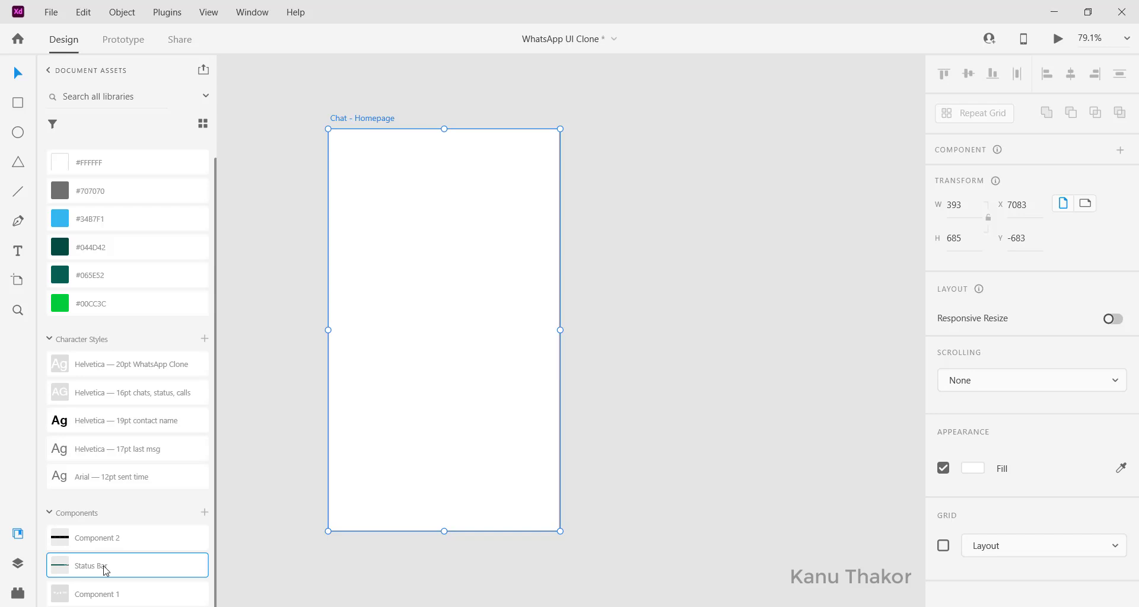
left_click_drag(442, 475, 432, 163)
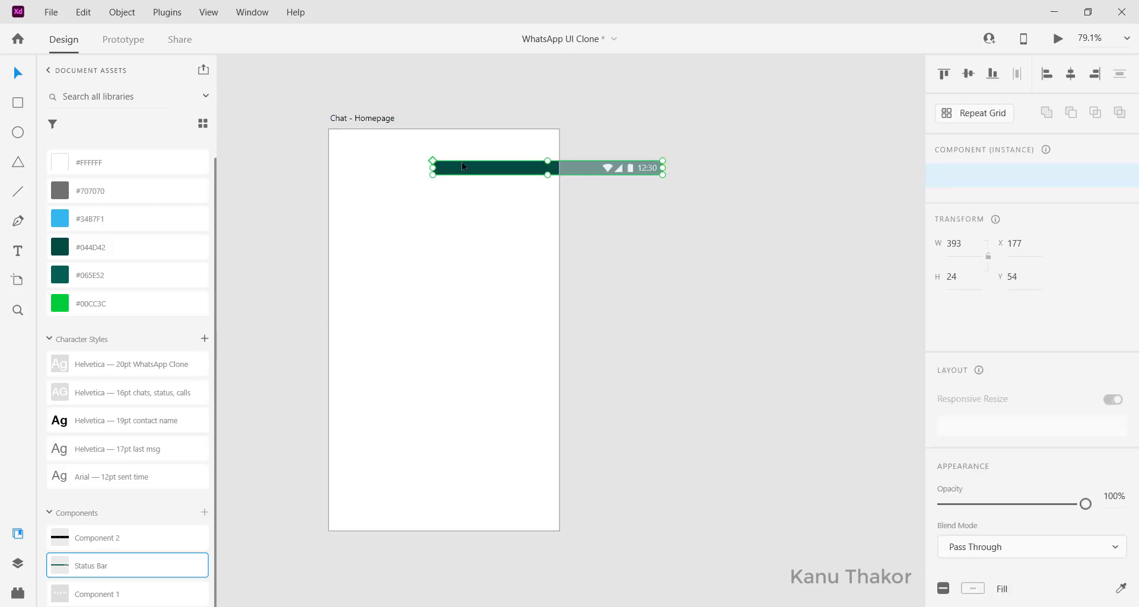
left_click_drag(501, 175, 447, 166)
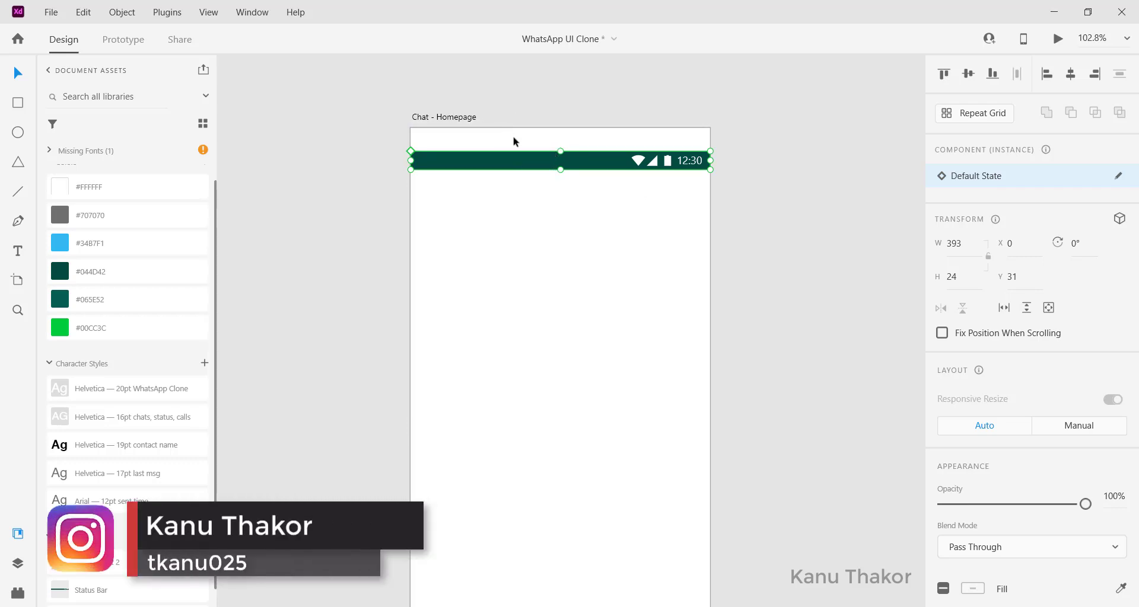
left_click(948, 79)
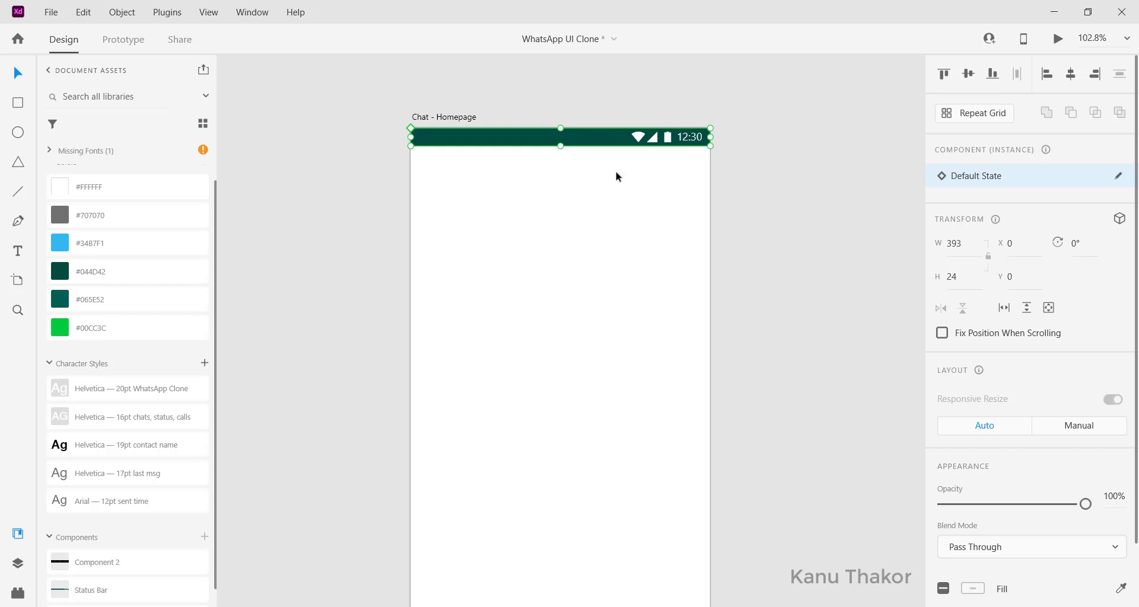
left_click(402, 221)
left_click_drag(406, 222, 694, 257)
Step: Draw a header rectangle from the artboard's top-left corner with height 136
scroll(694, 258, "up", 5)
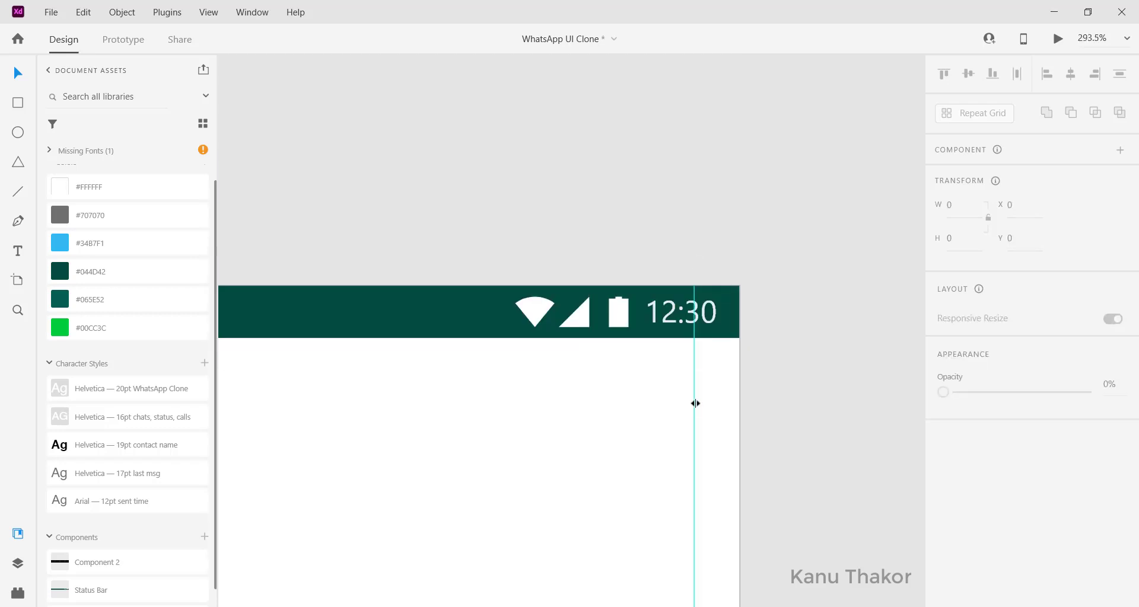
scroll(696, 401, "down", 5)
scroll(696, 403, "up", 3)
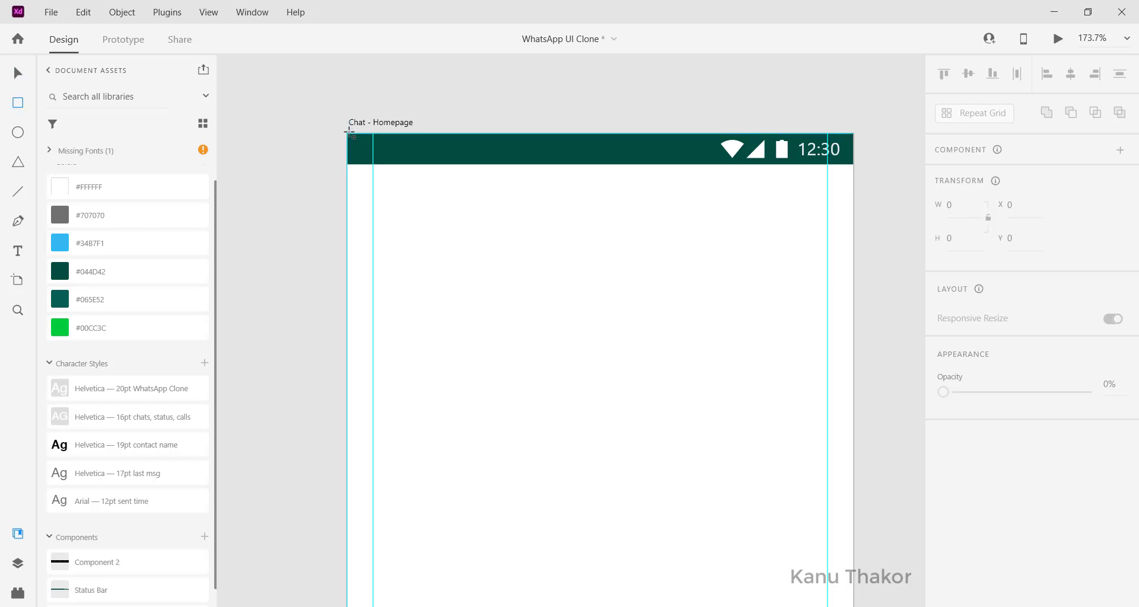
mouse_move(348, 134)
left_mouse_down()
mouse_move(915, 336)
mouse_move(819, 224)
mouse_move(800, 259)
mouse_move(795, 352)
left_mouse_up()
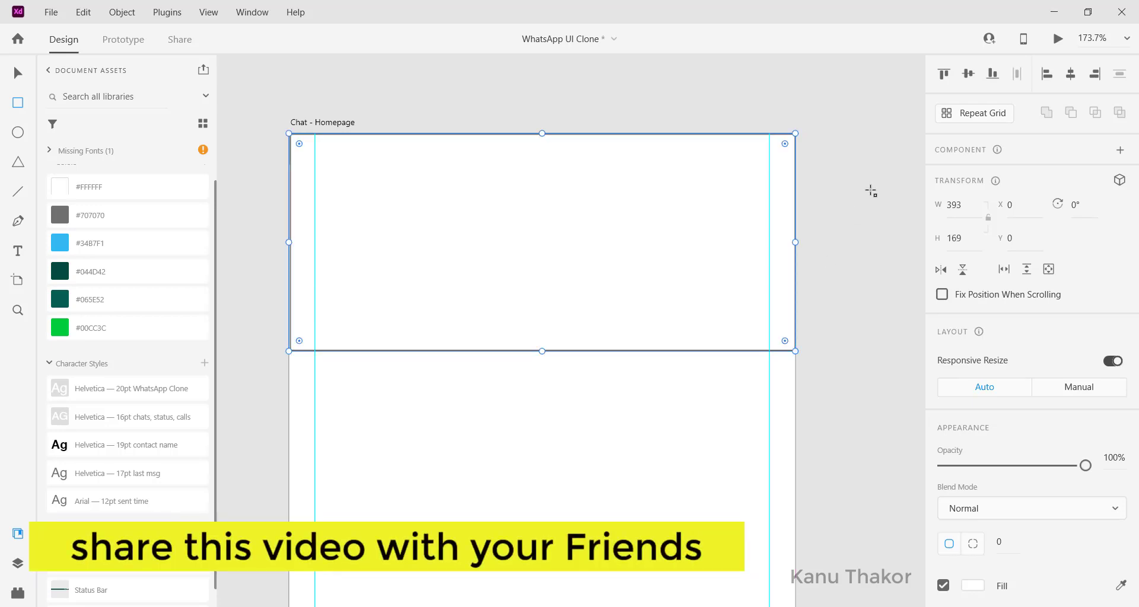
left_click(963, 243)
type("136")
key("Return")
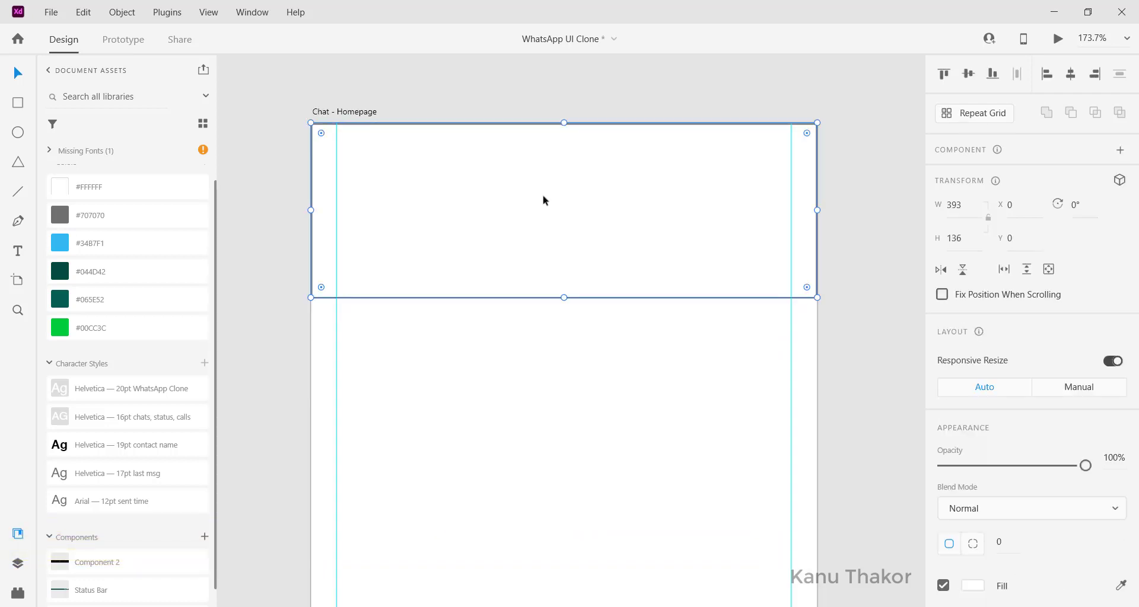
Step: Move Status Bar above Rectangle 1 in Layers and remove the rectangle's border
left_click(19, 564)
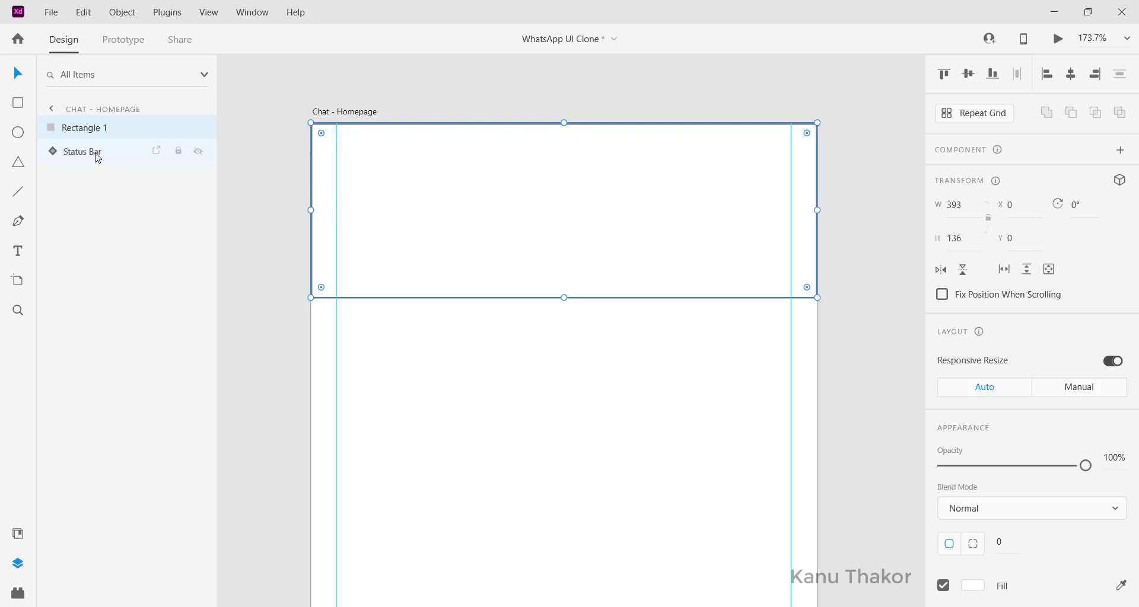
left_click_drag(96, 153, 100, 124)
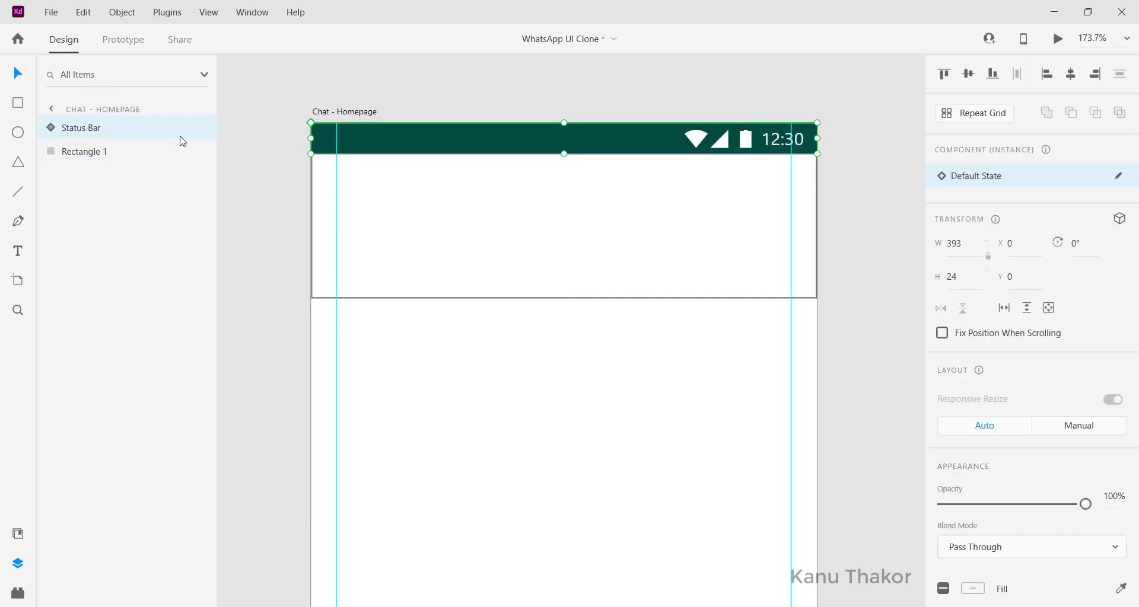
left_click(594, 252)
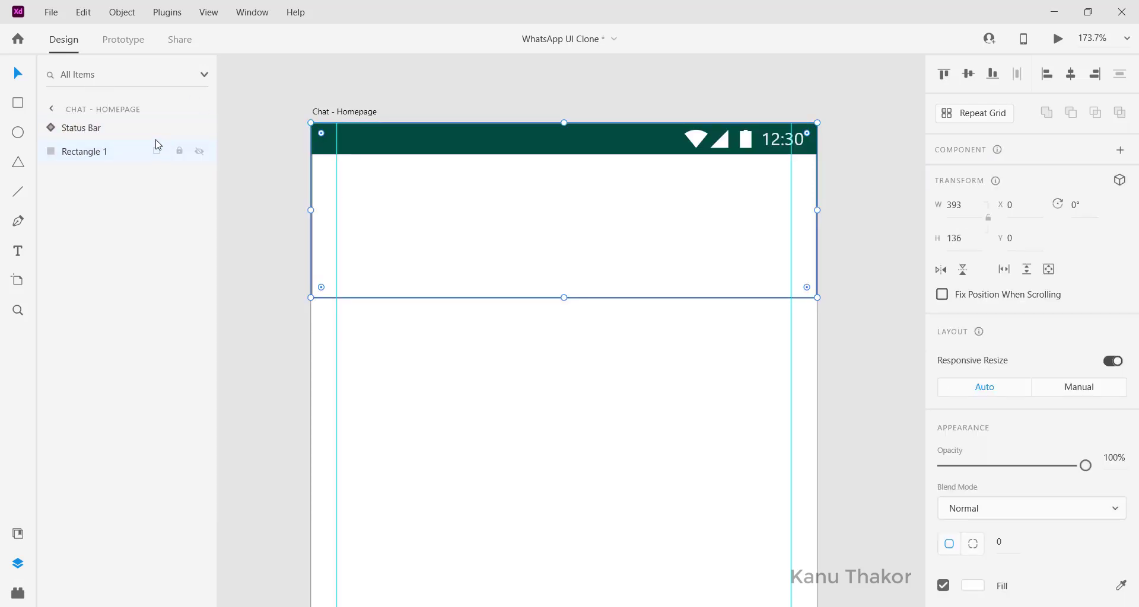
scroll(724, 279, "down", 2)
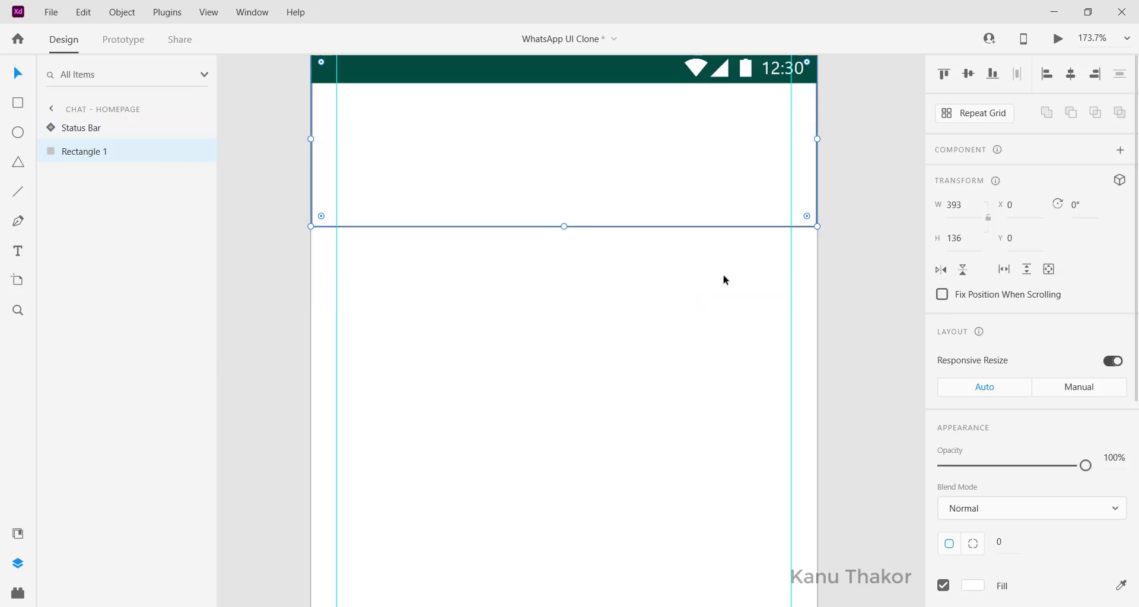
left_click(658, 183)
scroll(1094, 359, "down", 5)
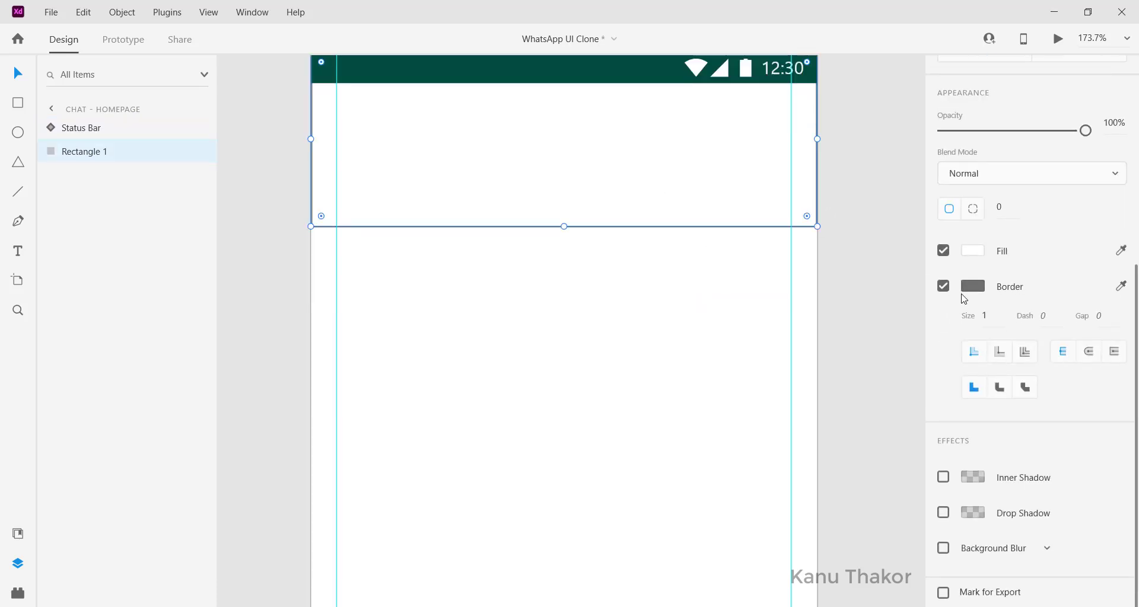
left_click(944, 290)
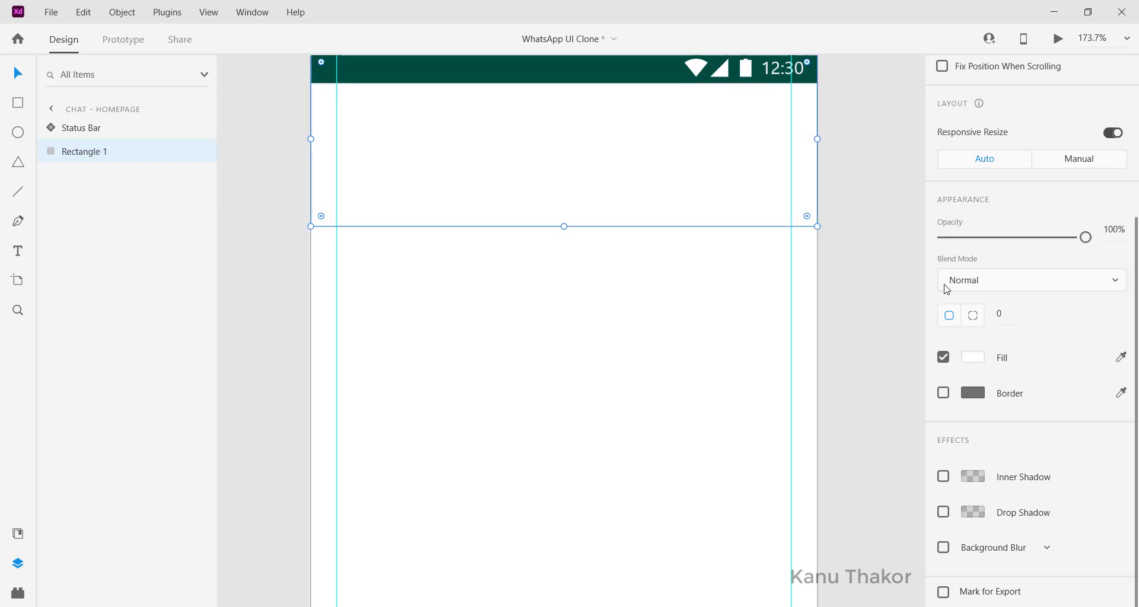
scroll(997, 367, "up", 3)
scroll(692, 243, "up", 2)
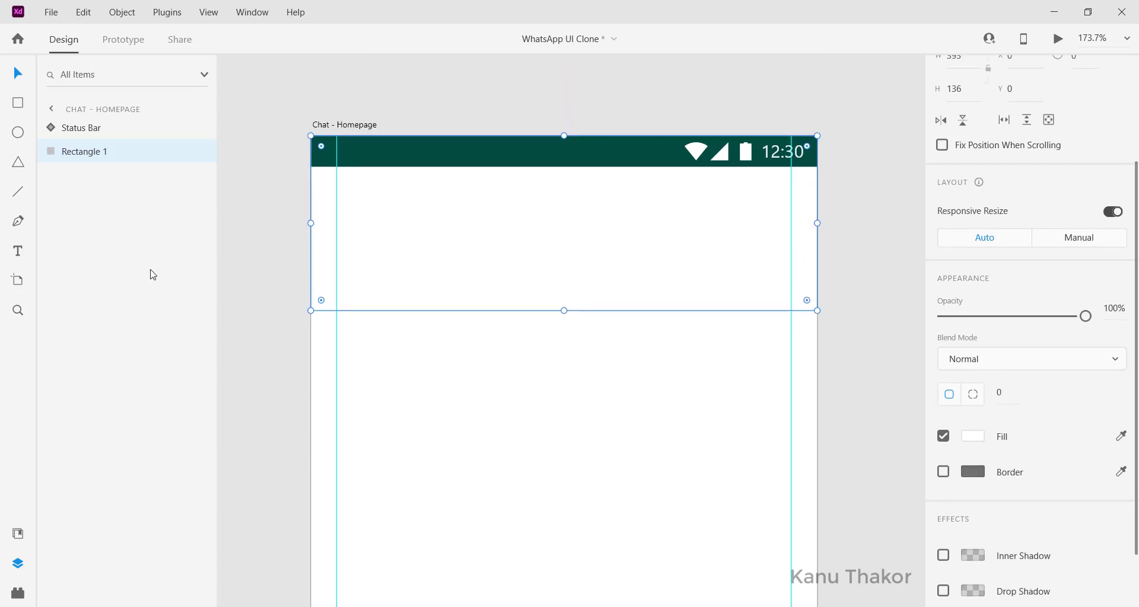
Step: Fill the header rectangle with the #065E52 teal swatch from Document Assets
left_click(21, 535)
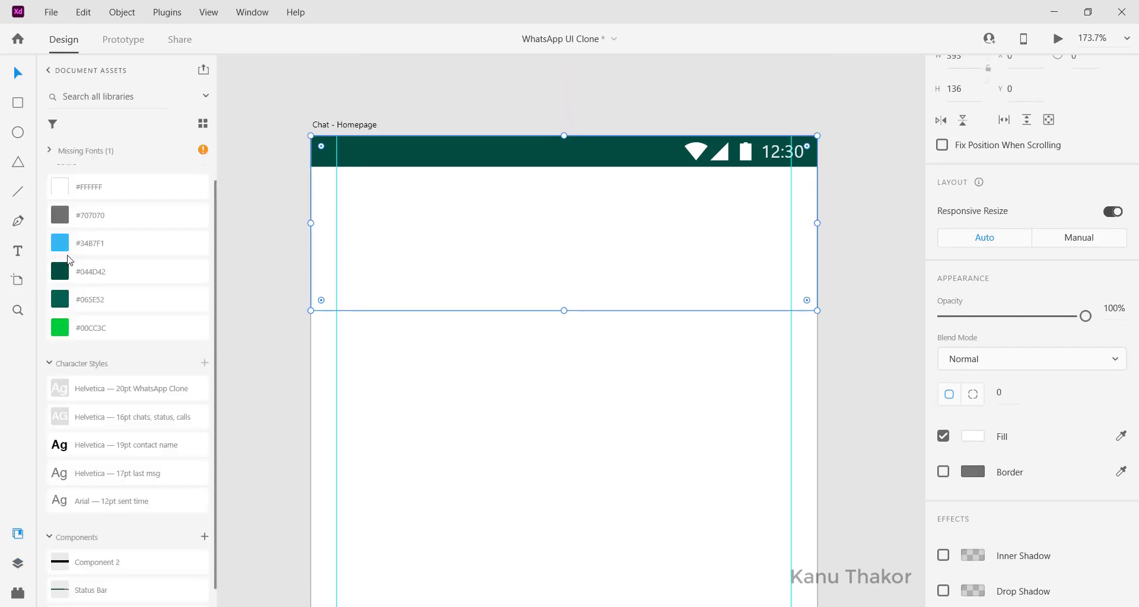
left_click(103, 302)
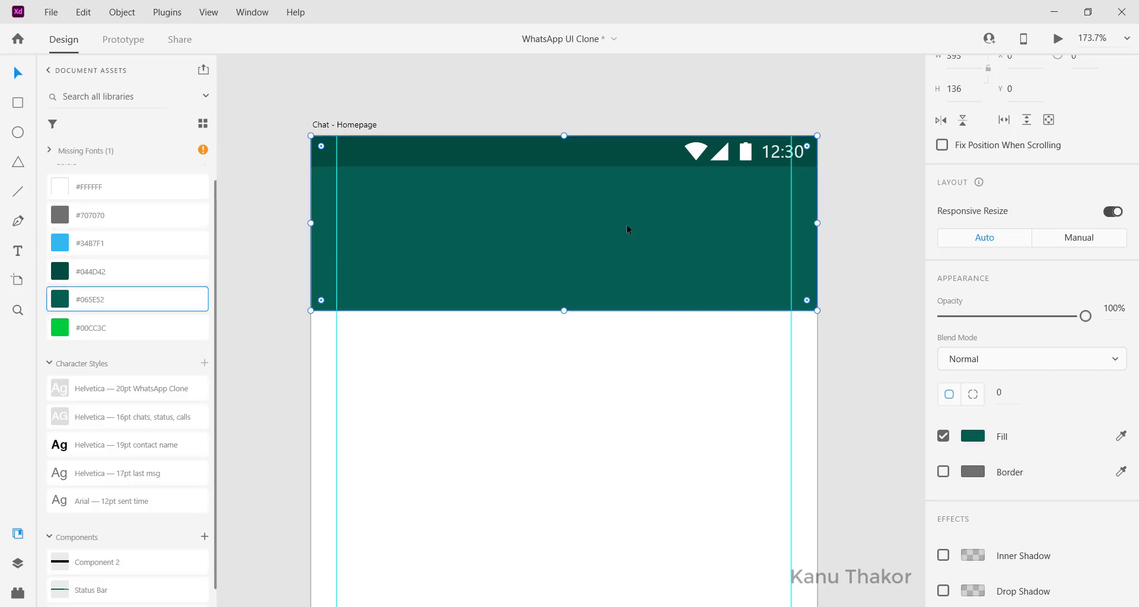
scroll(626, 225, "down", 2)
left_click(853, 233)
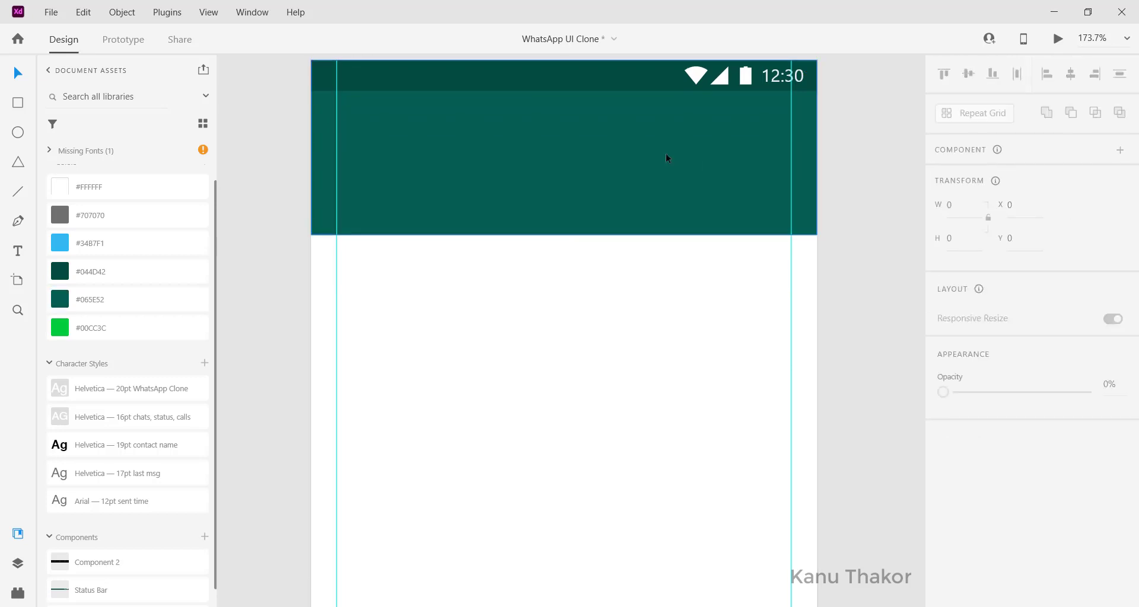
left_click(665, 153)
scroll(1109, 455, "down", 4)
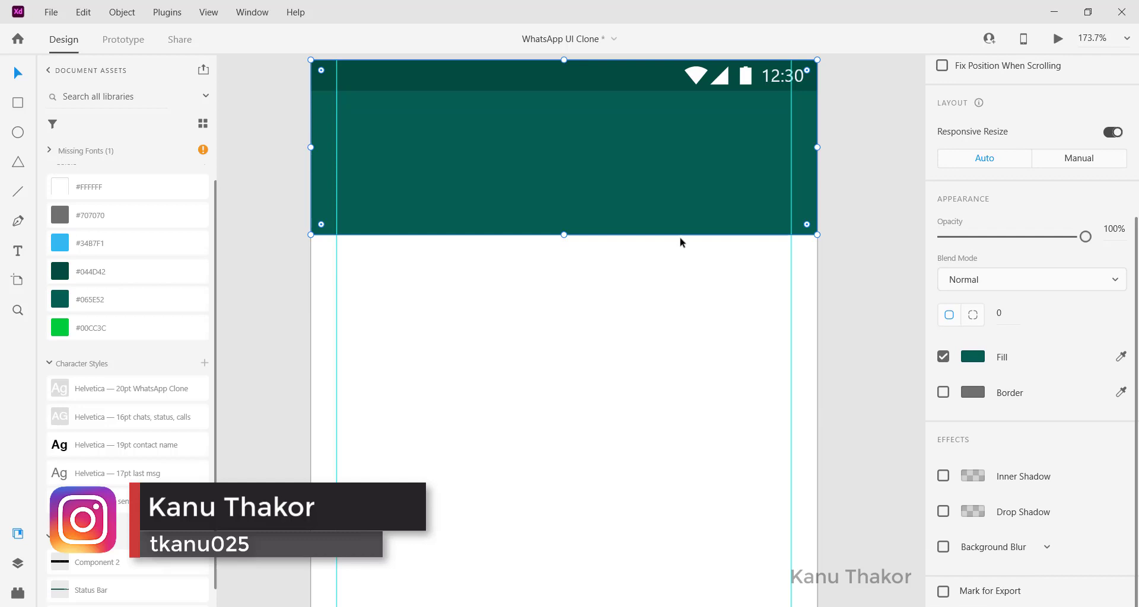
scroll(680, 242, "up", 2, "ctrl")
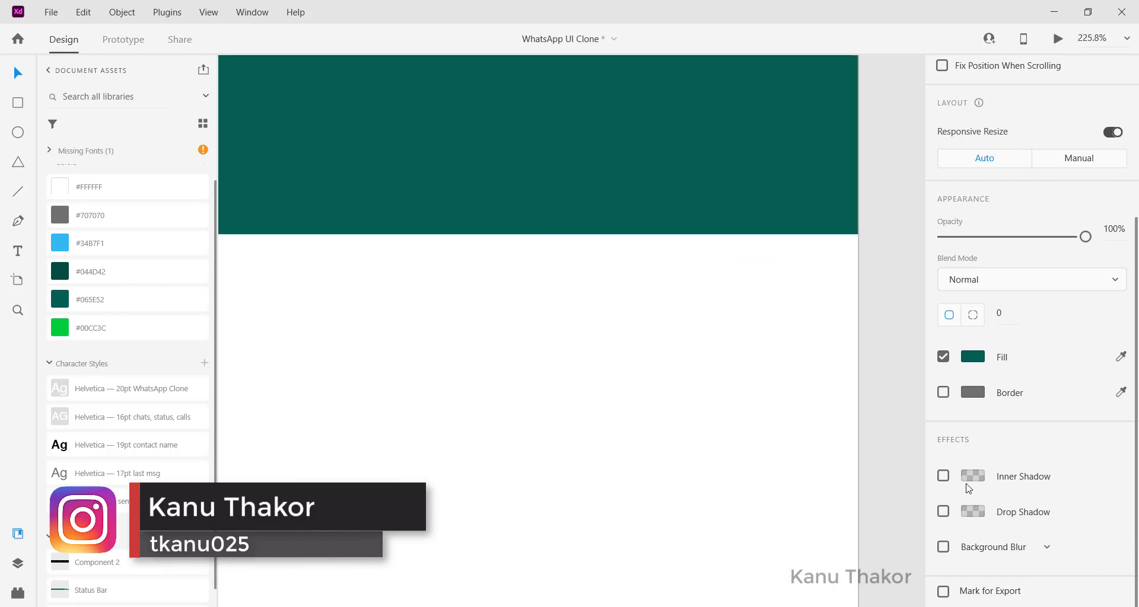
Step: Give the teal header a drop shadow (X 0, Y 3, B 6)
left_click(943, 512)
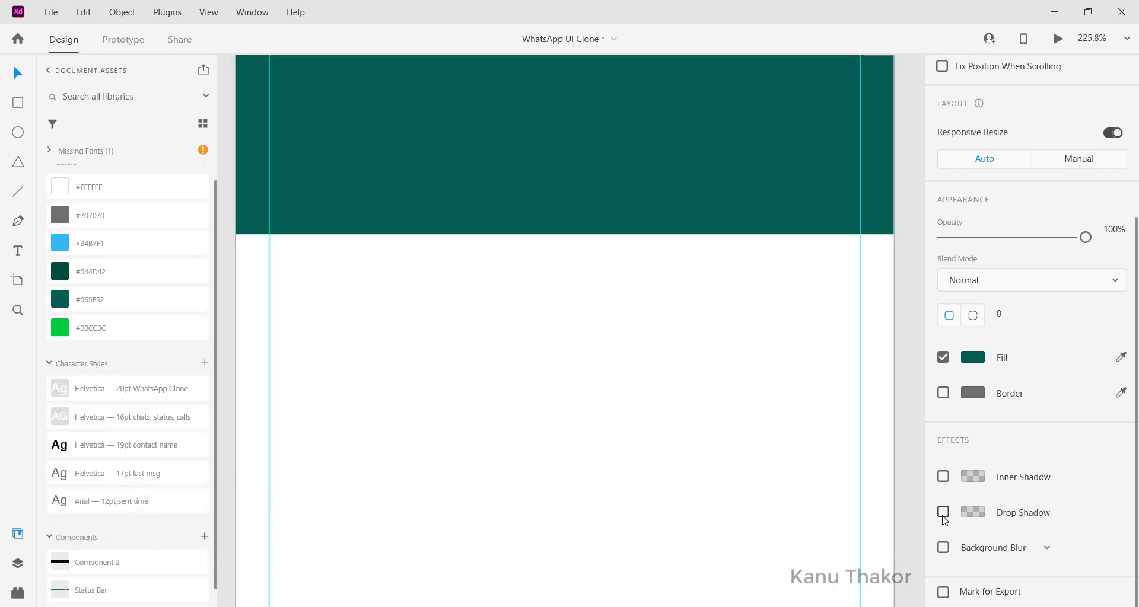
left_click(943, 512)
left_click(943, 512)
left_click(942, 512)
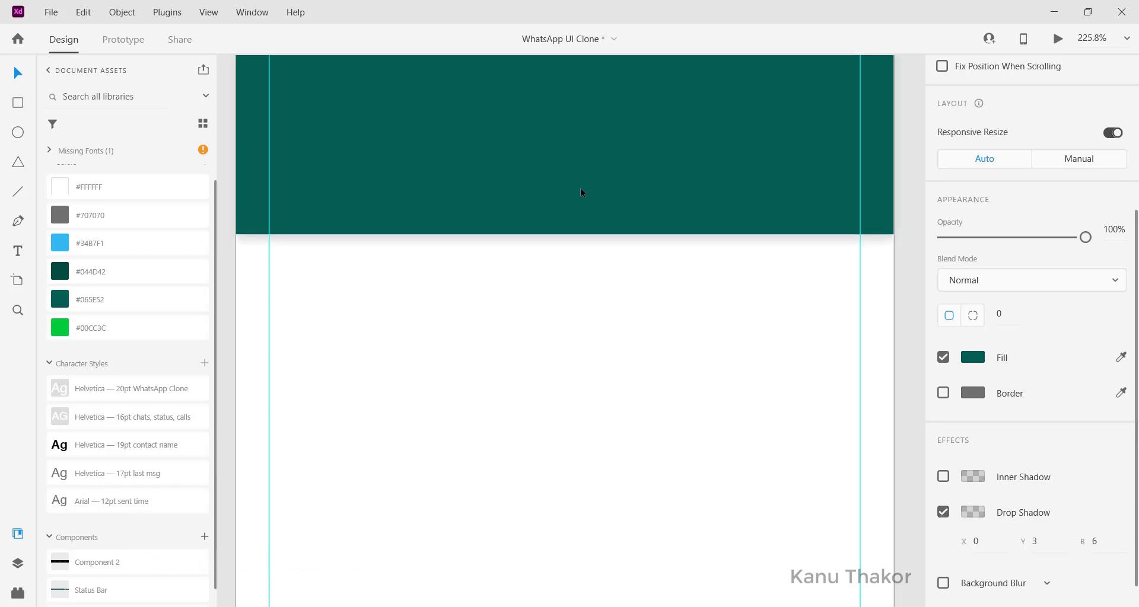
scroll(607, 239, "down", 2)
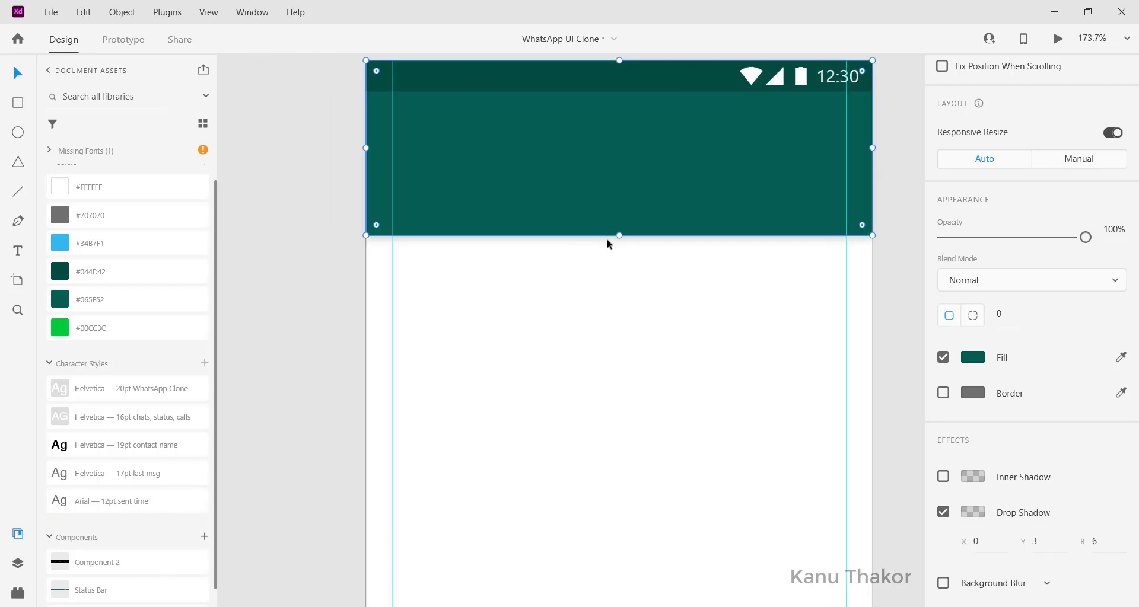
scroll(606, 239, "up", 2)
scroll(539, 231, "right", 1)
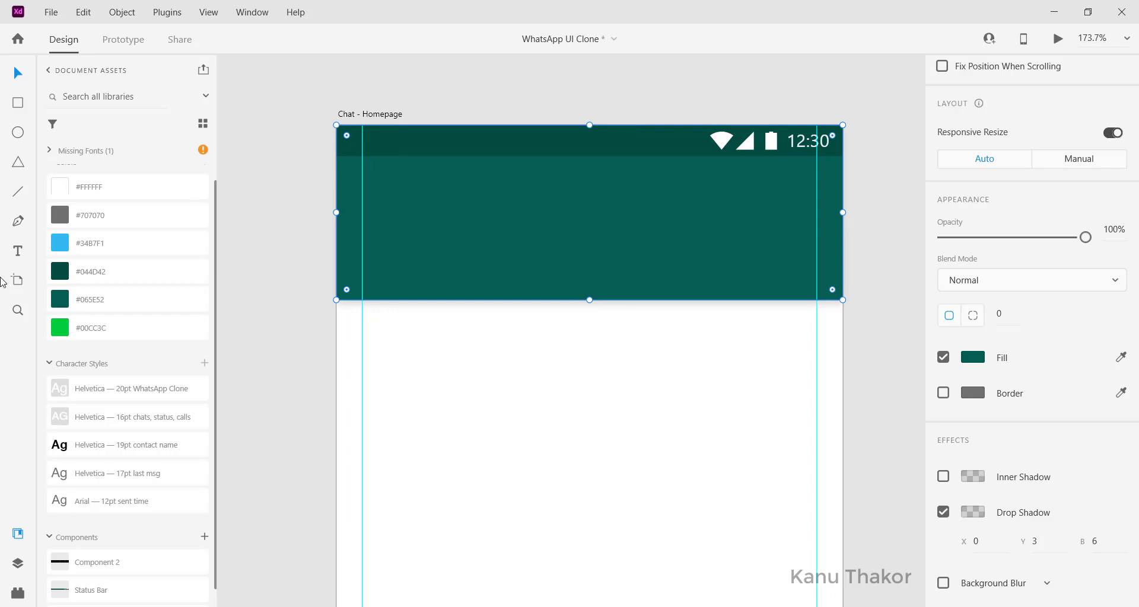
left_click(18, 251)
Step: Type 'WhatsApp Clone' as a new text on the header
left_click(373, 193)
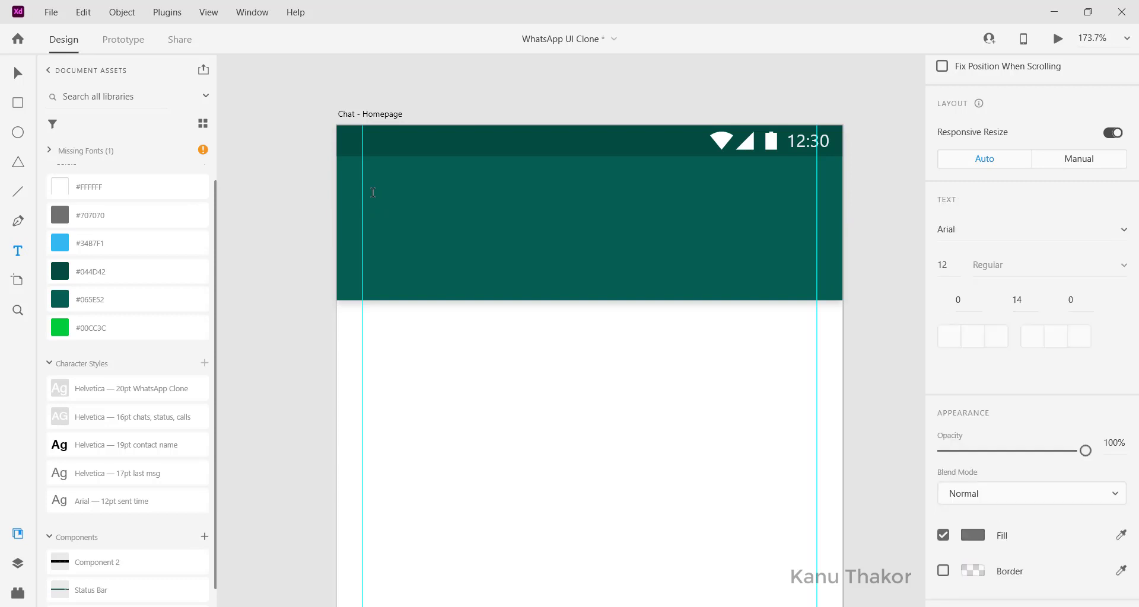
type("Wha")
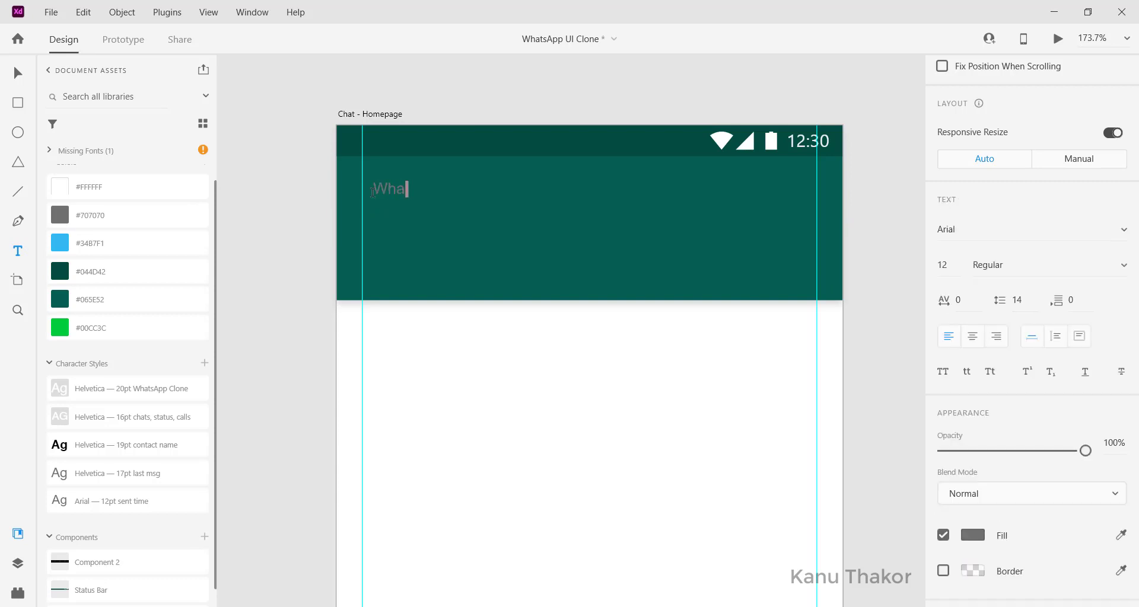
type("tsApp Clone")
left_click(476, 211)
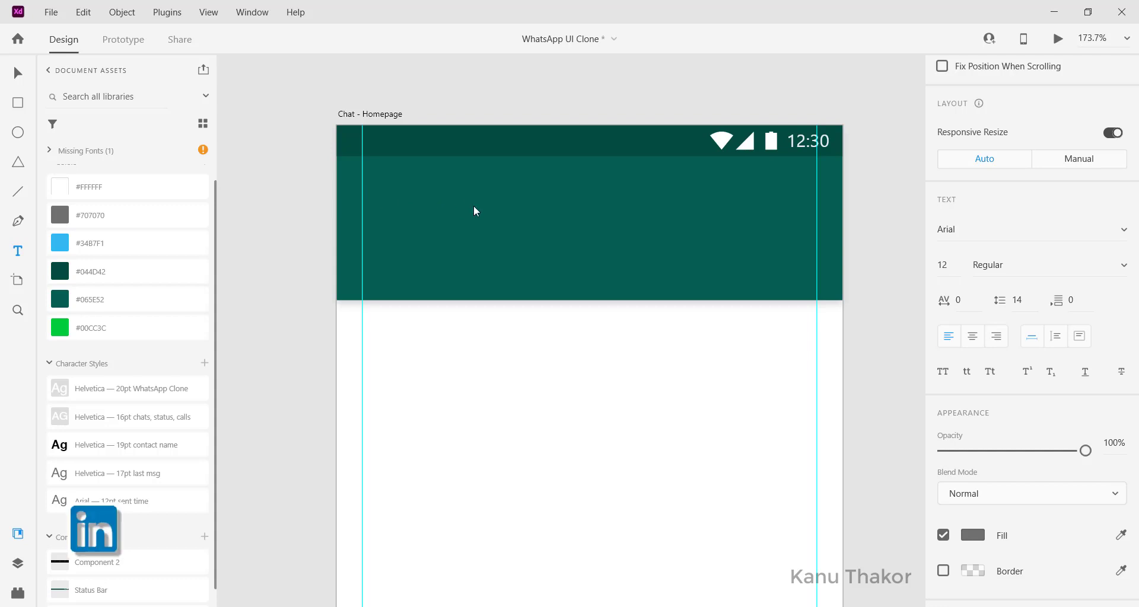
double_click(443, 197)
key("Escape")
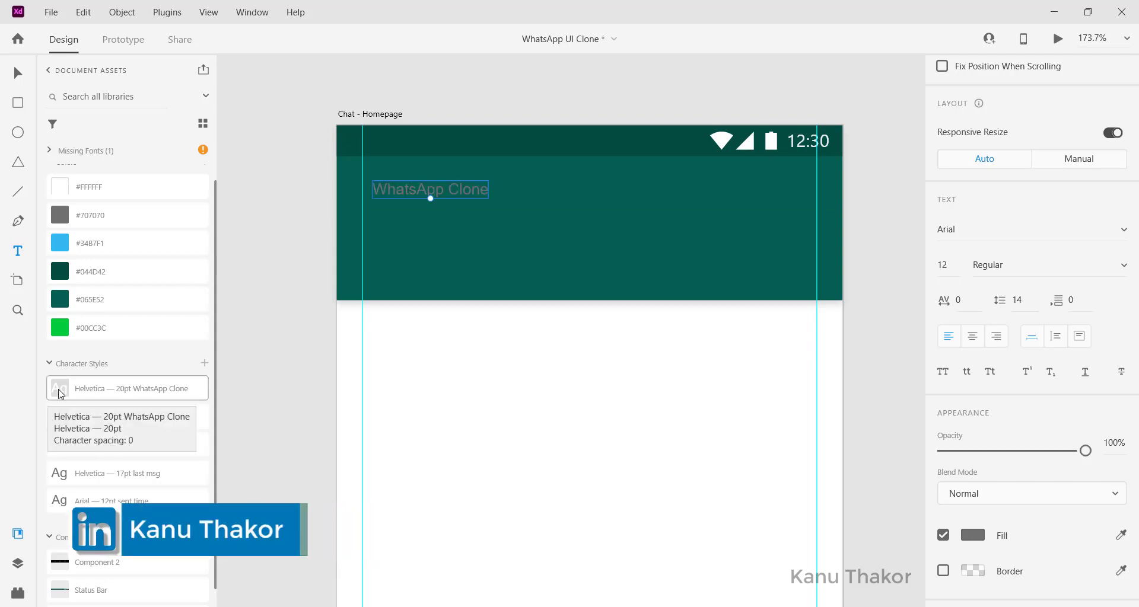
Step: Apply the white Helvetica 20pt character style and nudge the title into place
left_click(112, 392)
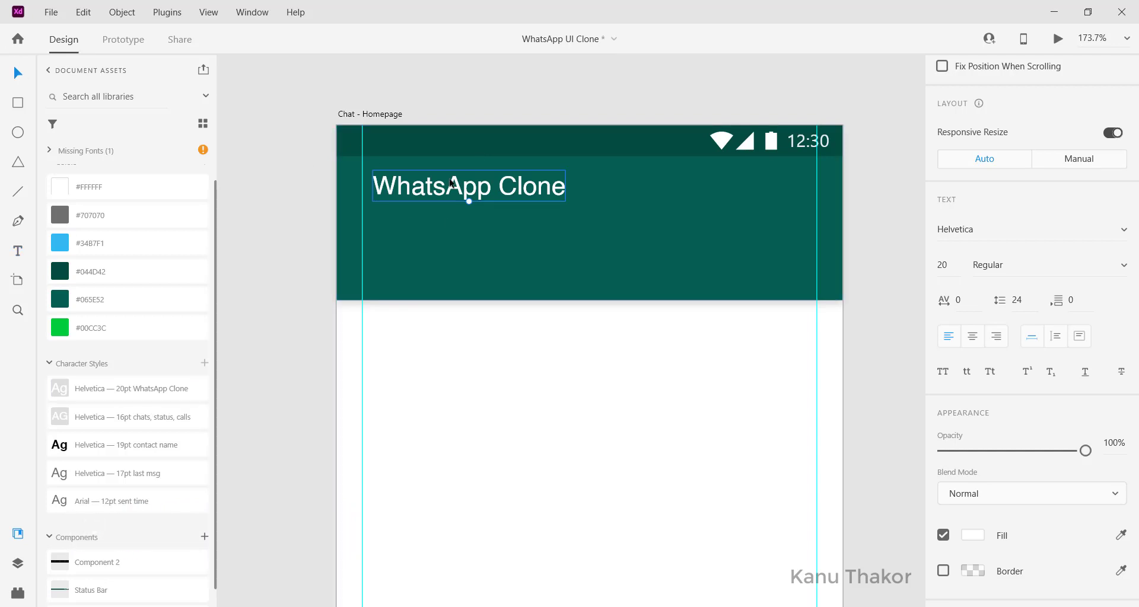
mouse_move(451, 184)
left_mouse_down()
mouse_move(439, 189)
mouse_move(452, 196)
left_mouse_up()
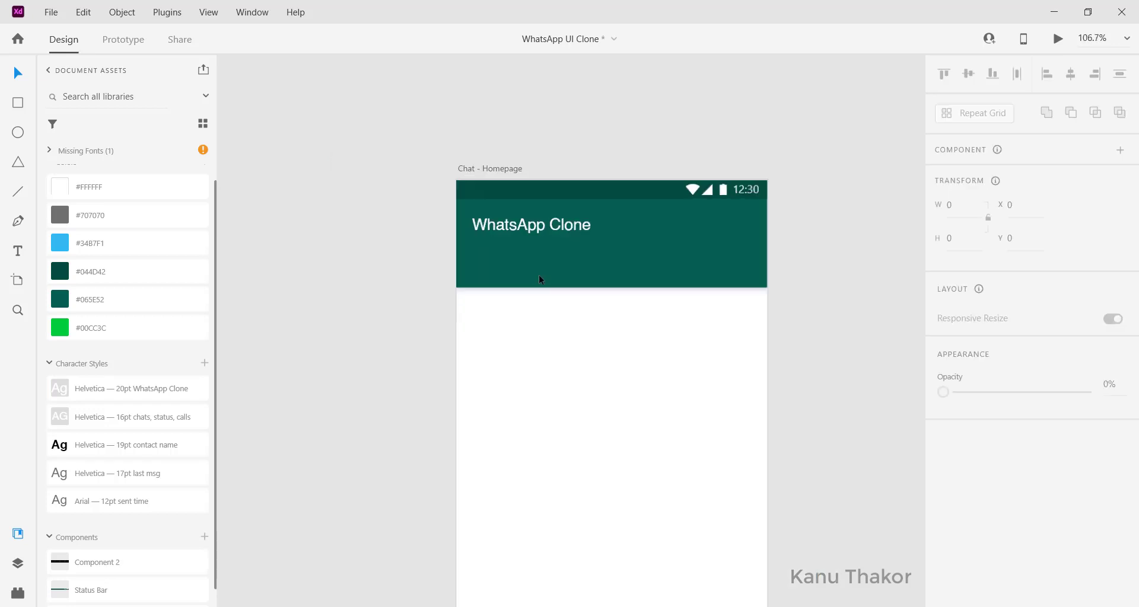
scroll(538, 277, "up", 3)
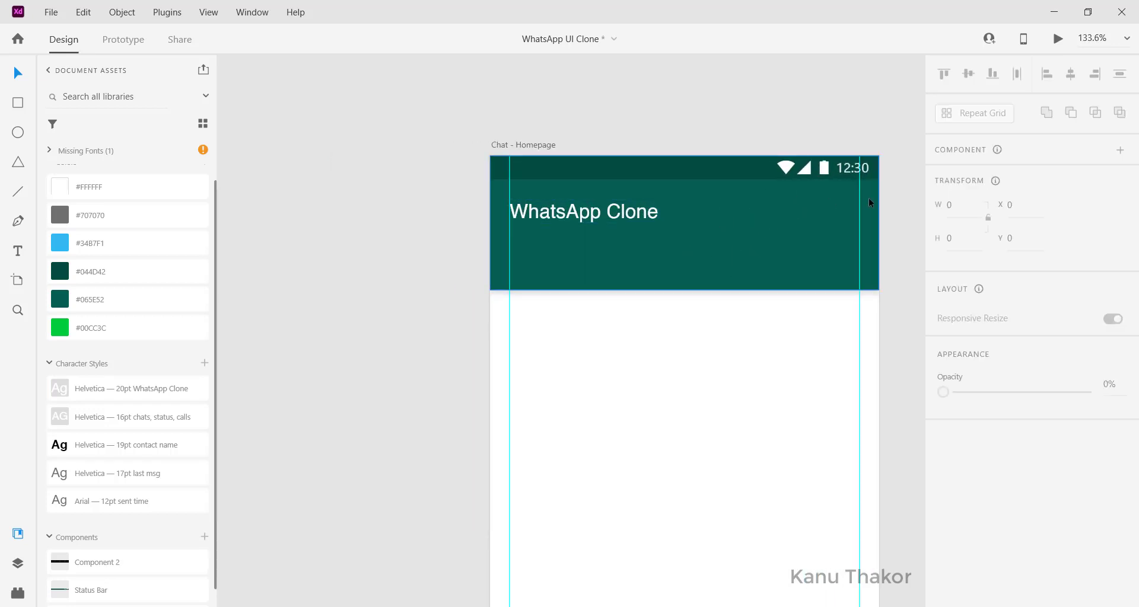
scroll(368, 297, "left", 5)
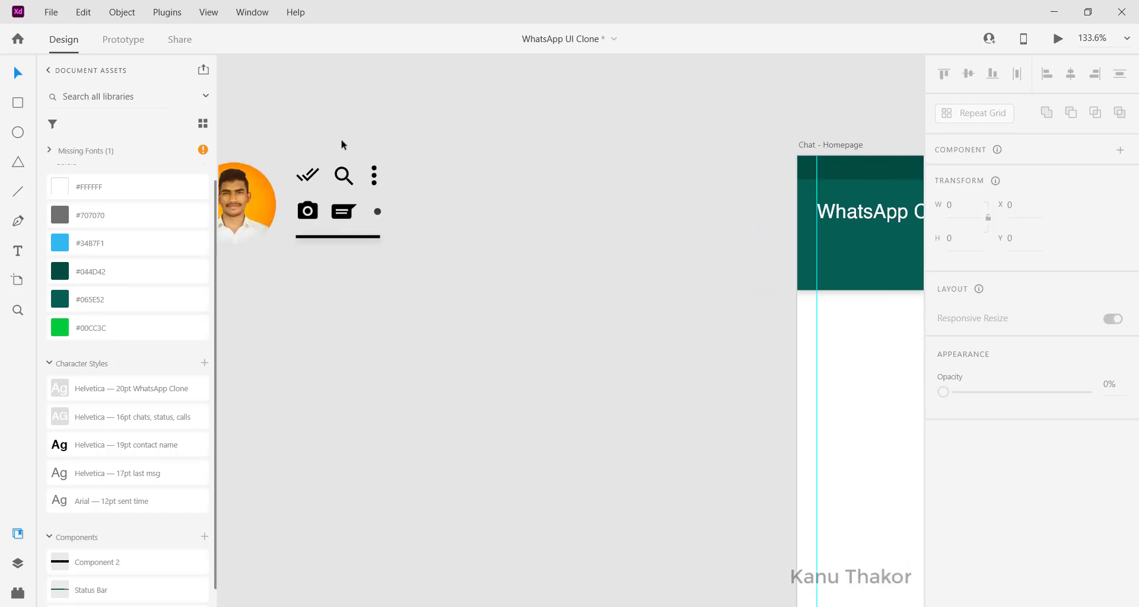
Step: Move the search and three-dot icons to the header's right side
left_click_drag(341, 139, 712, 237)
scroll(655, 292, "right", 5)
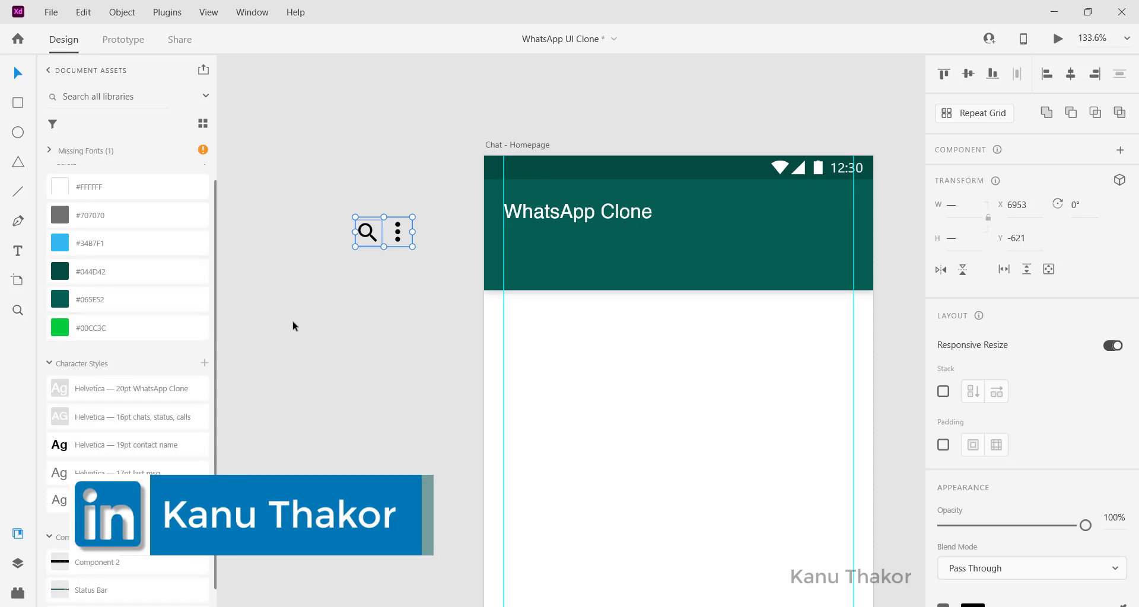
left_click_drag(400, 236, 841, 215)
scroll(840, 211, "right", 4)
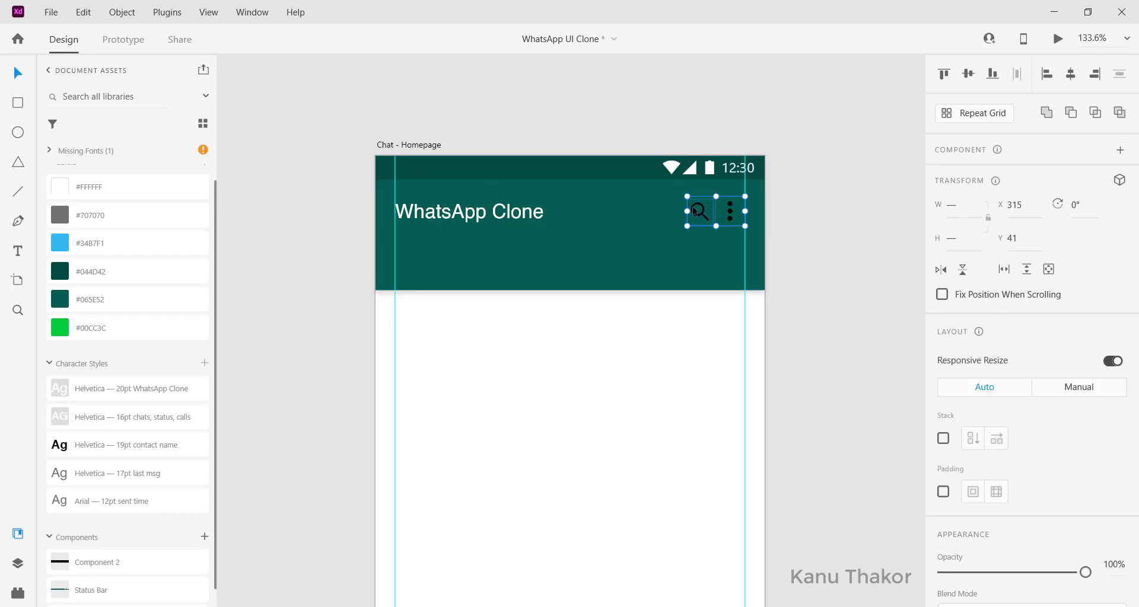
Step: Change the search icon's fill to white (#fff)
left_click(667, 206)
double_click(730, 211)
scroll(979, 510, "down", 3)
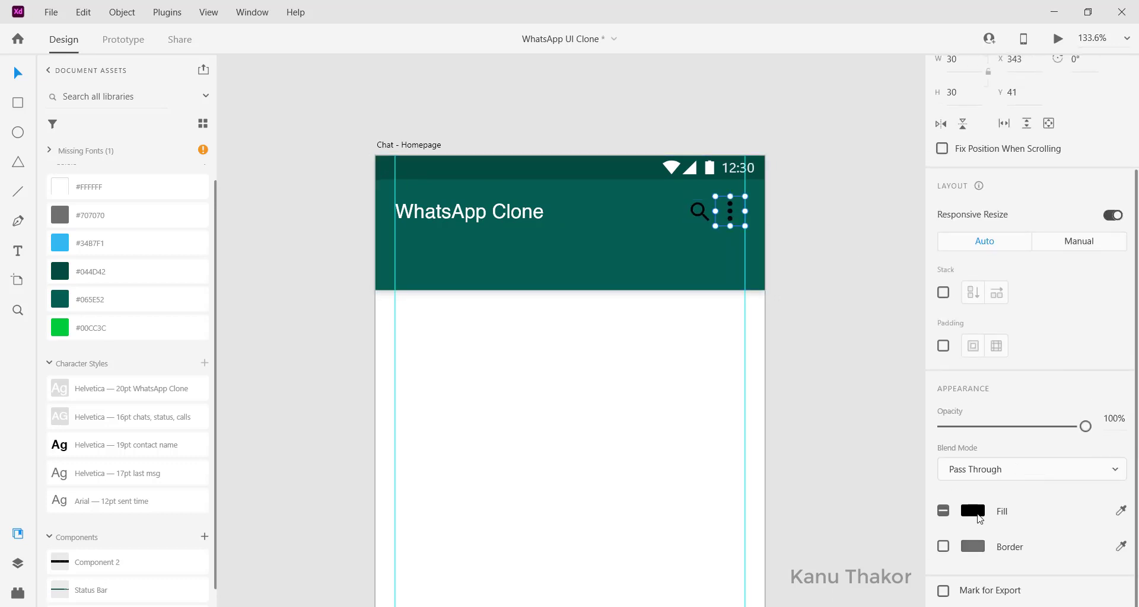
left_click(975, 513)
left_click(699, 211)
left_click(973, 511)
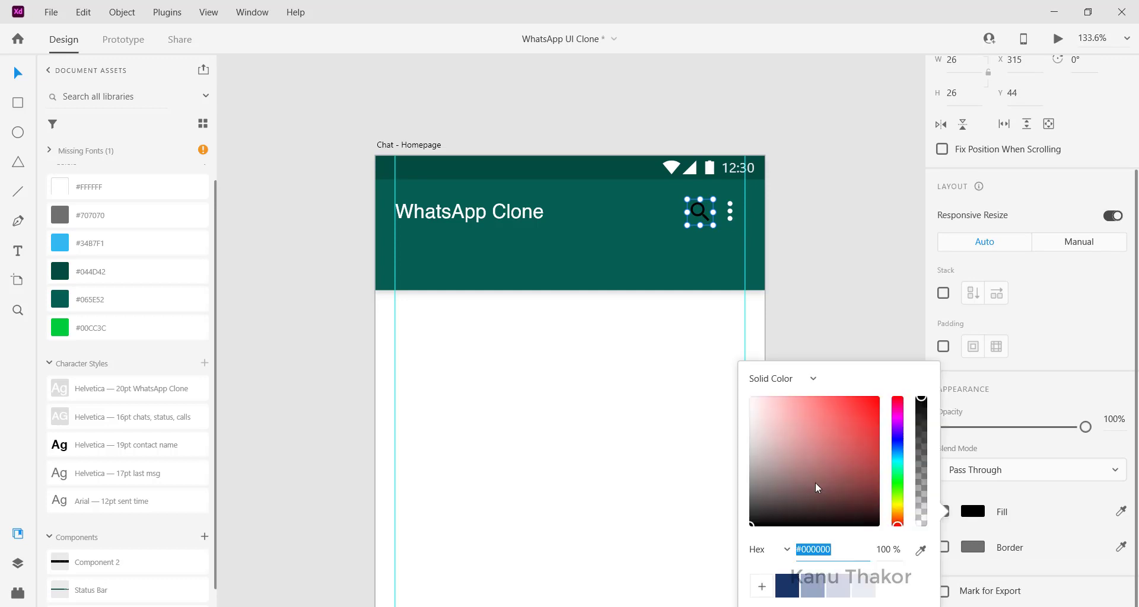
type("fff")
key("Return")
left_click(819, 221)
scroll(818, 221, "up", 2)
left_click_drag(670, 253, 670, 256)
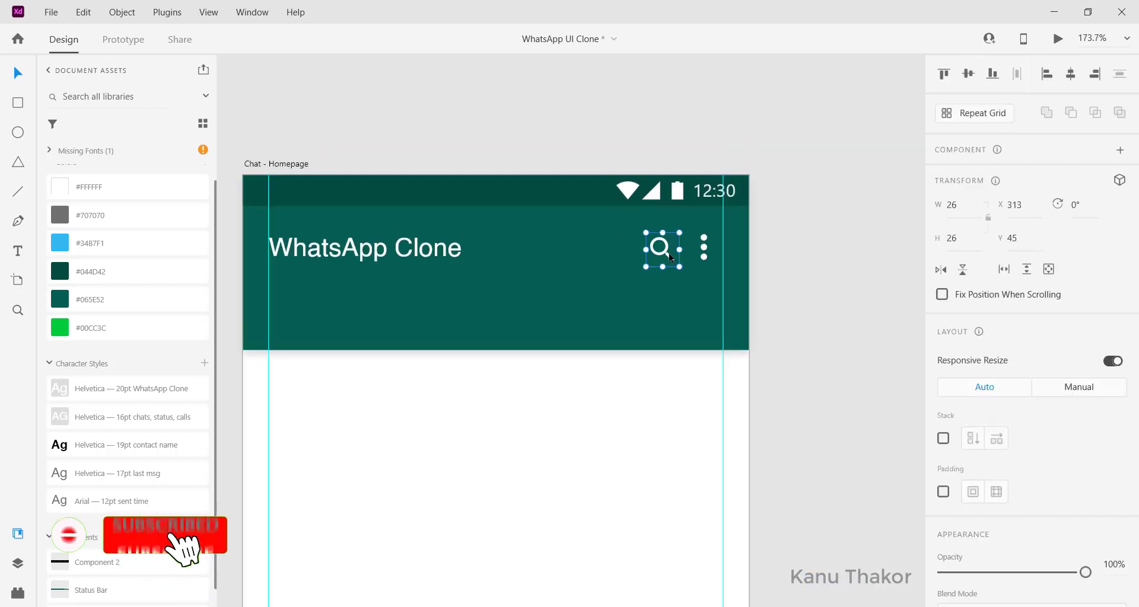
Step: Align the title, search and menu icons on their vertical middles
left_click(704, 257, "shift")
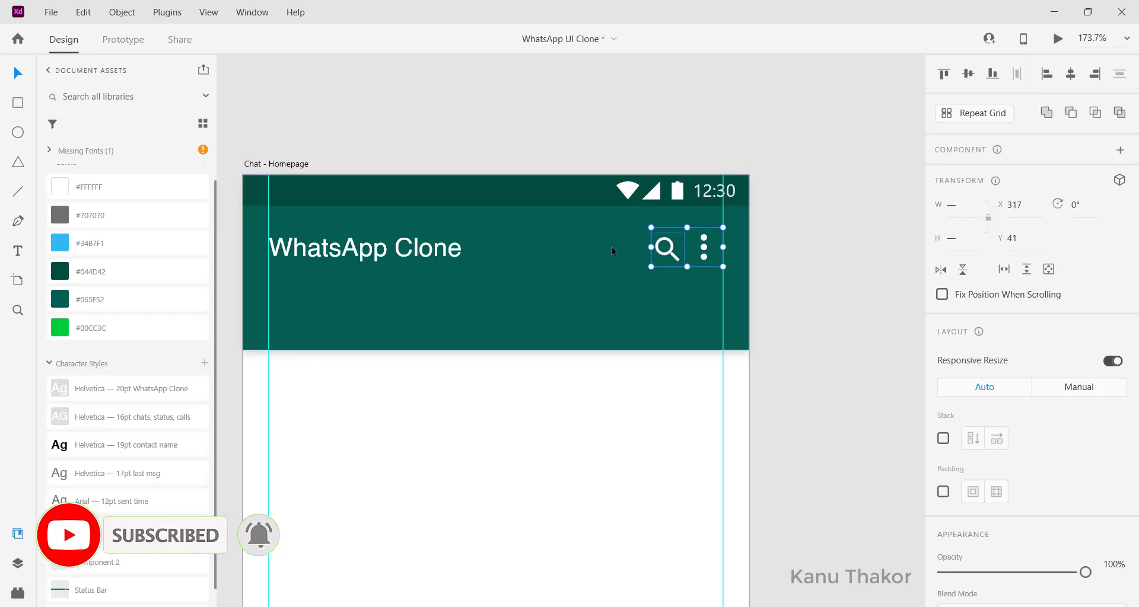
left_click(427, 251, "shift")
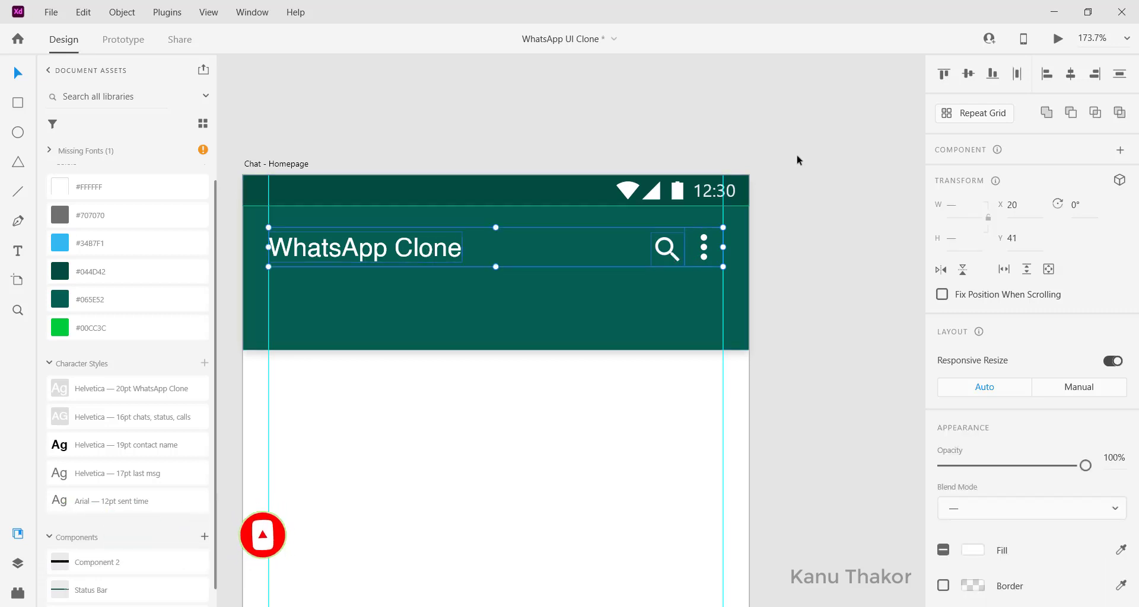
left_click(969, 75)
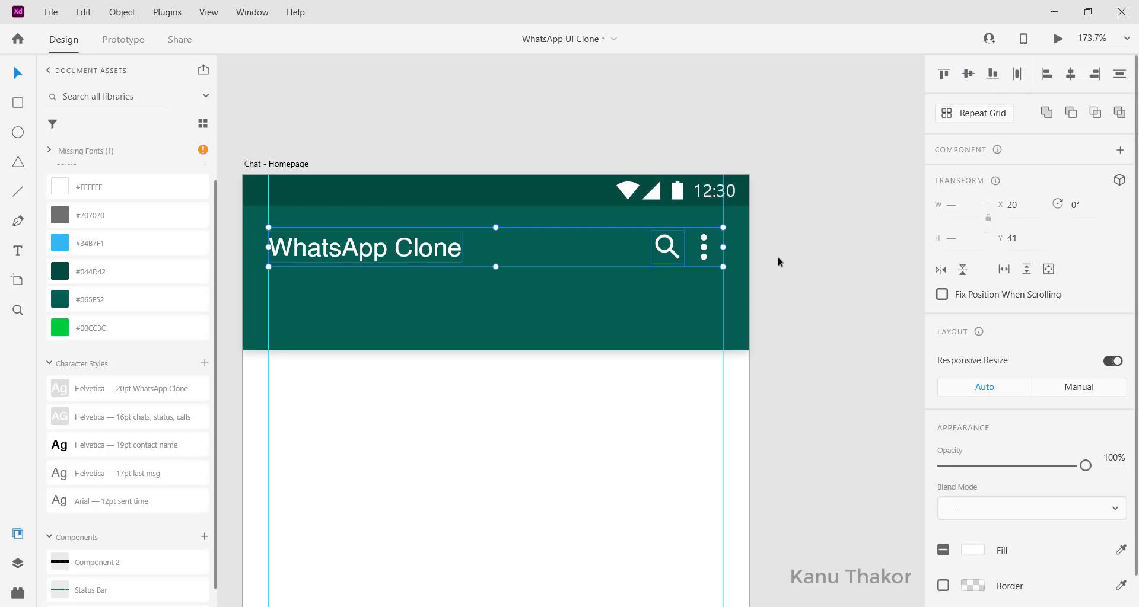
left_click(842, 274)
scroll(842, 275, "left", 3)
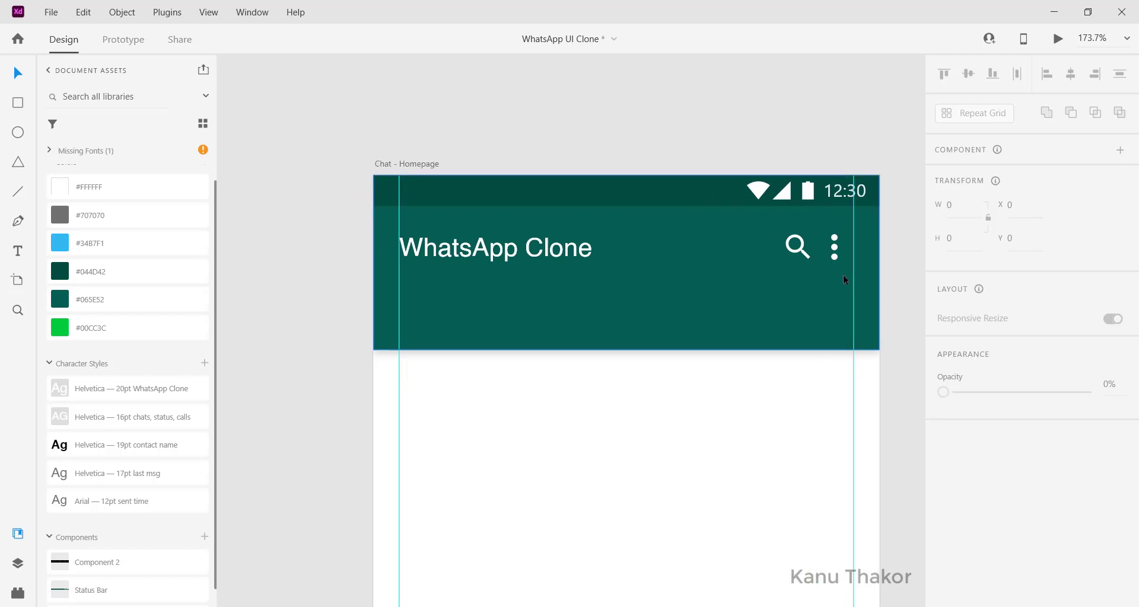
left_click(842, 276)
scroll(842, 277, "right", 2)
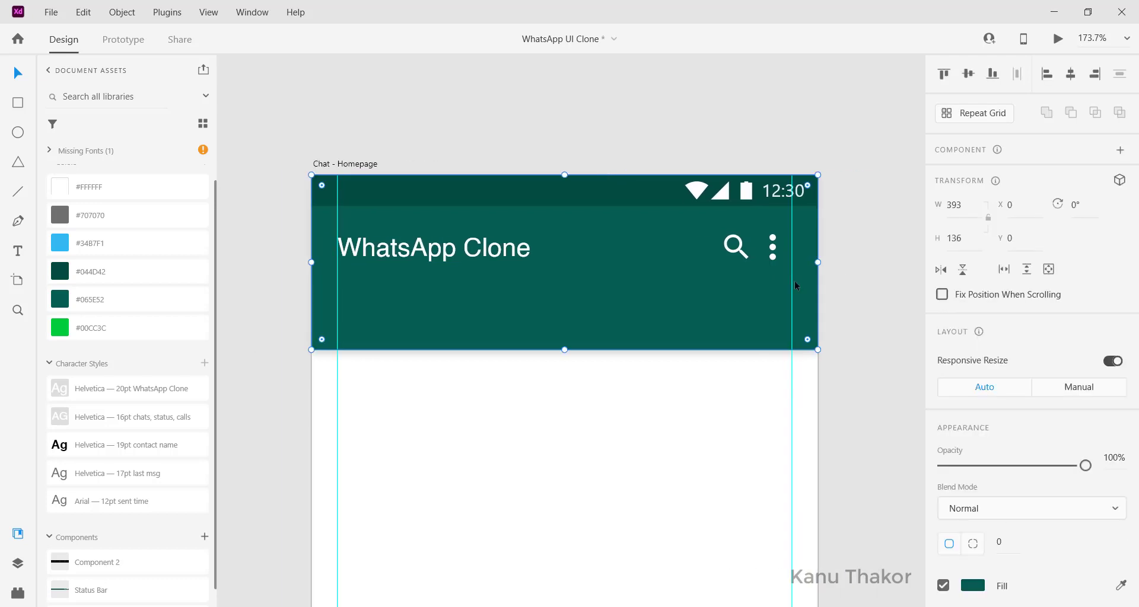
left_click(258, 346)
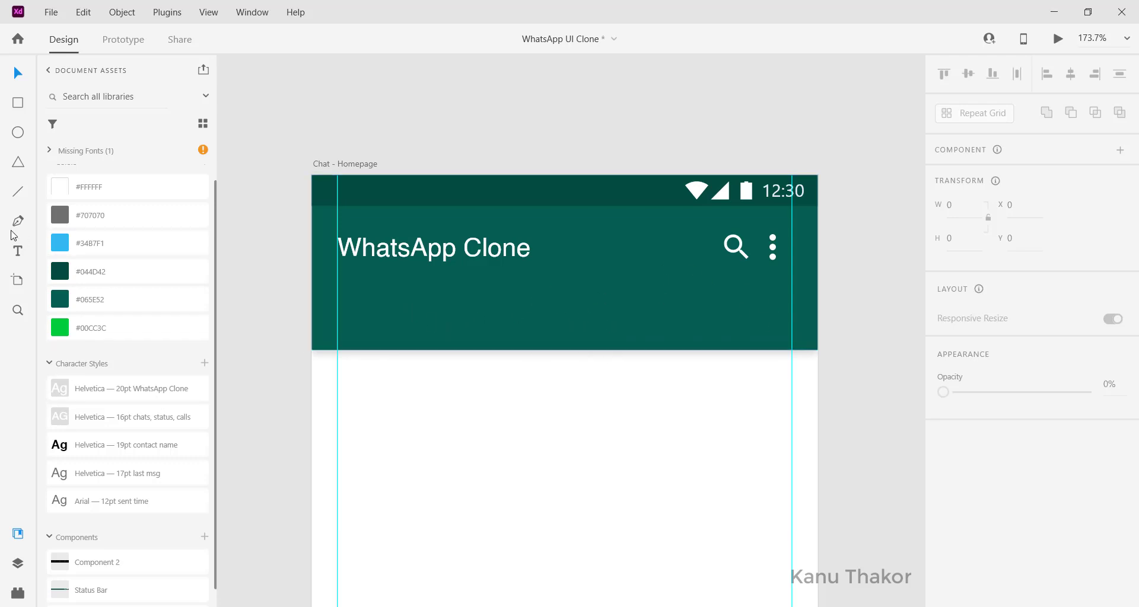
Step: Add a CHATS label in the lower header using the 16pt tab text style
left_click(382, 338)
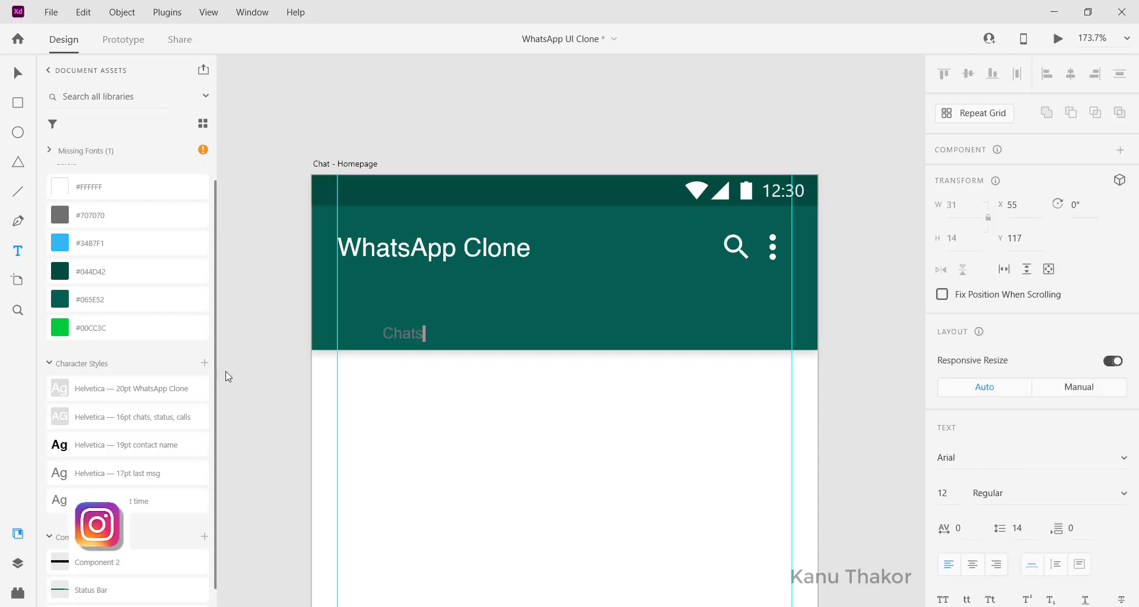
key("Escape")
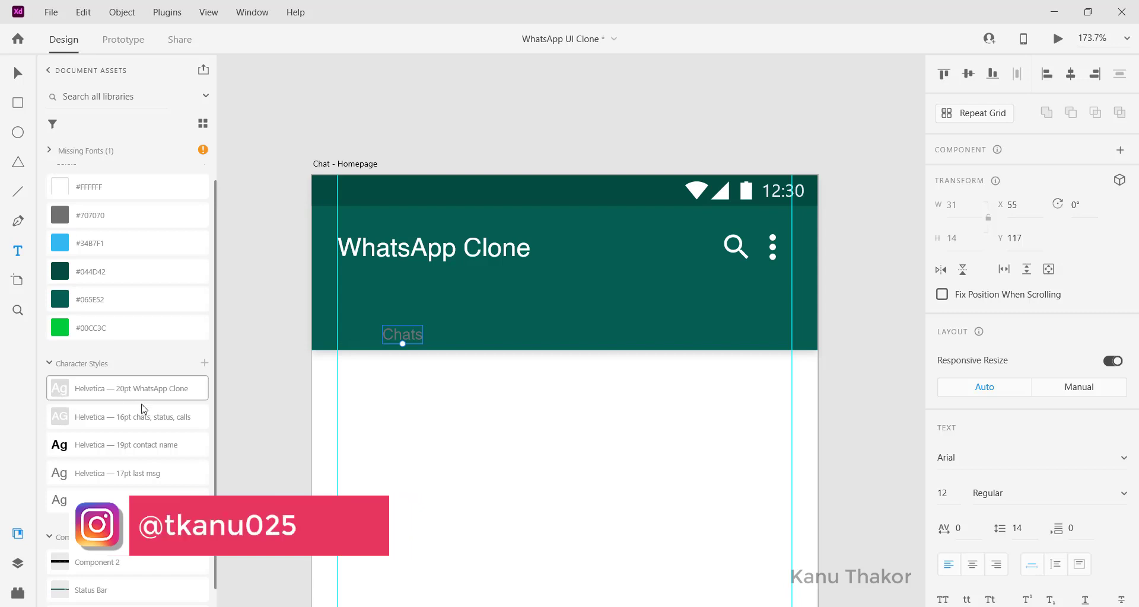
left_click(137, 422)
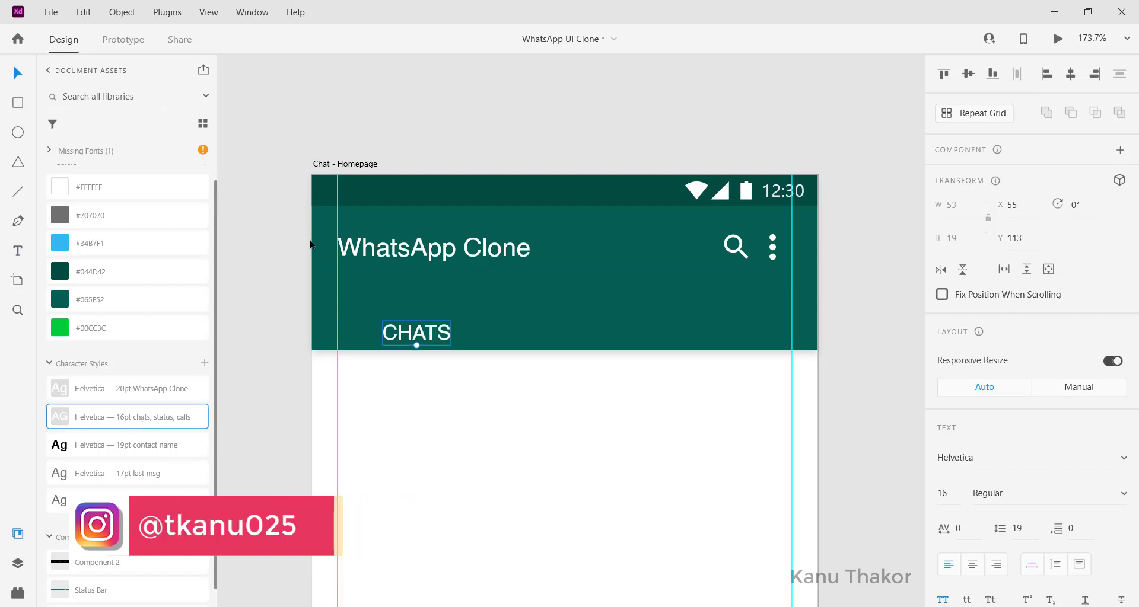
left_click_drag(423, 333, 568, 329)
Step: Duplicate the label into STATUS and CALLS across the tab row
double_click(568, 329)
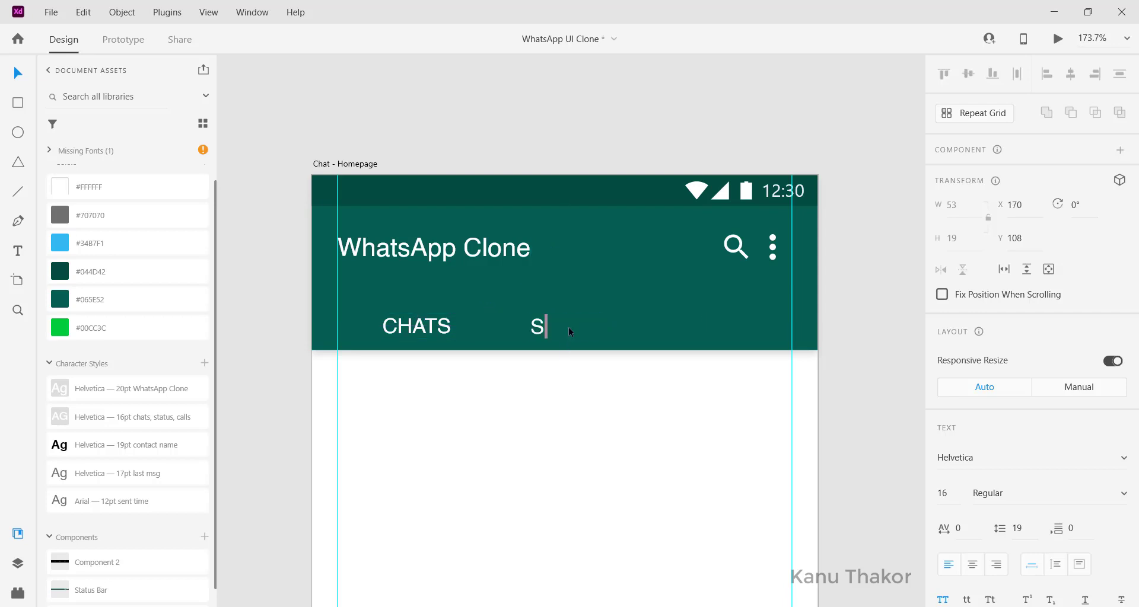
type("STATUS")
key("Escape")
left_click_drag(582, 331, 585, 325)
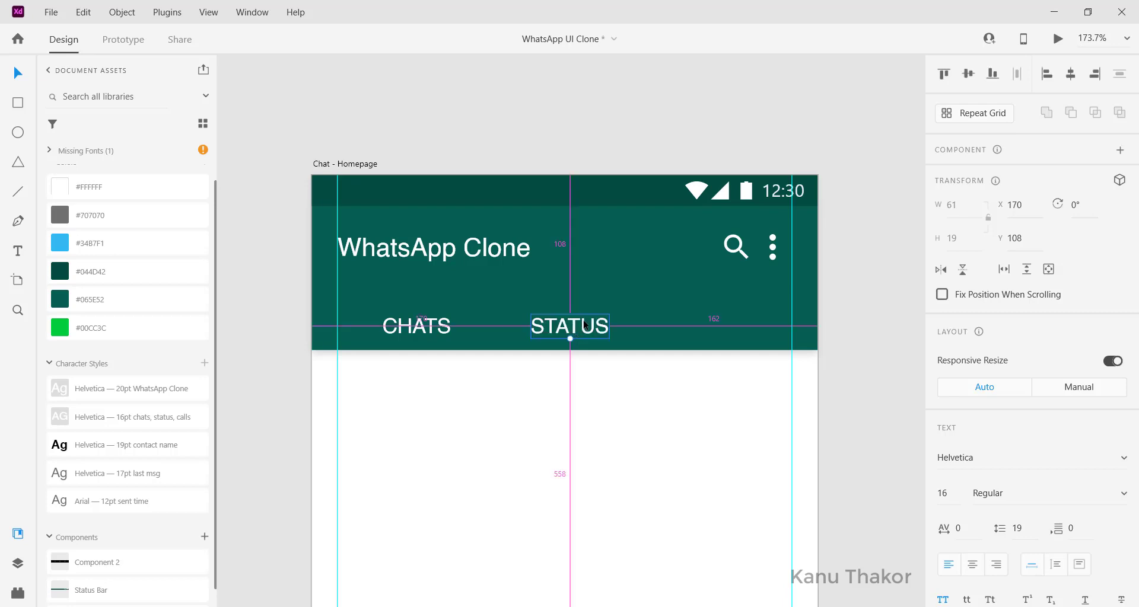
left_click_drag(682, 320, 756, 325)
double_click(756, 325)
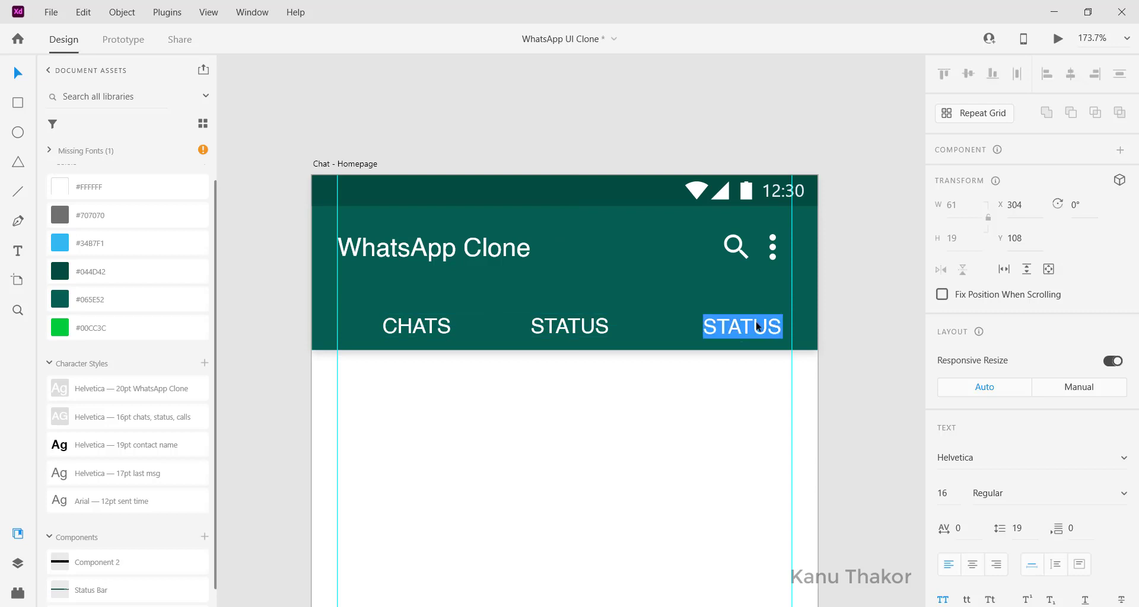
type("CA")
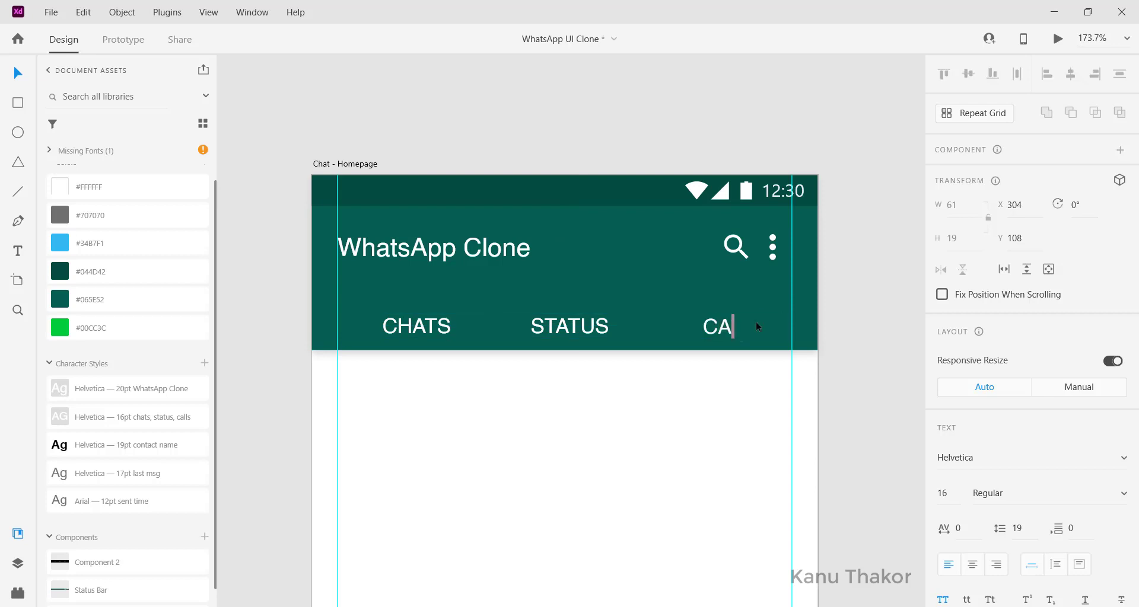
type("LLS")
key("Escape")
left_click(581, 324)
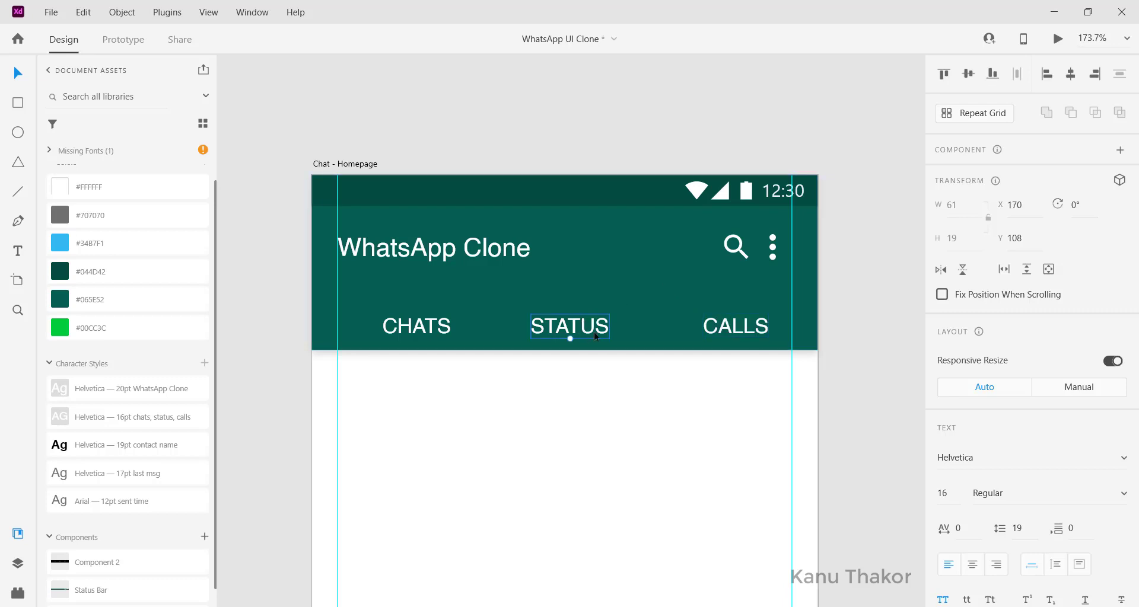
scroll(386, 339, "left", 3)
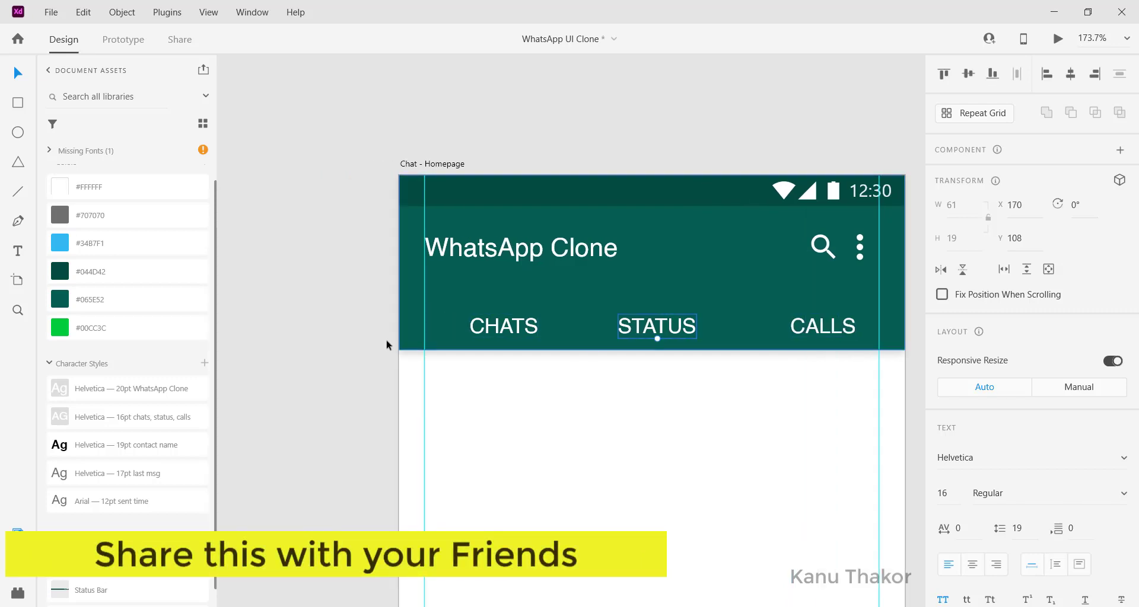
Step: Place the camera icon left of CHATS and colour it white
scroll(436, 328, "left", 10)
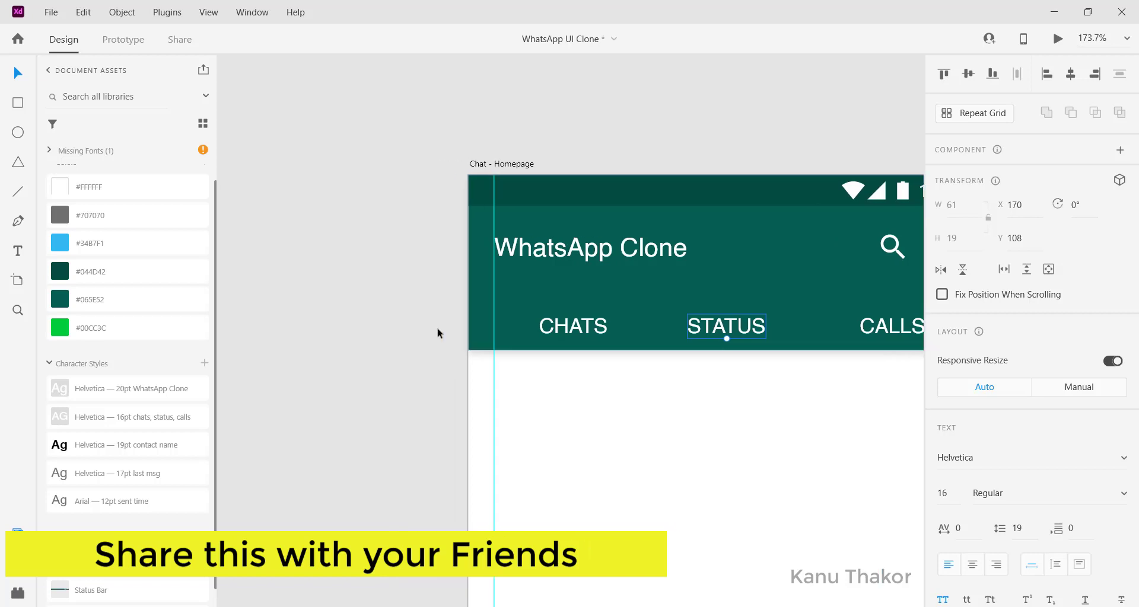
left_click_drag(325, 317, 843, 409)
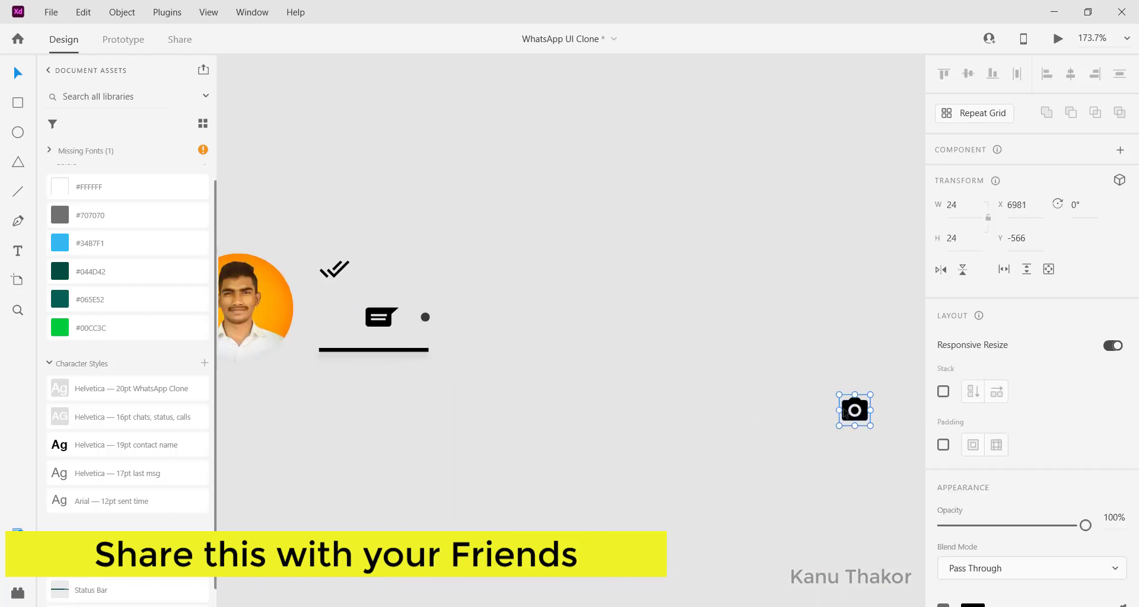
scroll(843, 409, "right", 9)
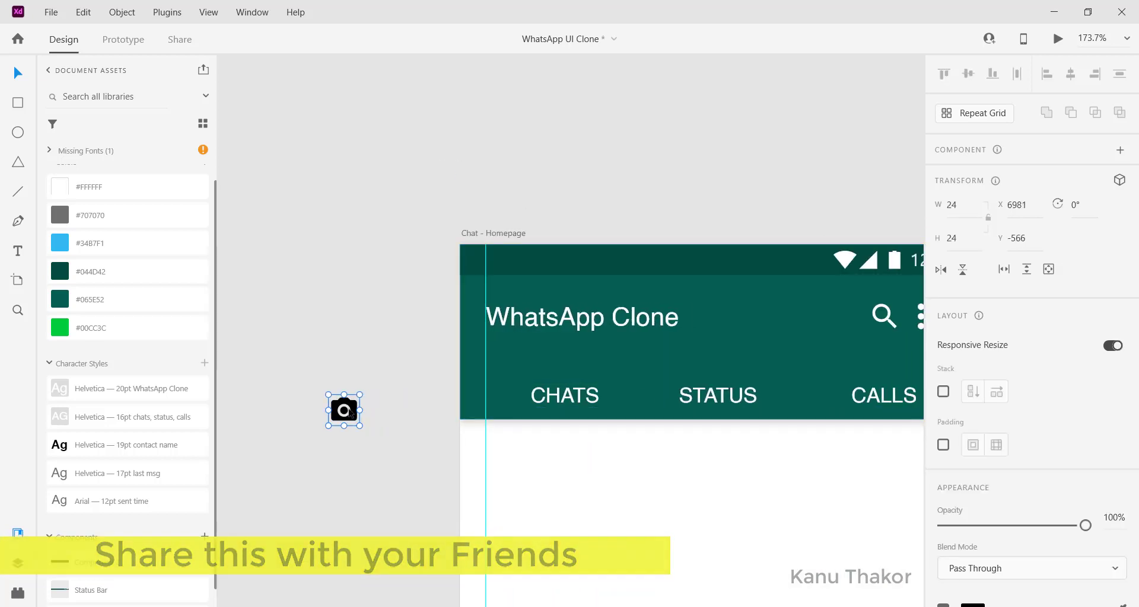
left_click_drag(346, 410, 490, 396)
scroll(1089, 487, "down", 3)
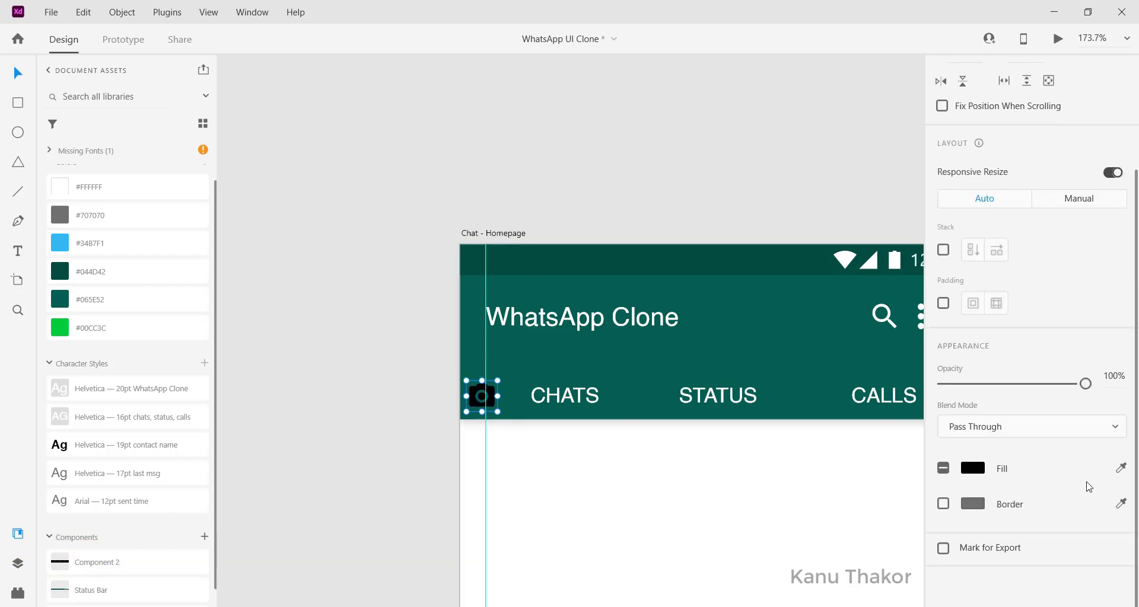
scroll(1089, 487, "up", 1)
left_click(978, 507)
left_click_drag(864, 419, 705, 387)
left_click(797, 206)
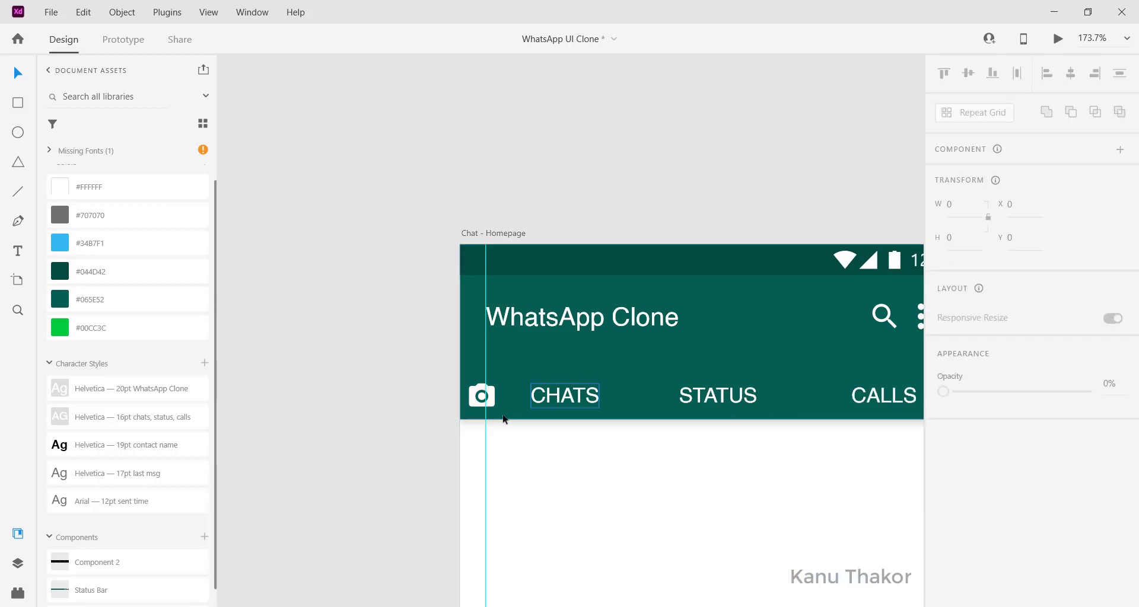
Step: Set the camera icon's opacity to 50%
left_click(466, 397)
left_click(481, 398)
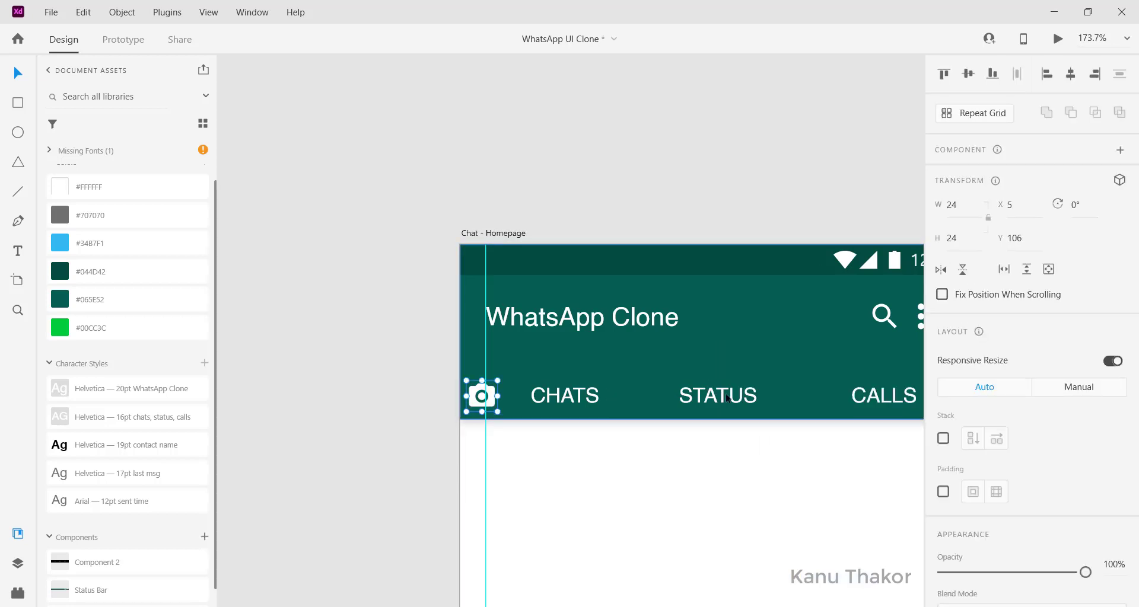
scroll(961, 446, "down", 1)
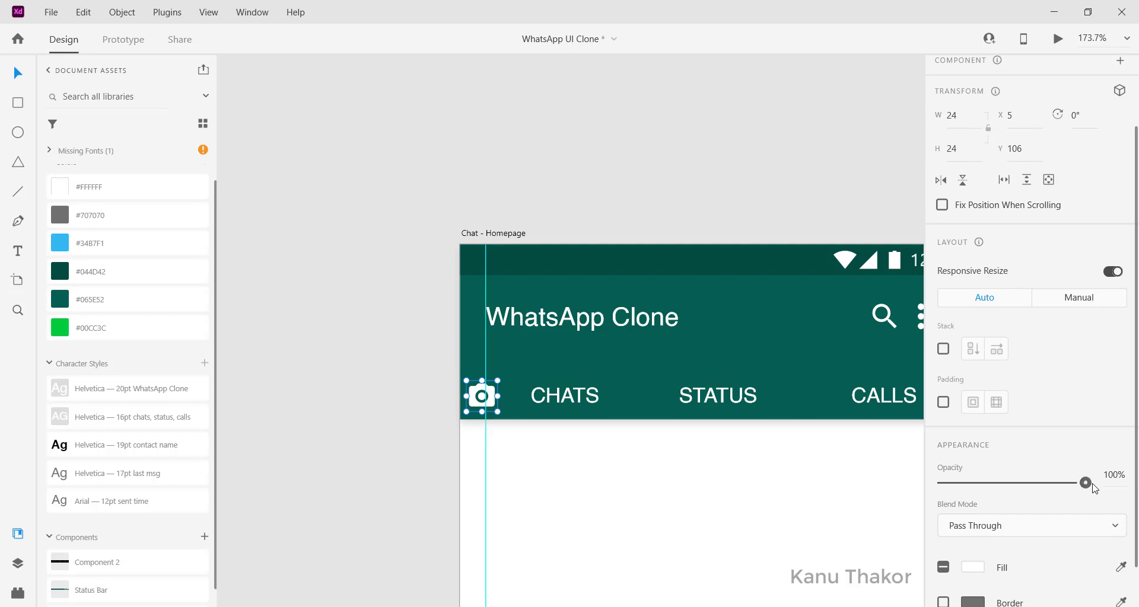
left_click(1115, 476)
type("50")
key("Return")
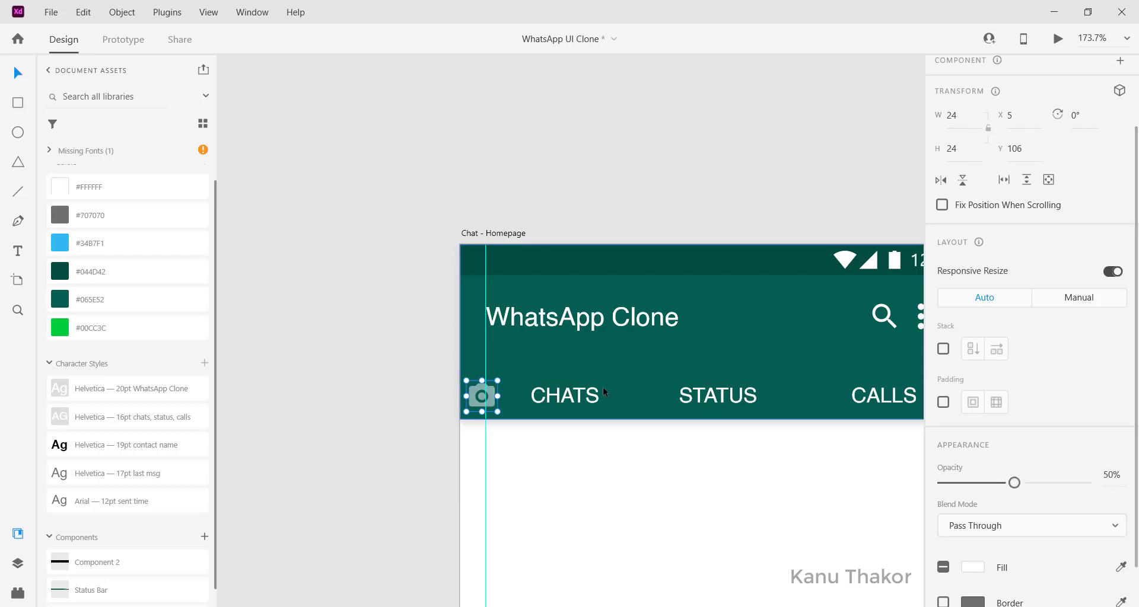
Step: Fade the STATUS and CALLS labels to 80% opacity
scroll(603, 386, "down", 2)
scroll(602, 391, "right", 2)
left_click(633, 300)
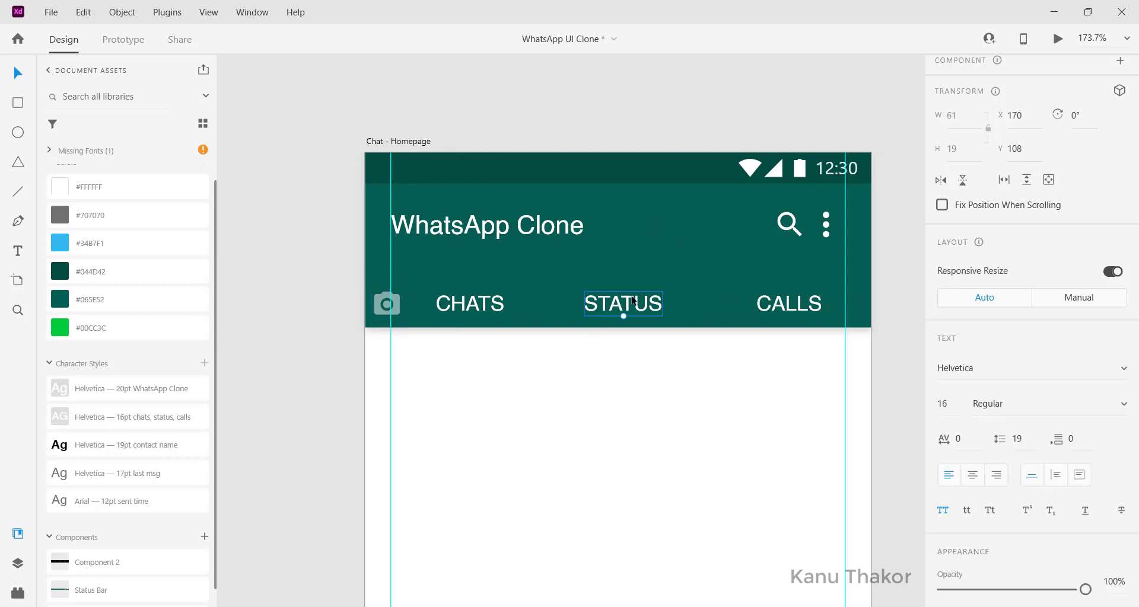
left_click(806, 312, "shift")
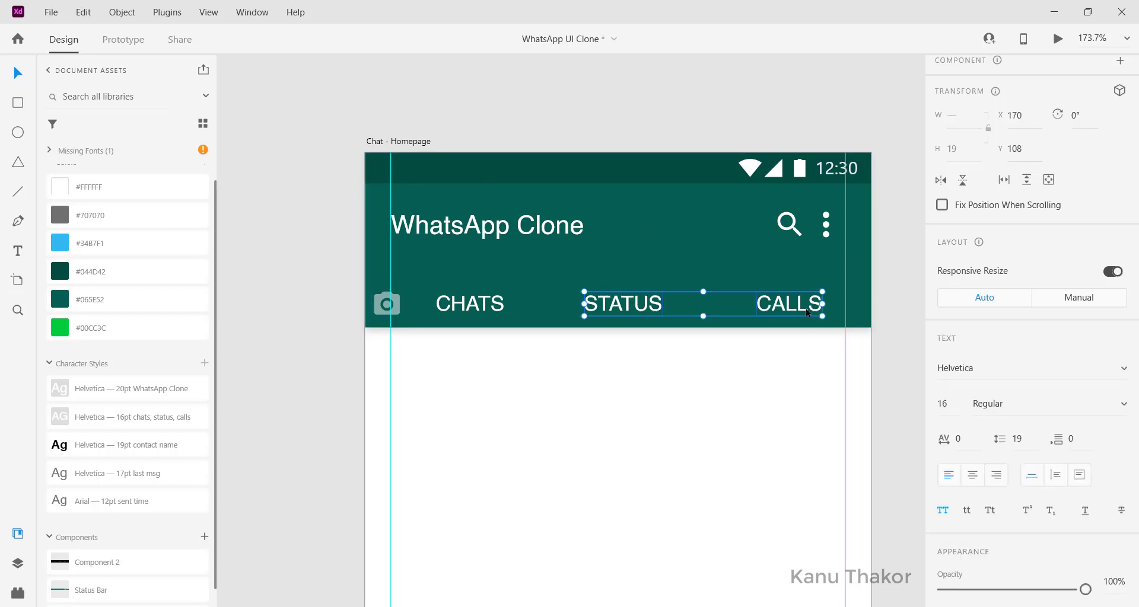
scroll(807, 312, "down", 1)
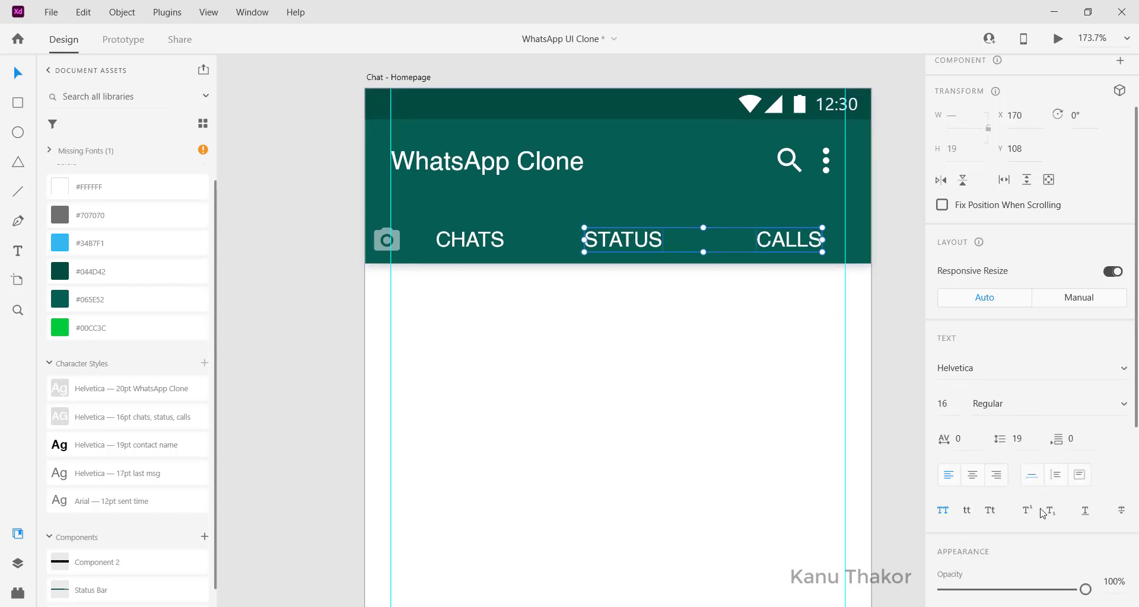
scroll(1042, 513, "down", 3)
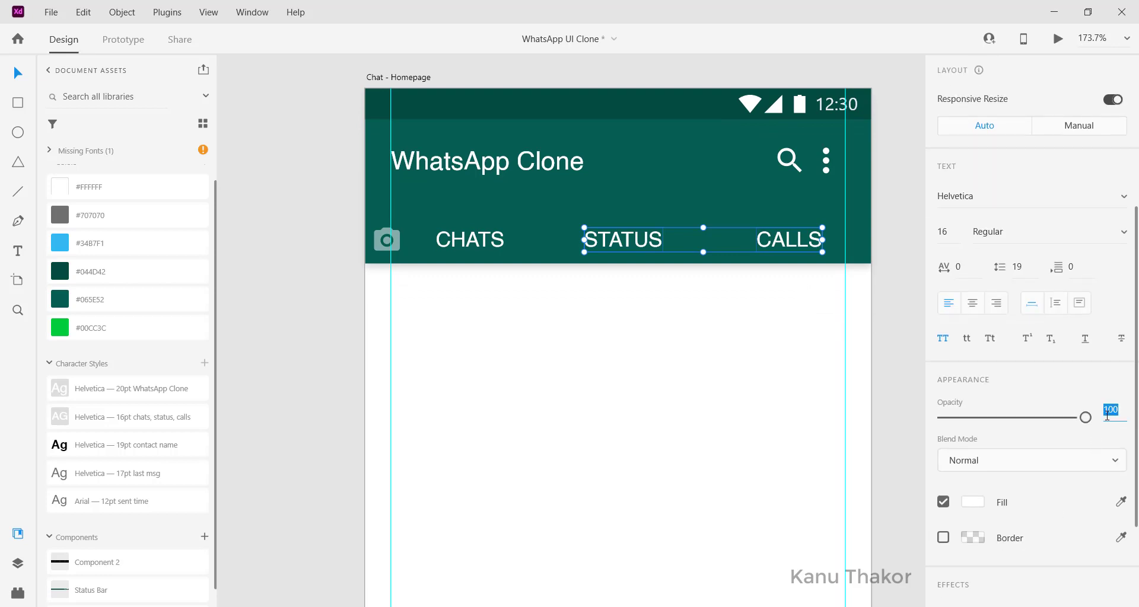
type("80")
key("Return")
scroll(517, 276, "left", 1)
left_click(517, 275)
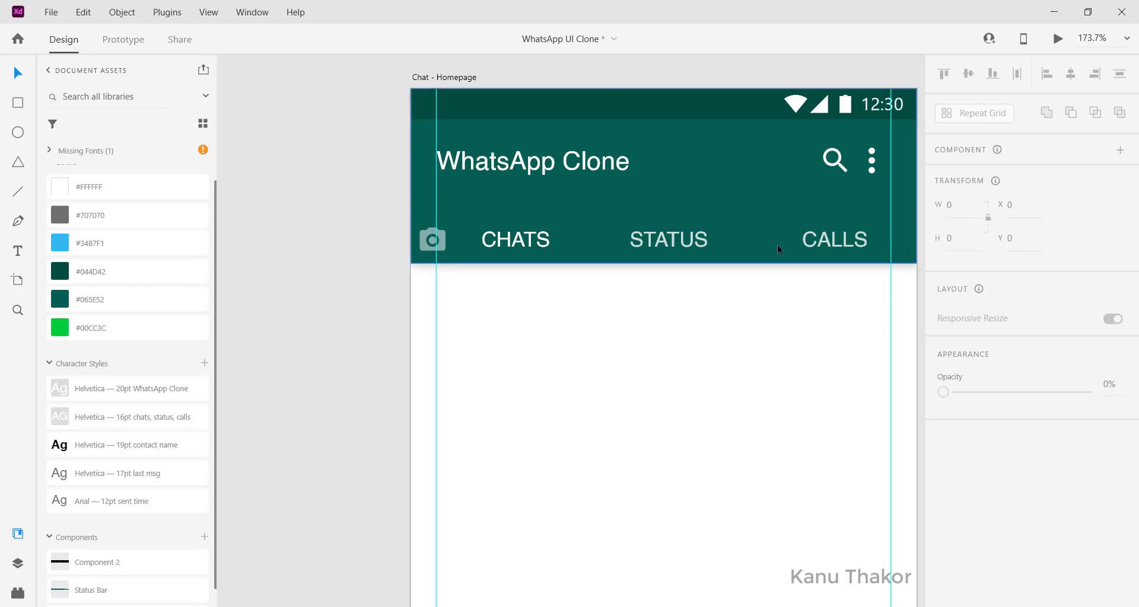
scroll(657, 247, "down", 2)
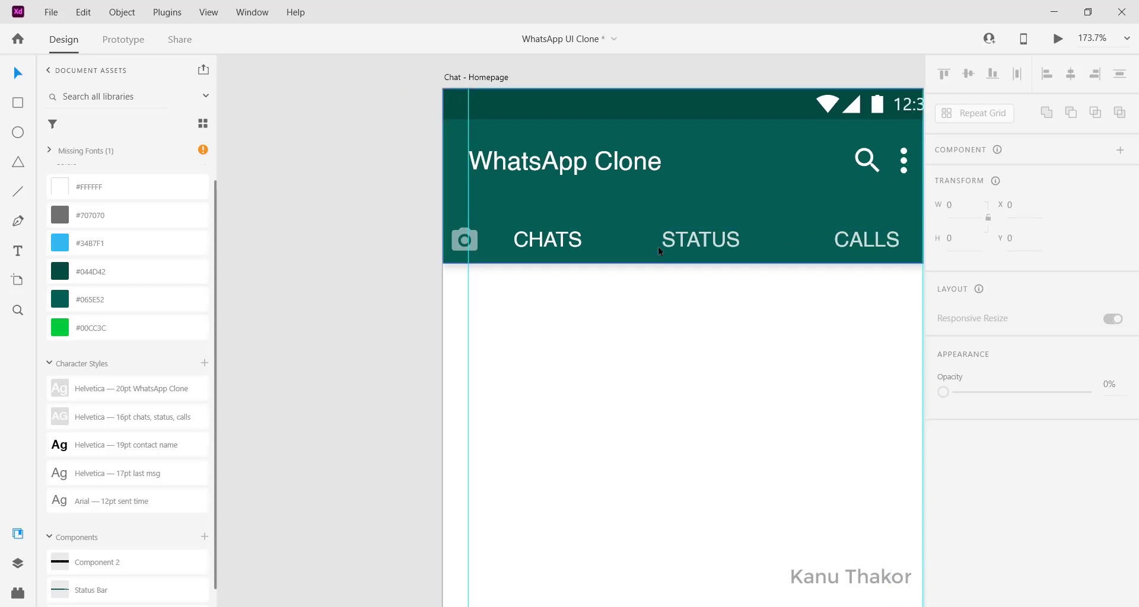
Step: Move the small dot from the spare assets to just right of the STATUS label
scroll(447, 194, "down", 1)
scroll(447, 194, "left", 6)
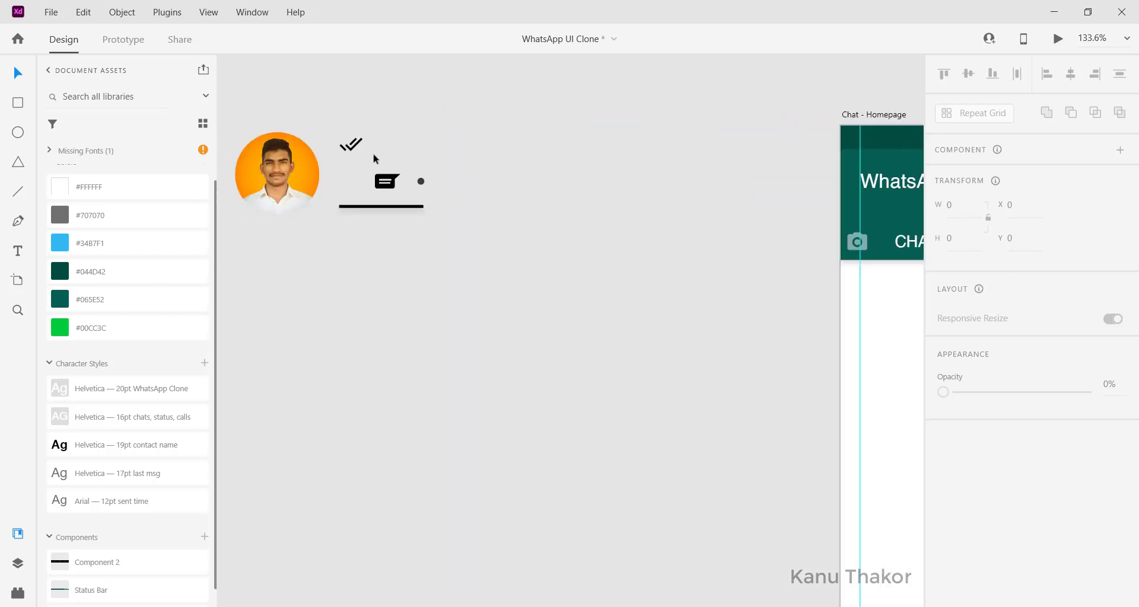
left_click(421, 180)
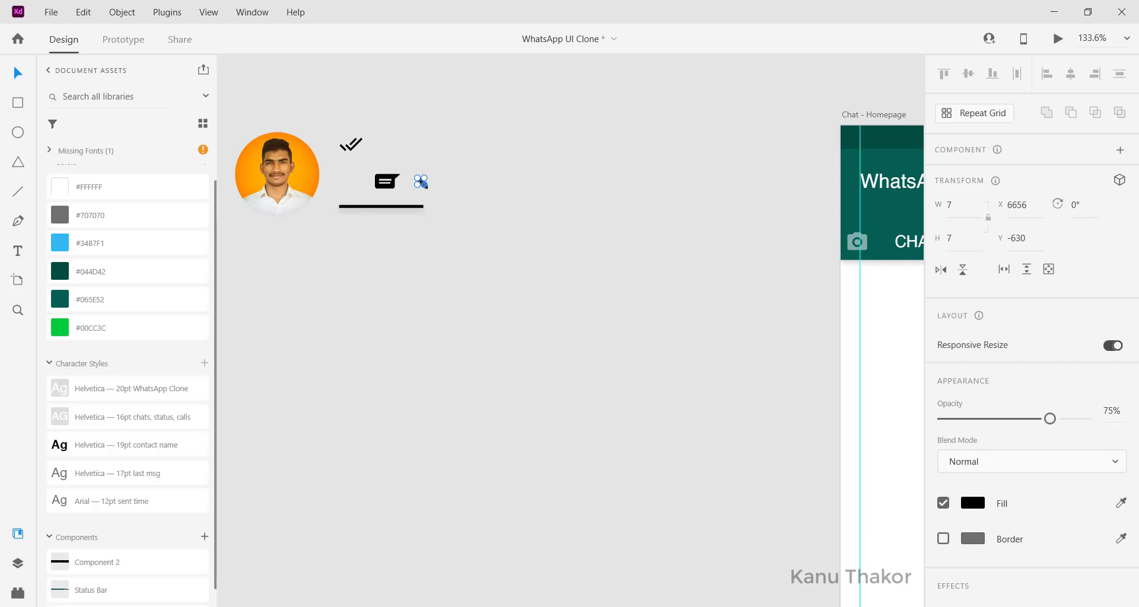
scroll(421, 183, "up", 2)
left_click(501, 231)
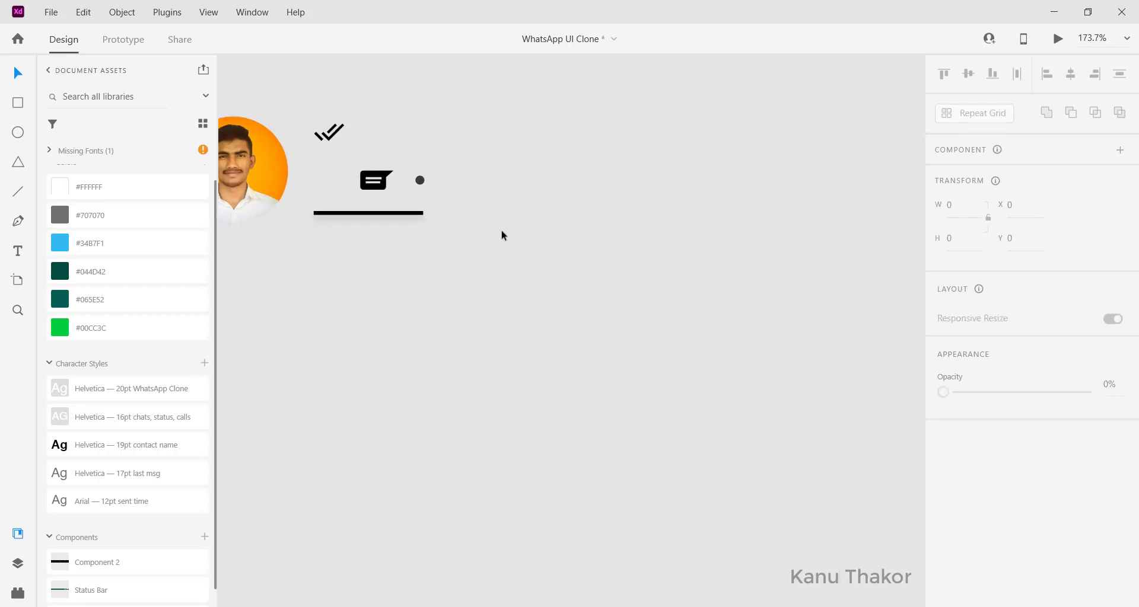
left_click_drag(419, 179, 869, 266)
scroll(869, 267, "right", 3)
scroll(872, 270, "right", 5)
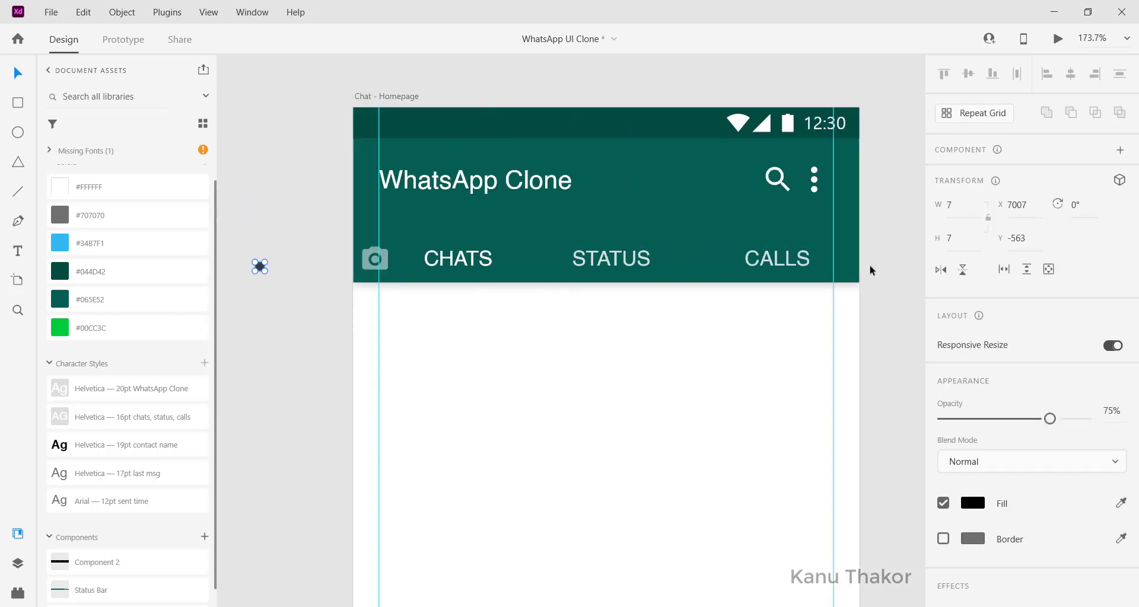
left_click_drag(258, 270, 469, 266)
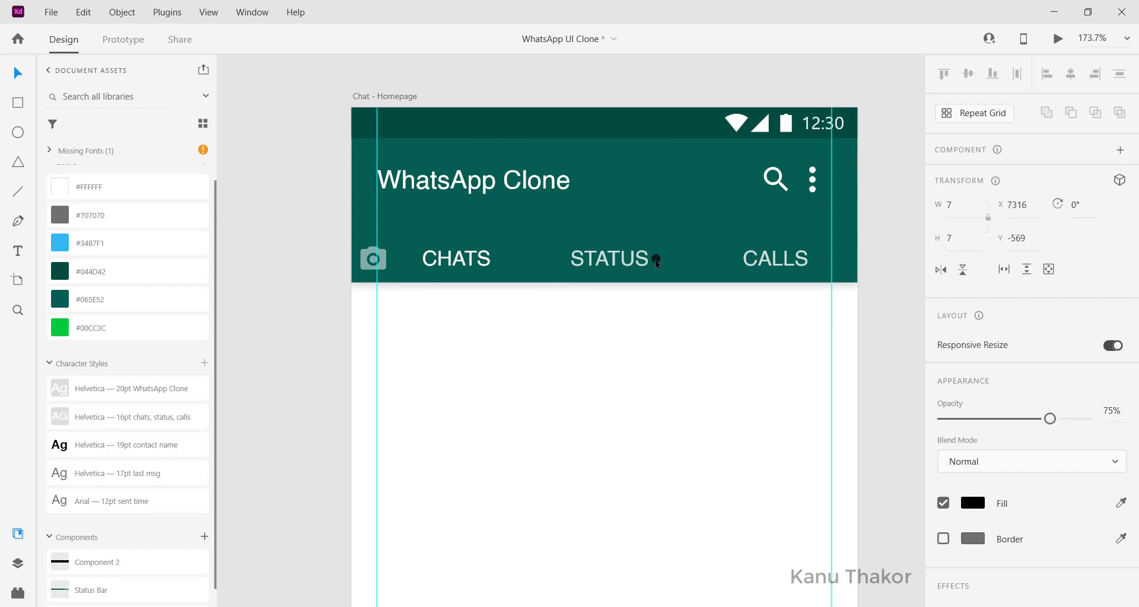
Step: Set the dot's fill colour to white (#FFFFFF)
scroll(1031, 356, "down", 5)
left_click(972, 357)
left_click_drag(867, 328, 740, 242)
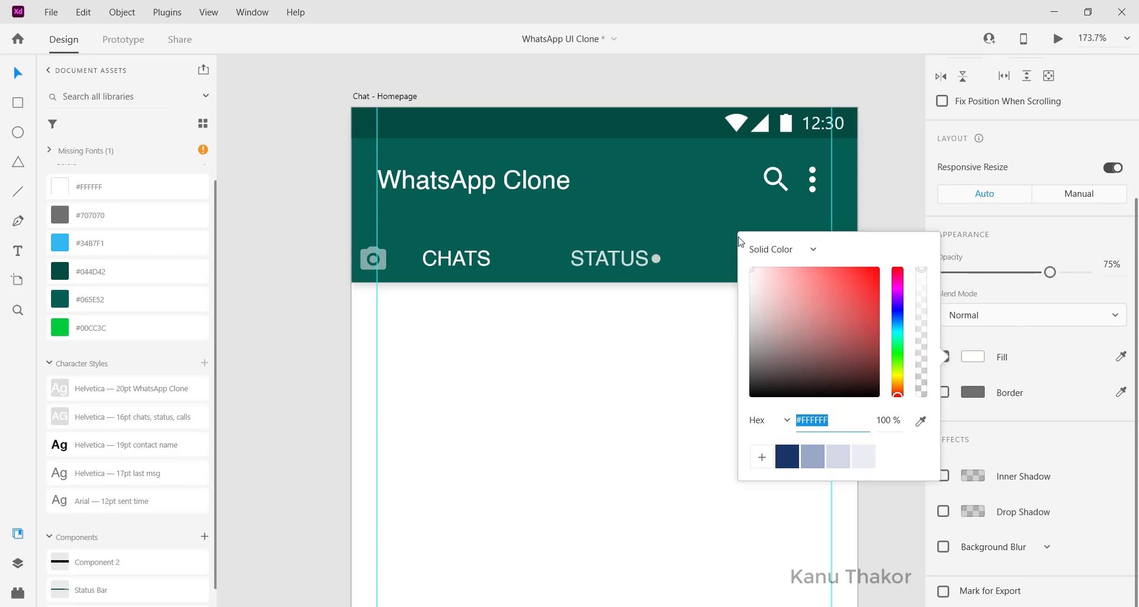
left_click(658, 87)
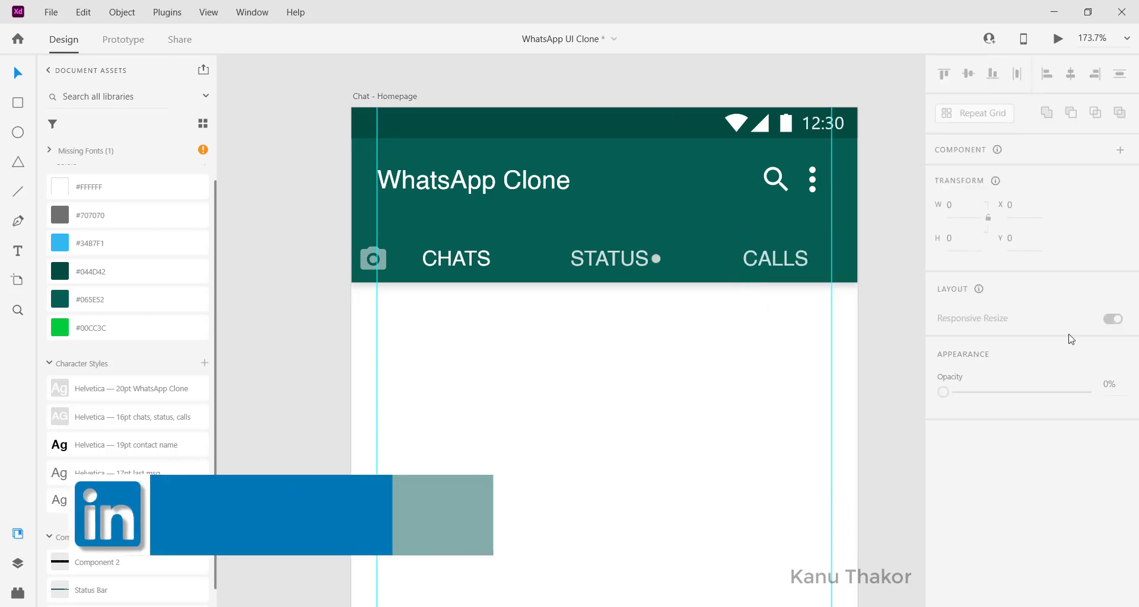
left_click(656, 259)
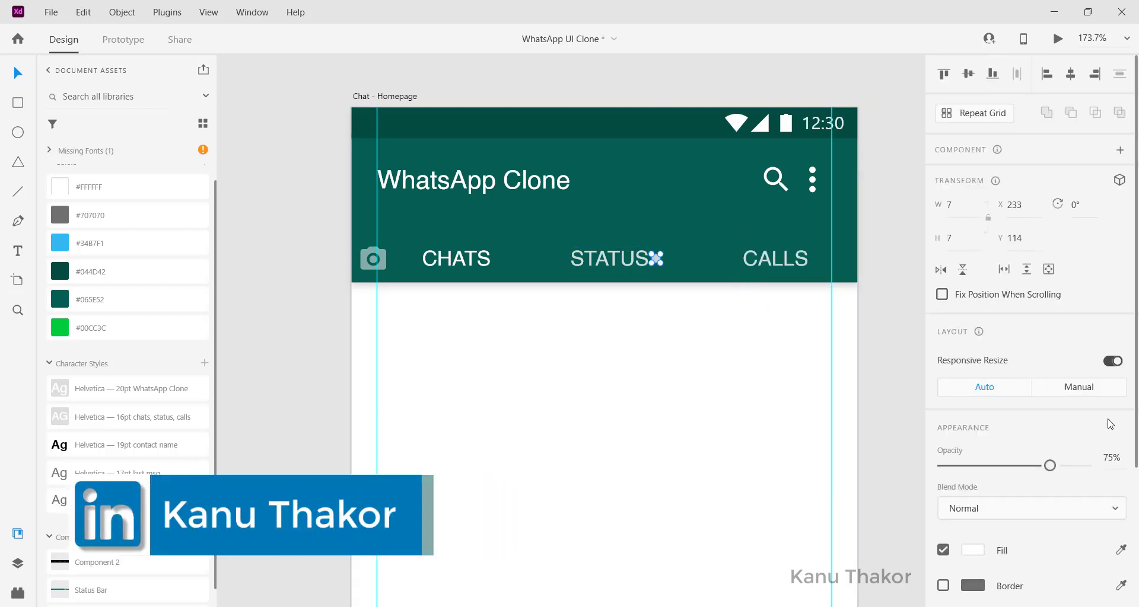
scroll(333, 323, "left", 3)
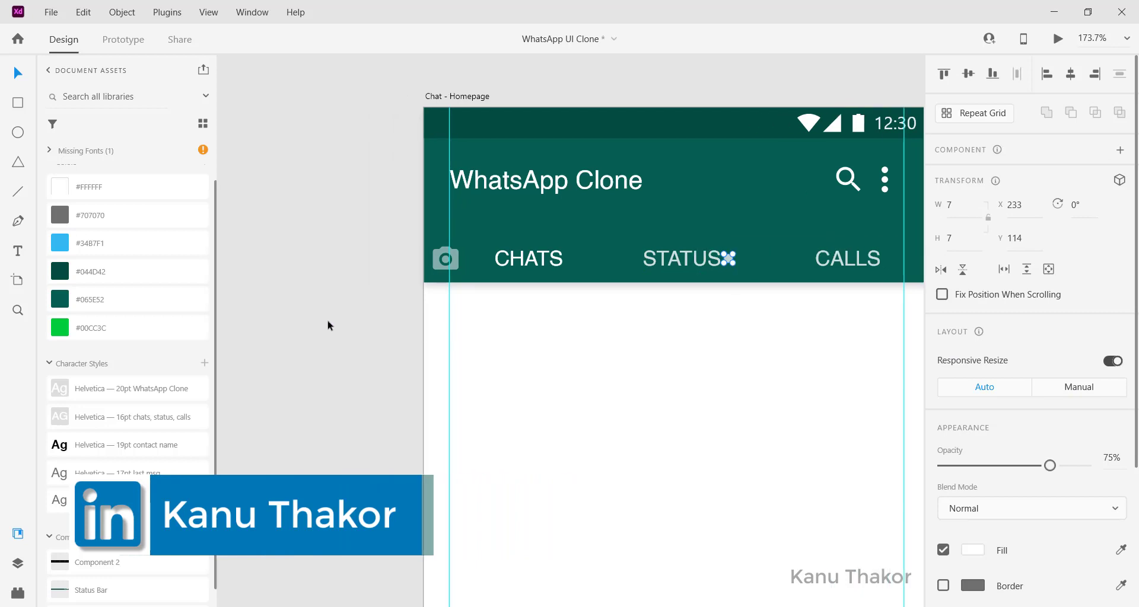
left_click(328, 322)
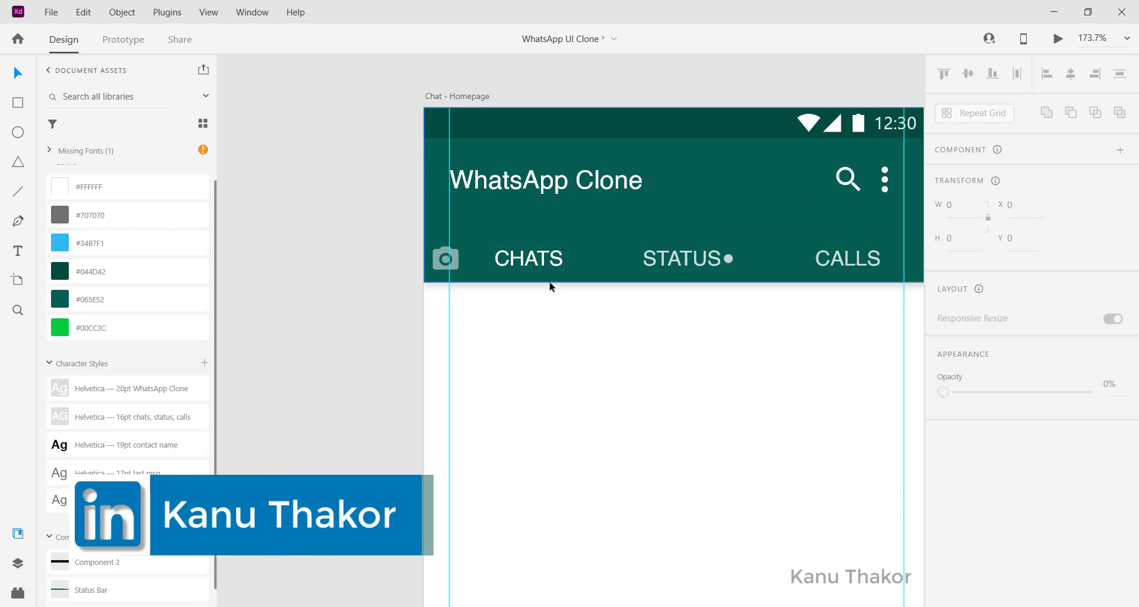
scroll(549, 285, "left", 5)
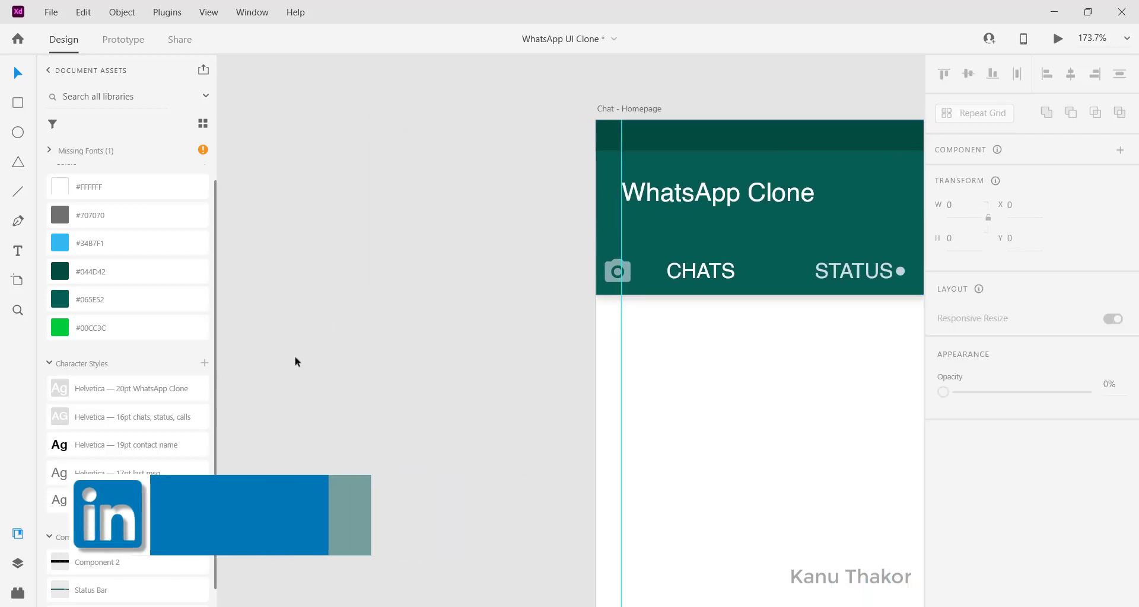
scroll(295, 360, "left", 7)
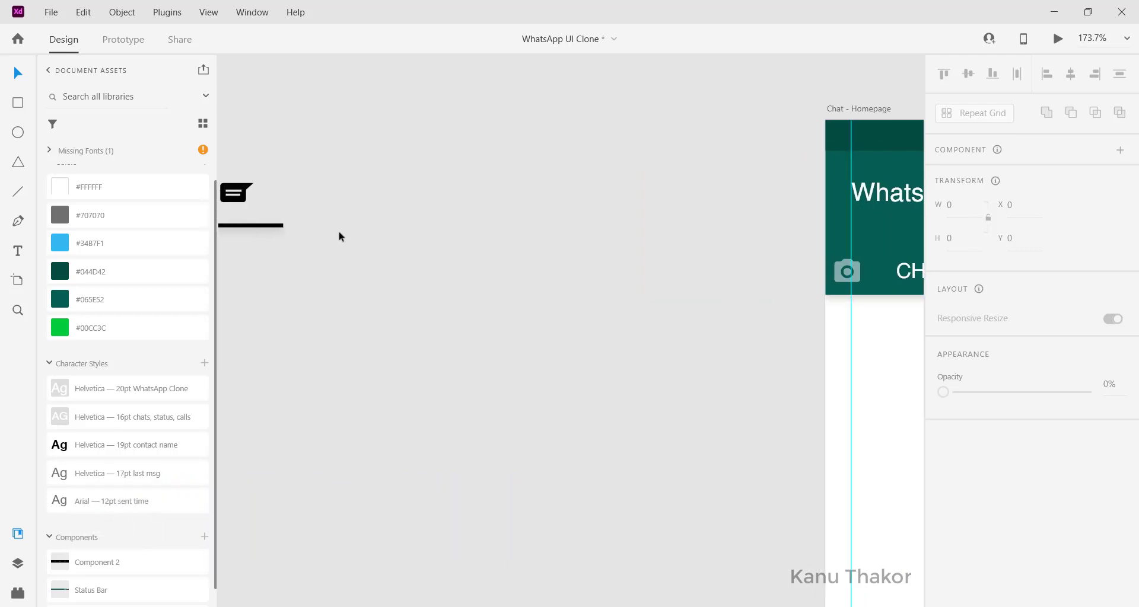
Step: Move the black line under the CHATS label and set its border colour to #FFFFFF
left_click_drag(254, 224, 330, 235)
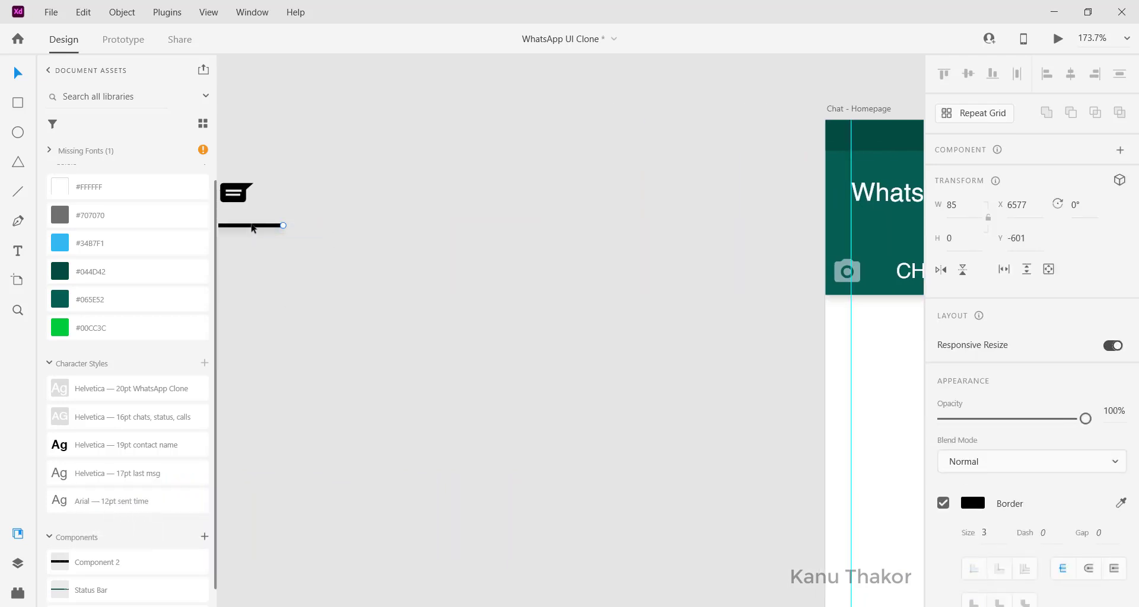
left_click_drag(252, 227, 762, 298)
left_click(972, 550)
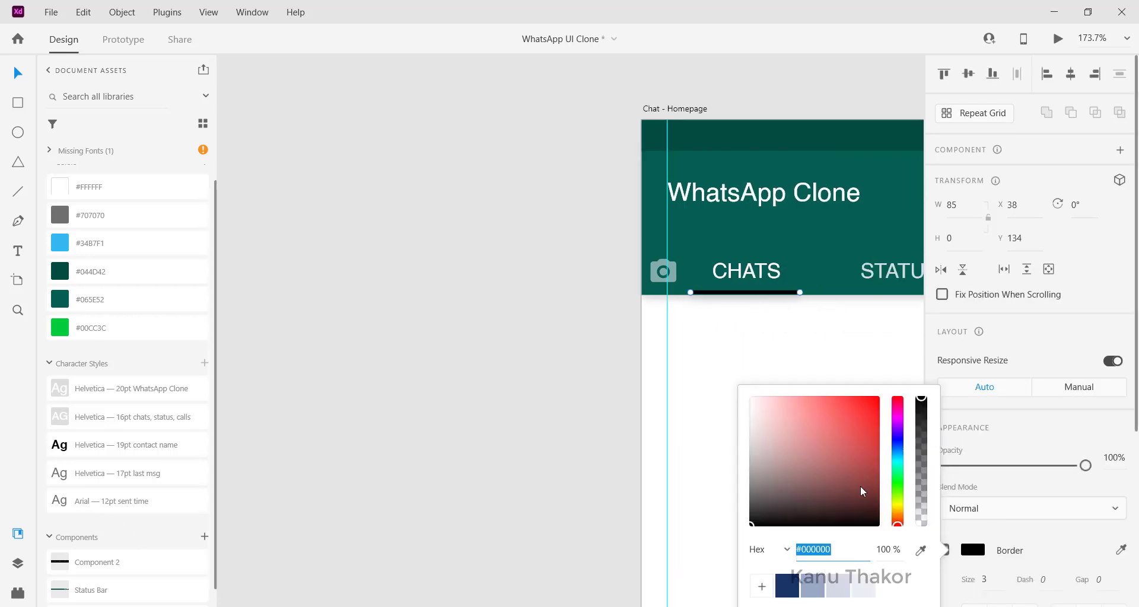
left_click_drag(861, 491, 671, 359)
left_click_drag(740, 296, 744, 291)
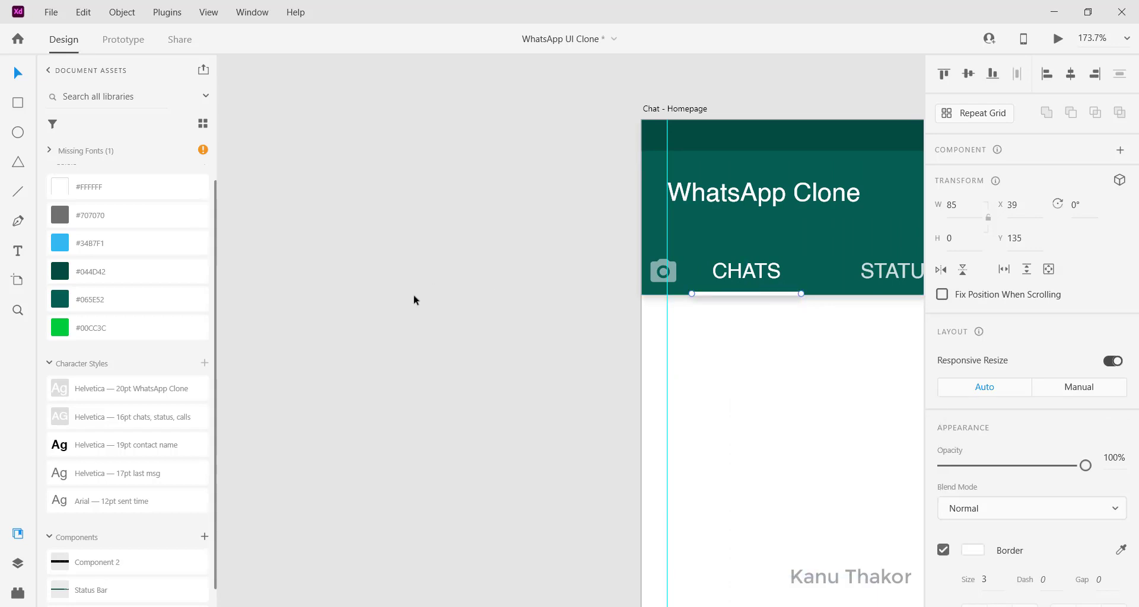
left_click(485, 268)
scroll(485, 268, "right", 6)
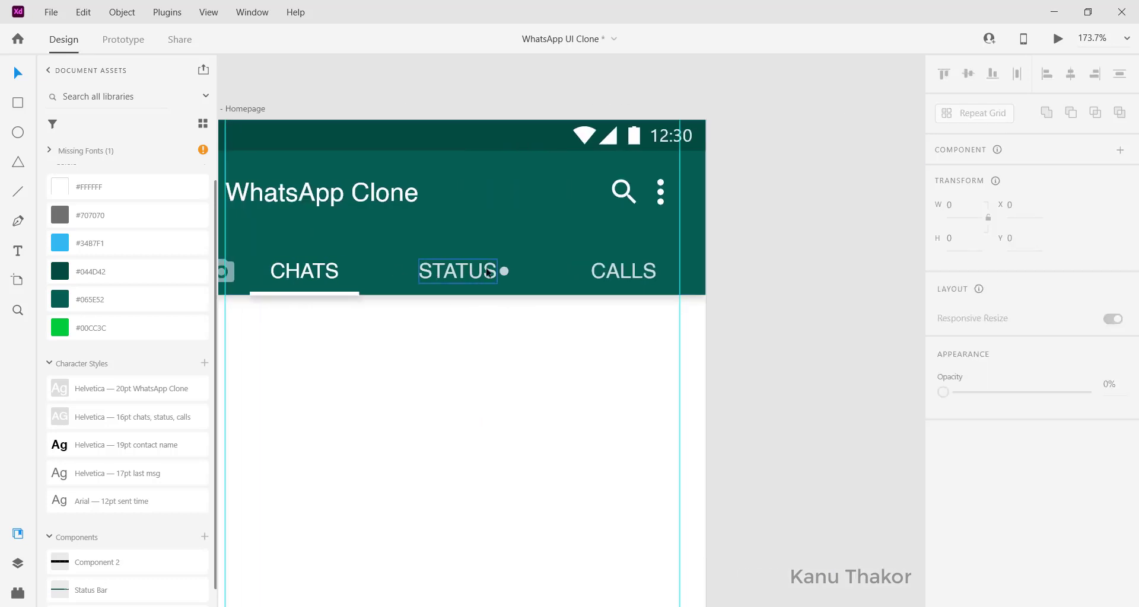
Step: Distribute the CHATS, STATUS and CALLS labels evenly across the tab row
scroll(485, 268, "left", 2)
left_click(445, 274)
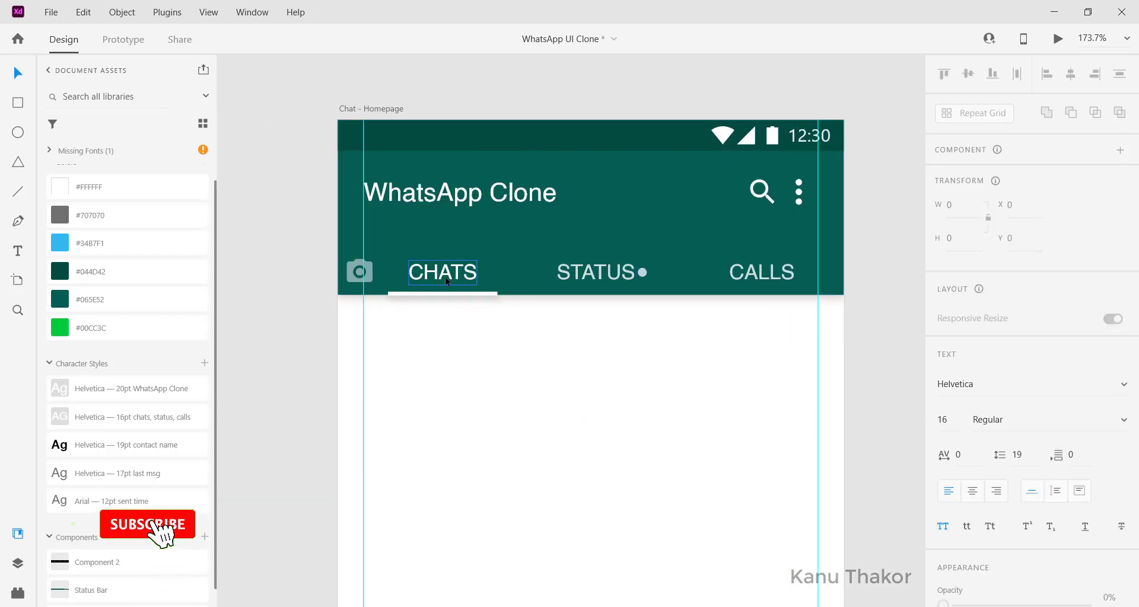
left_click(596, 276, "shift")
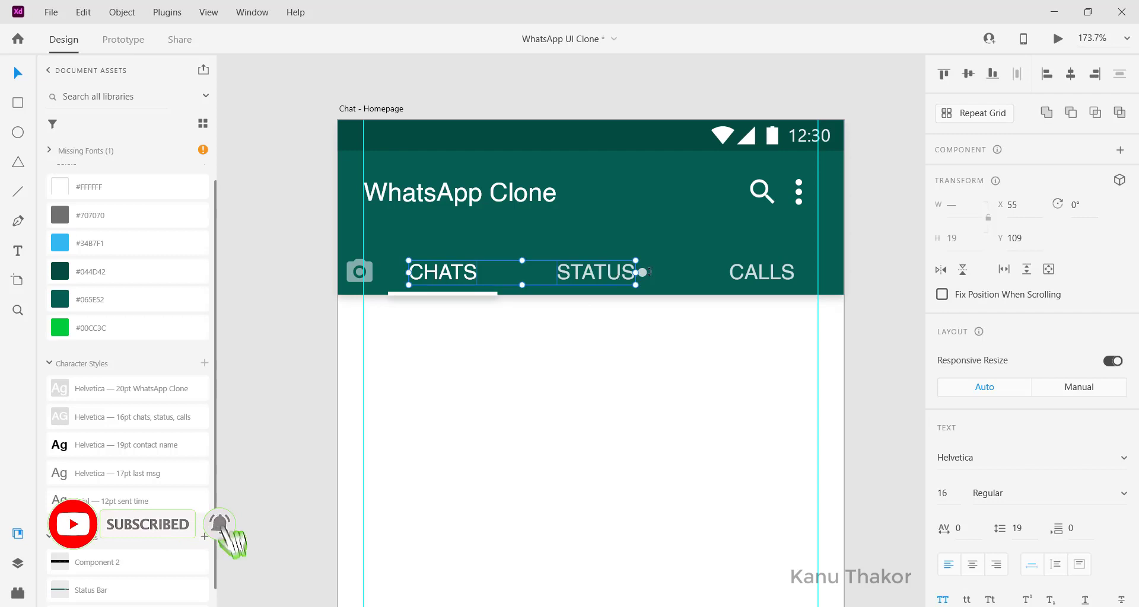
left_click(761, 278, "shift")
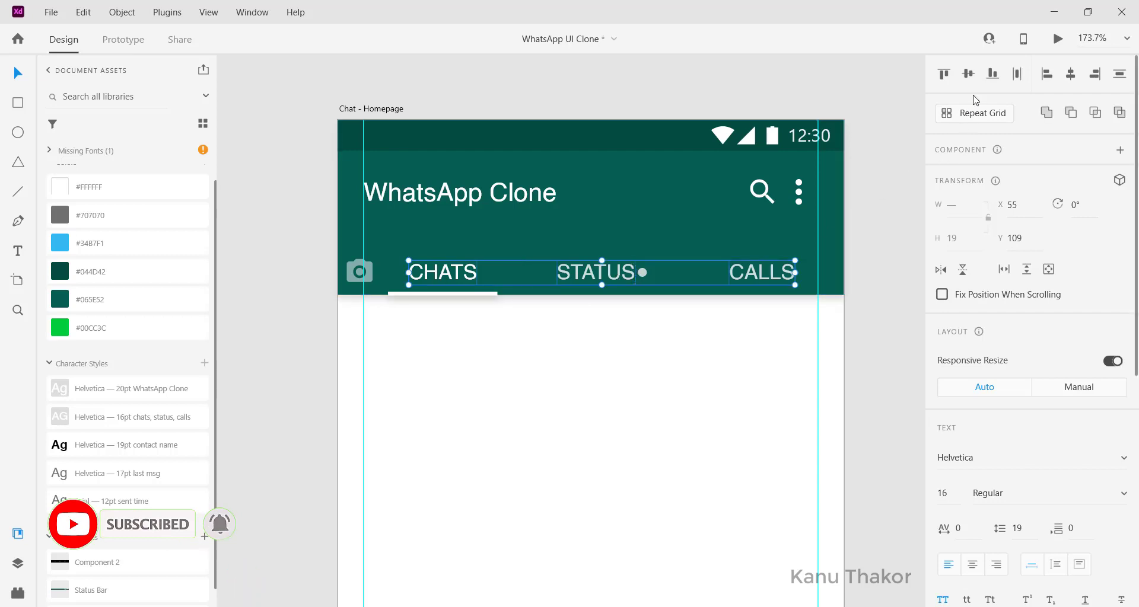
left_click(1018, 74)
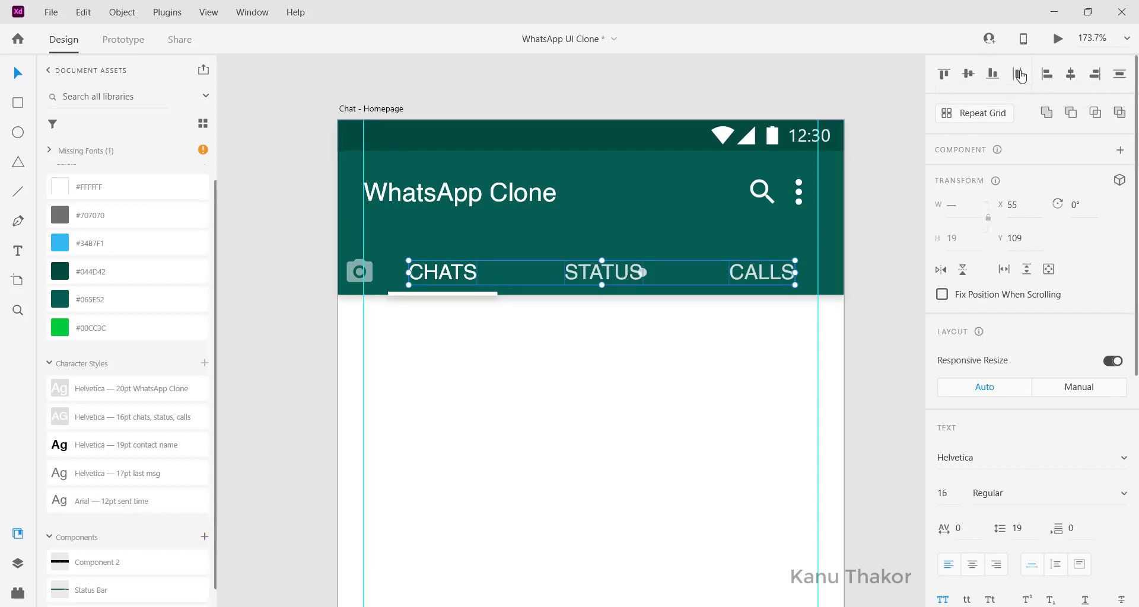
left_click(906, 247)
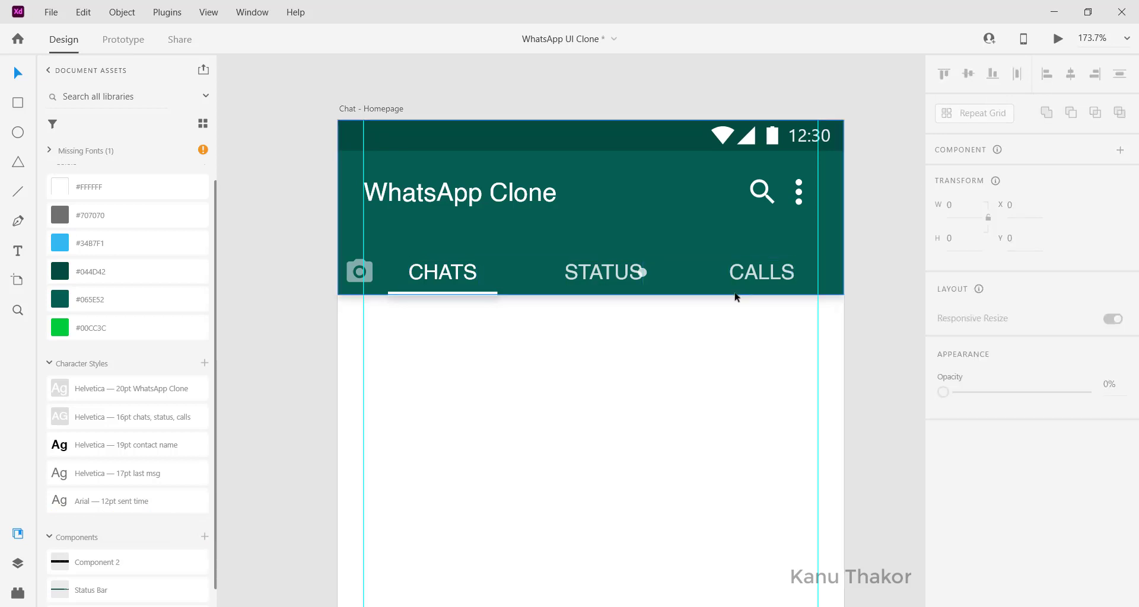
Step: Nudge the dot to follow STATUS and the white underline to sit under CHATS
left_click(647, 273)
left_click_drag(651, 277, 652, 276)
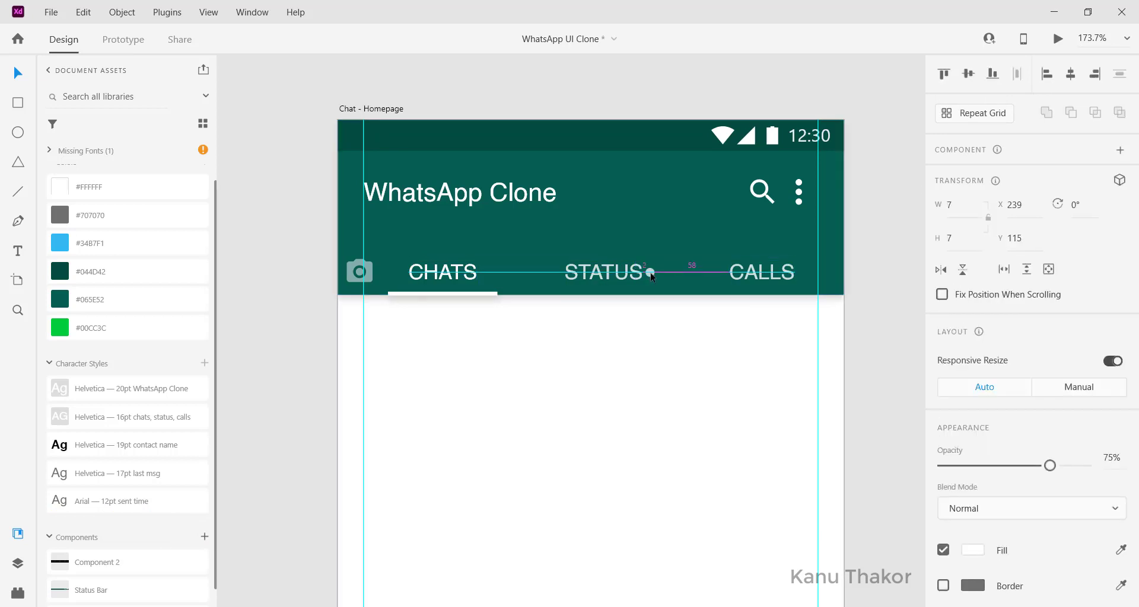
scroll(593, 308, "left", 3)
left_click(525, 294)
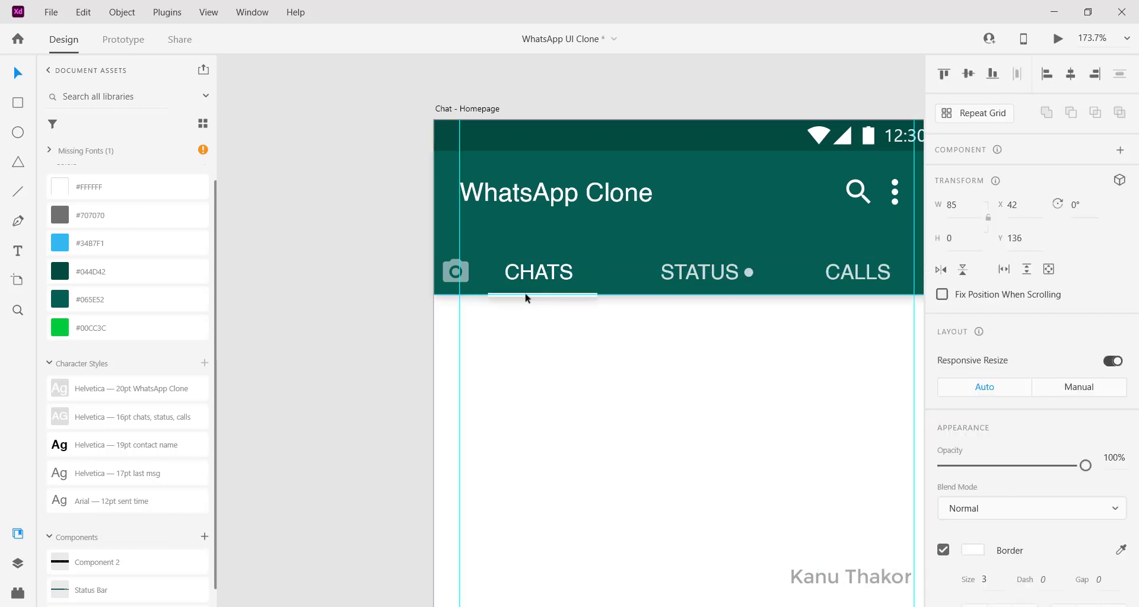
left_click_drag(523, 294, 523, 295)
left_click(382, 311)
scroll(383, 311, "down", 5)
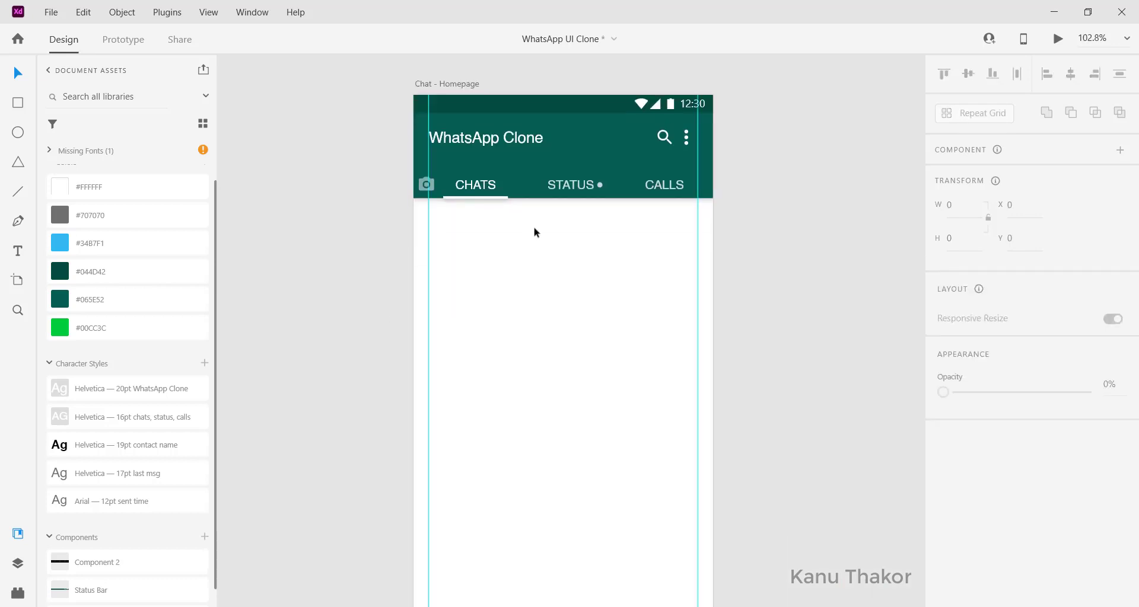
Step: Bring the round profile photo onto the screen at 60 × 60, placed at X 20, Y 155
scroll(533, 228, "up", 1)
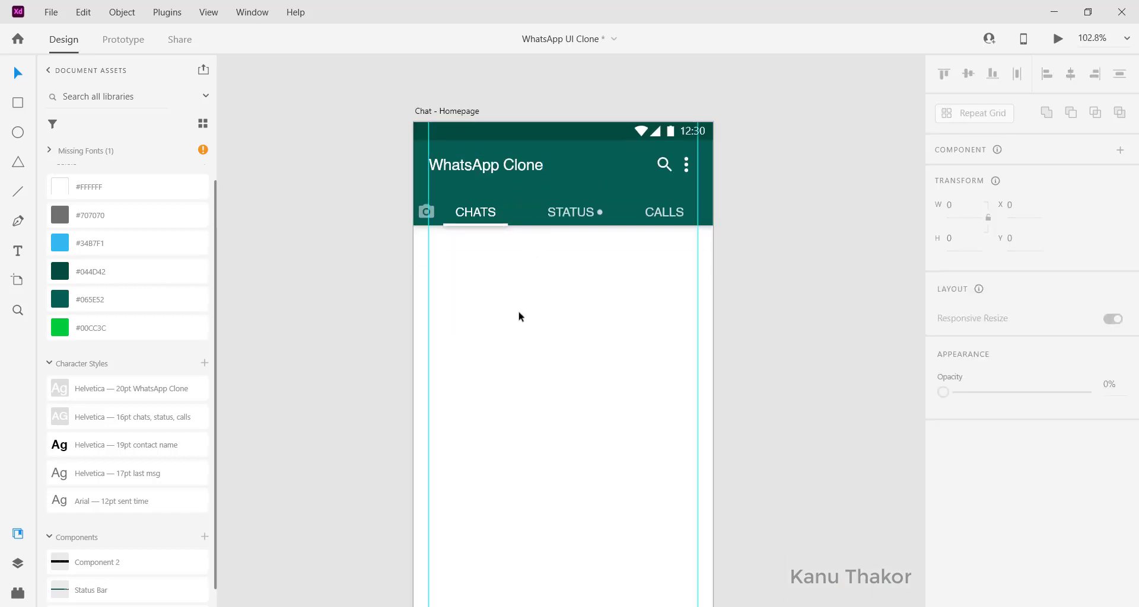
scroll(519, 316, "left", 1)
scroll(519, 316, "left", 3)
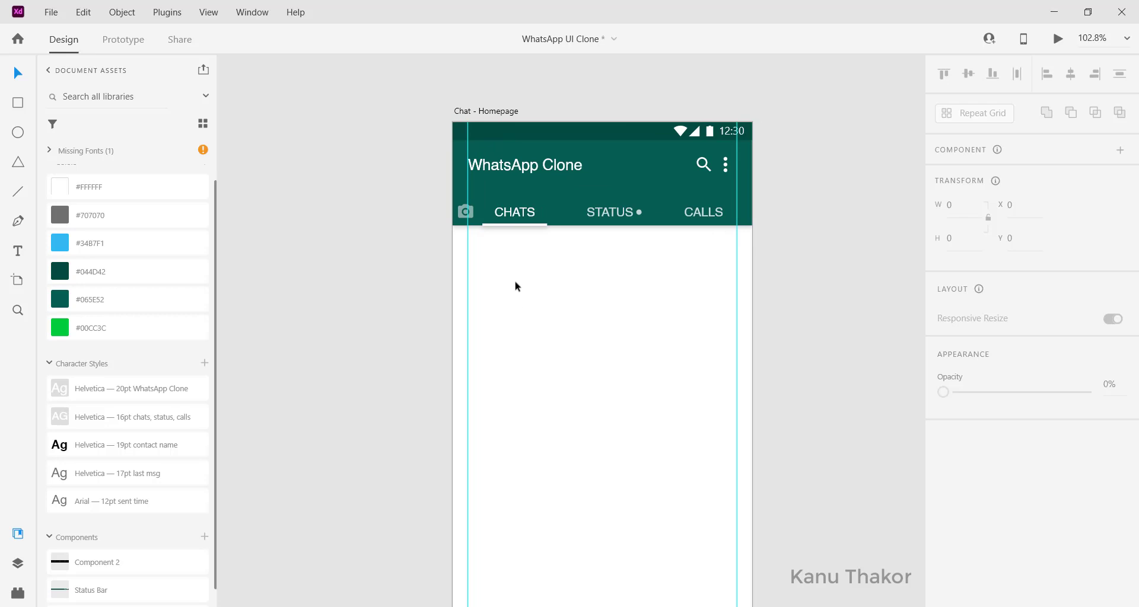
scroll(516, 286, "down", 1)
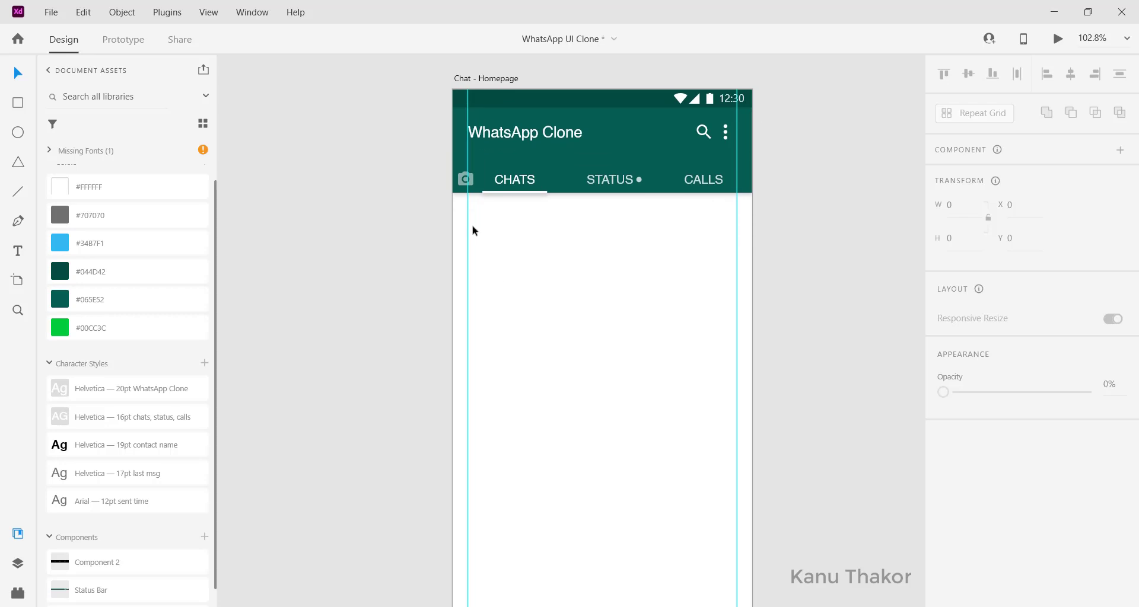
scroll(504, 238, "left", 1)
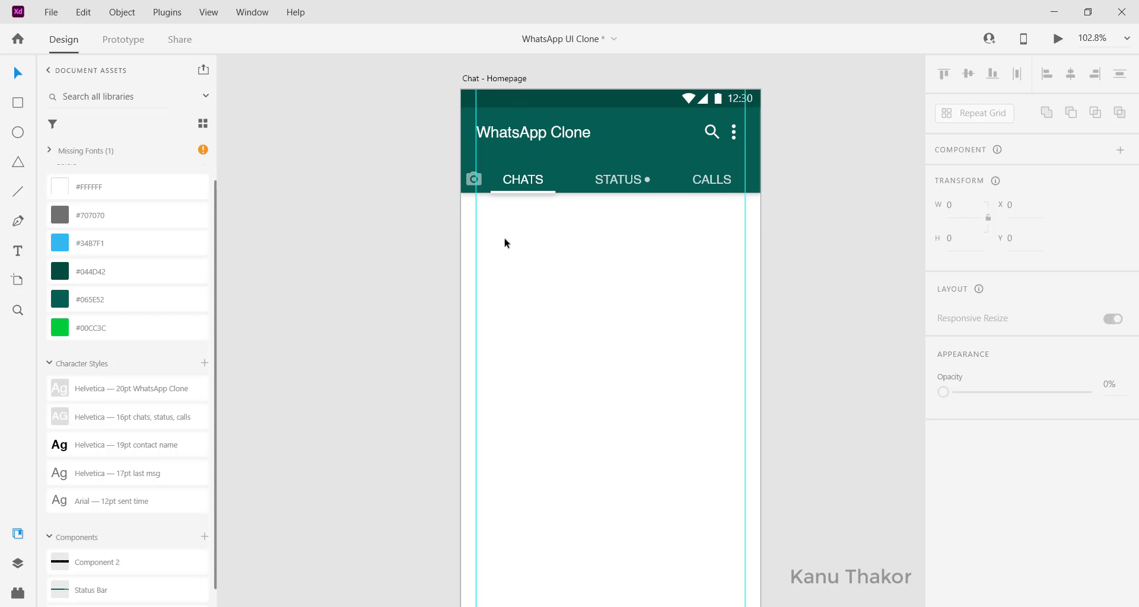
scroll(505, 239, "up", 2)
scroll(504, 241, "left", 4)
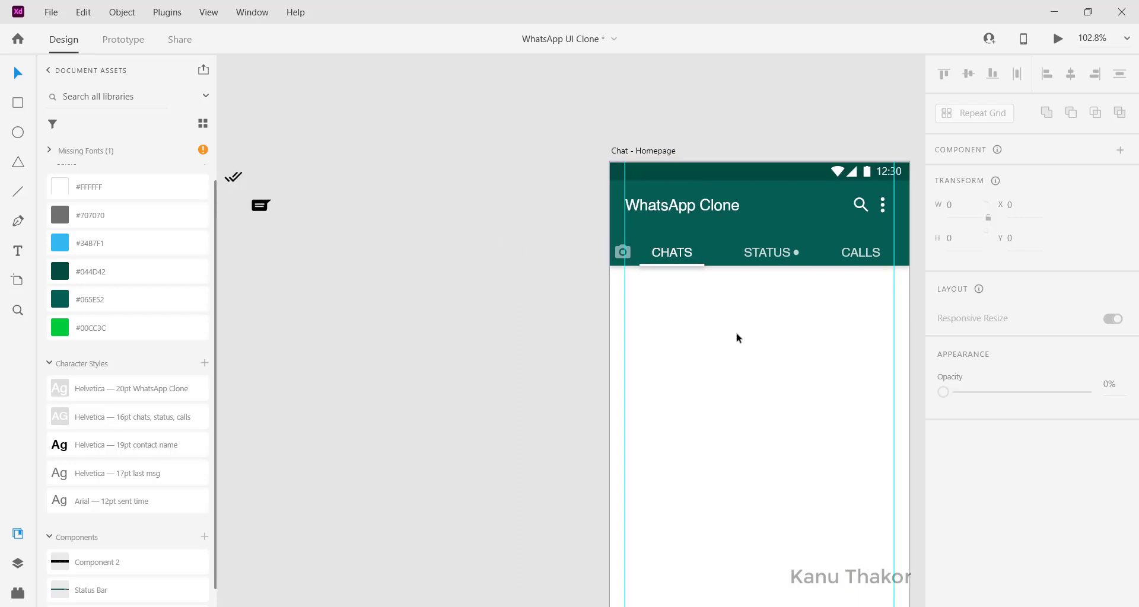
scroll(412, 346, "left", 4)
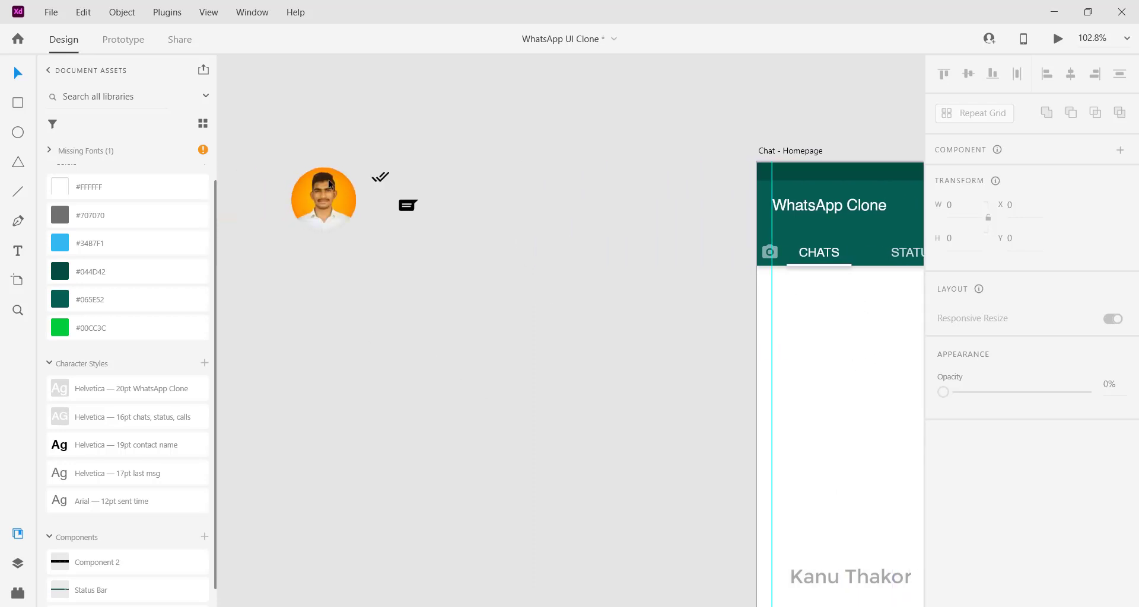
left_click_drag(328, 180, 753, 345)
scroll(753, 344, "right", 5)
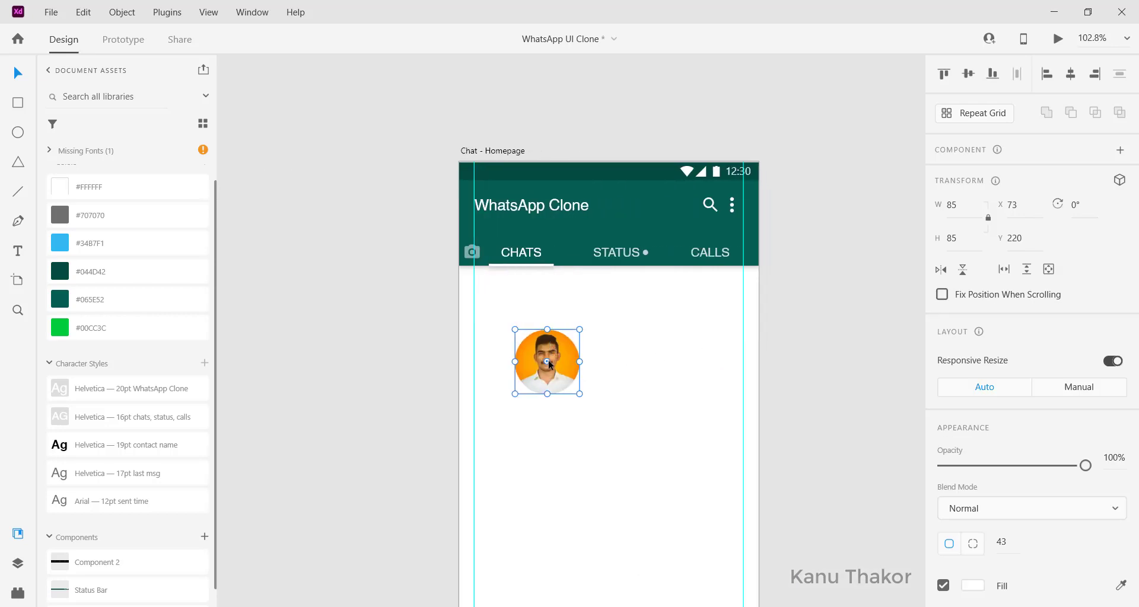
left_click_drag(548, 361, 507, 309)
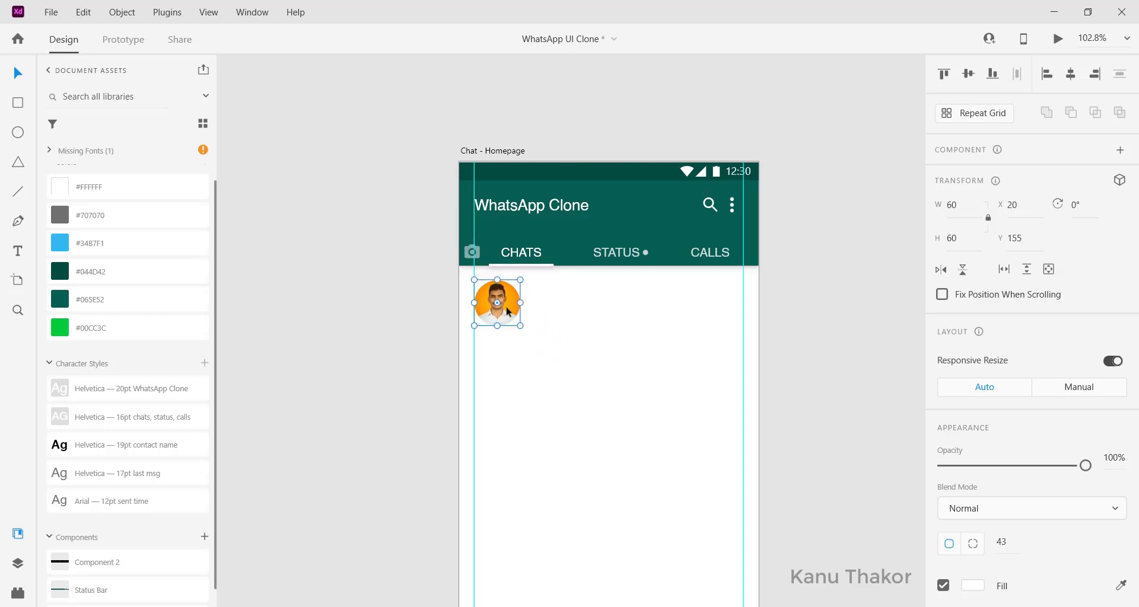
left_click(542, 334)
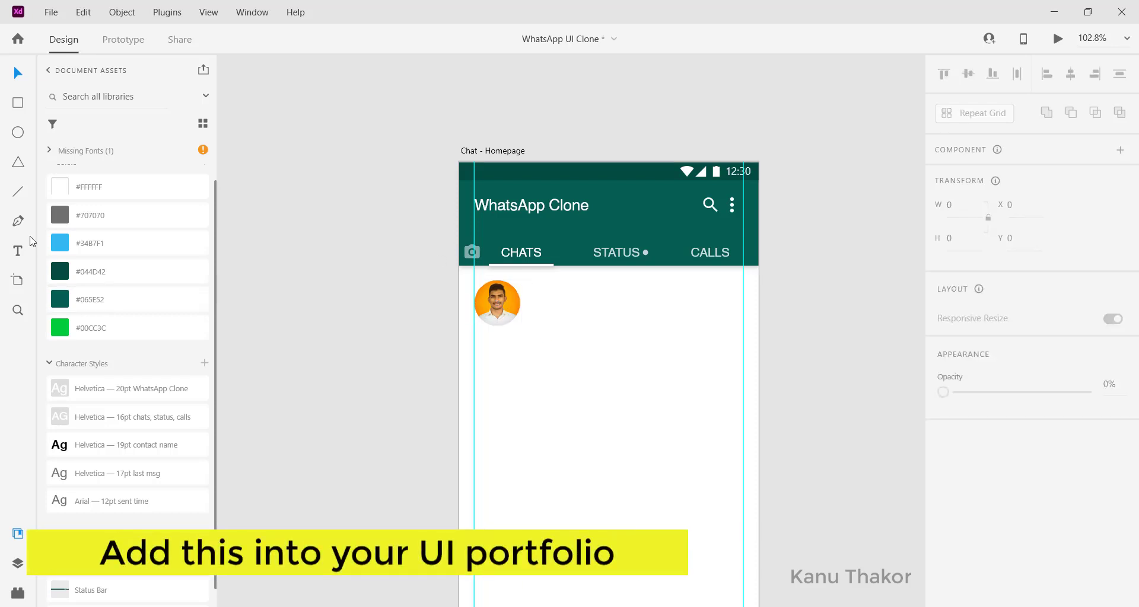
left_click(18, 252)
Step: Type the contact's name beside the photo and apply the bold 19pt contact name style
left_click(551, 294)
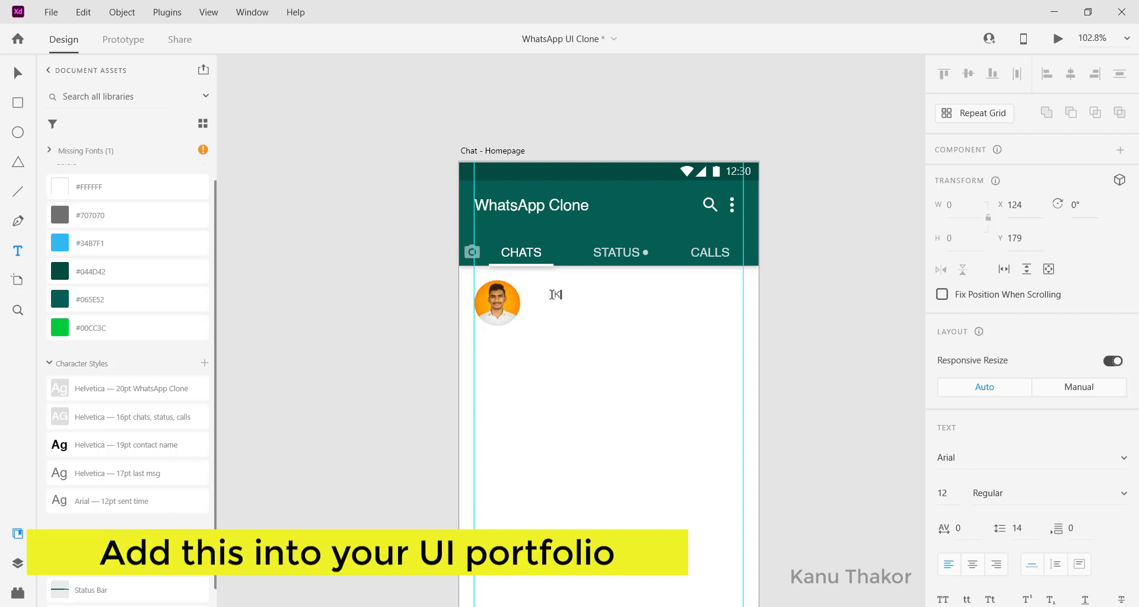
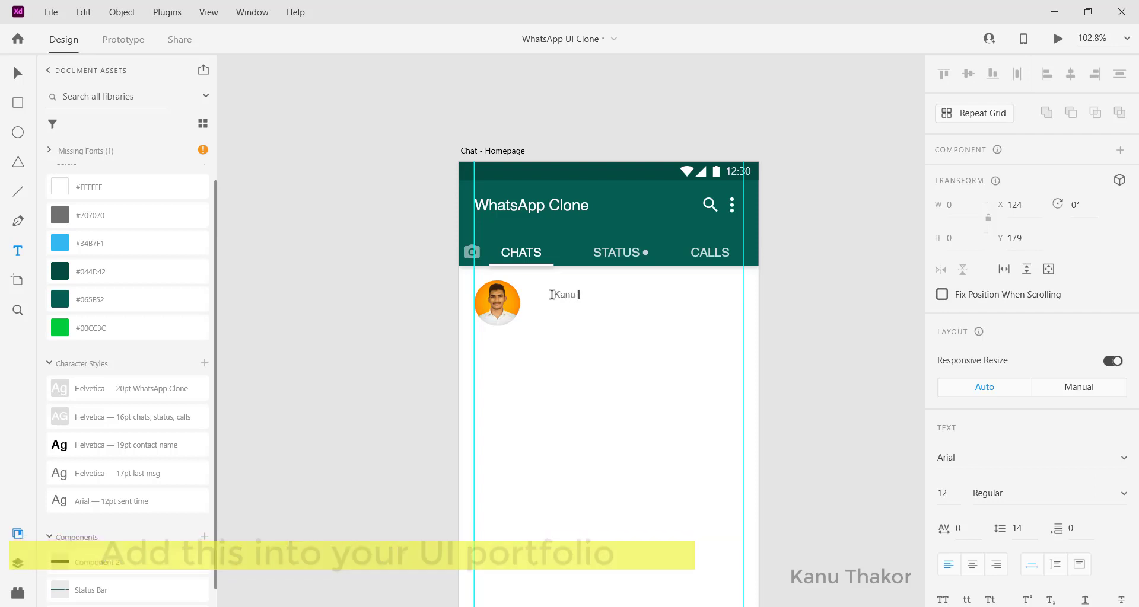
key("Escape")
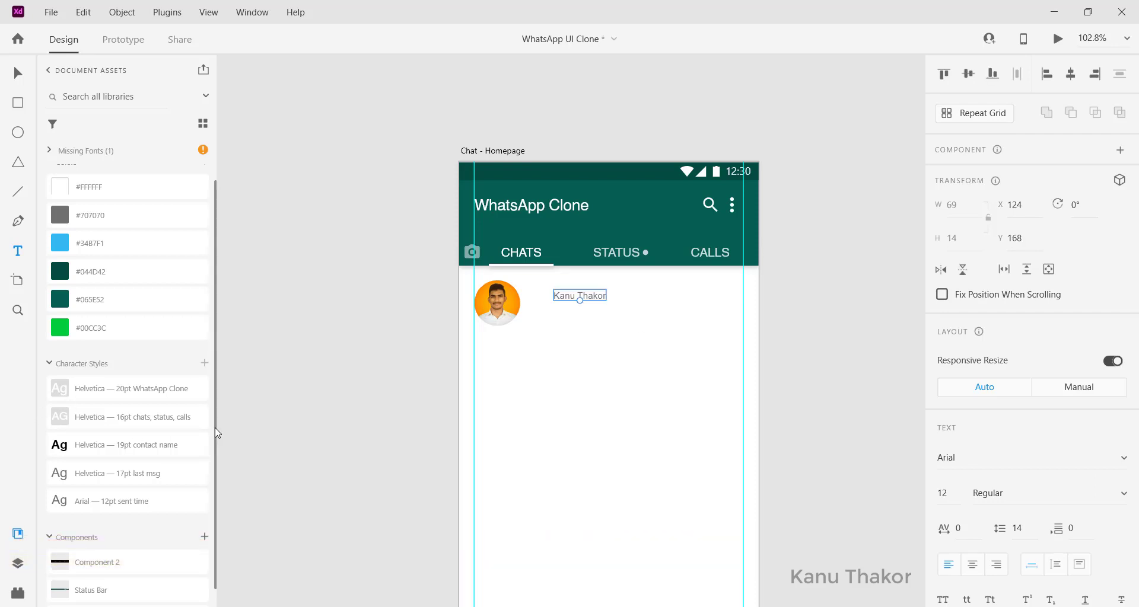
left_click(82, 451)
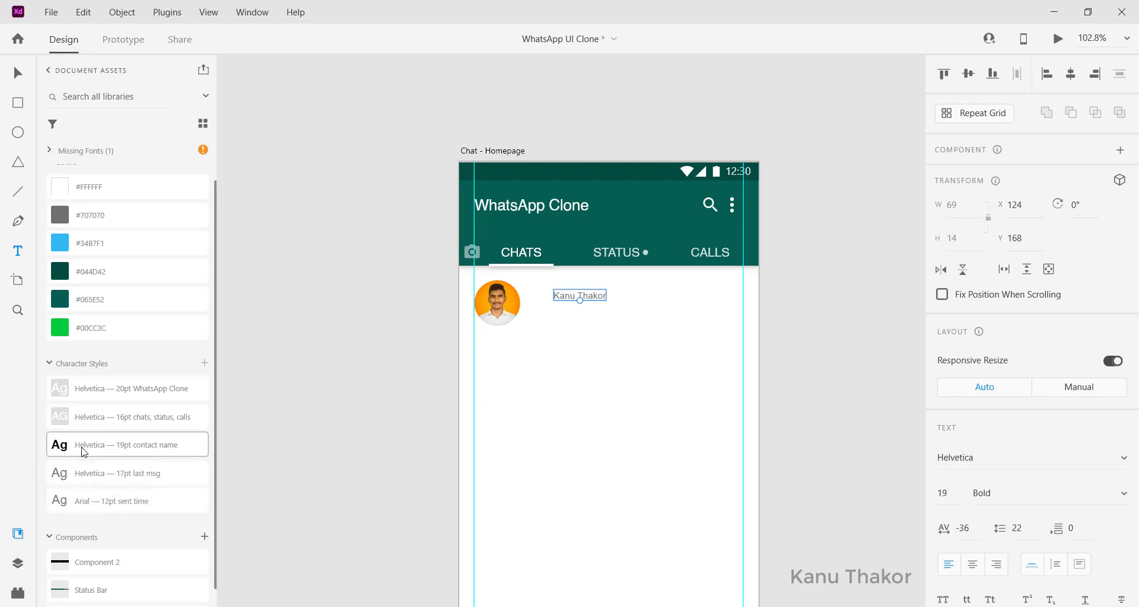
Step: Add a vertical guide at x 100 and align the contact name to it
left_click(15, 75)
left_click(585, 298)
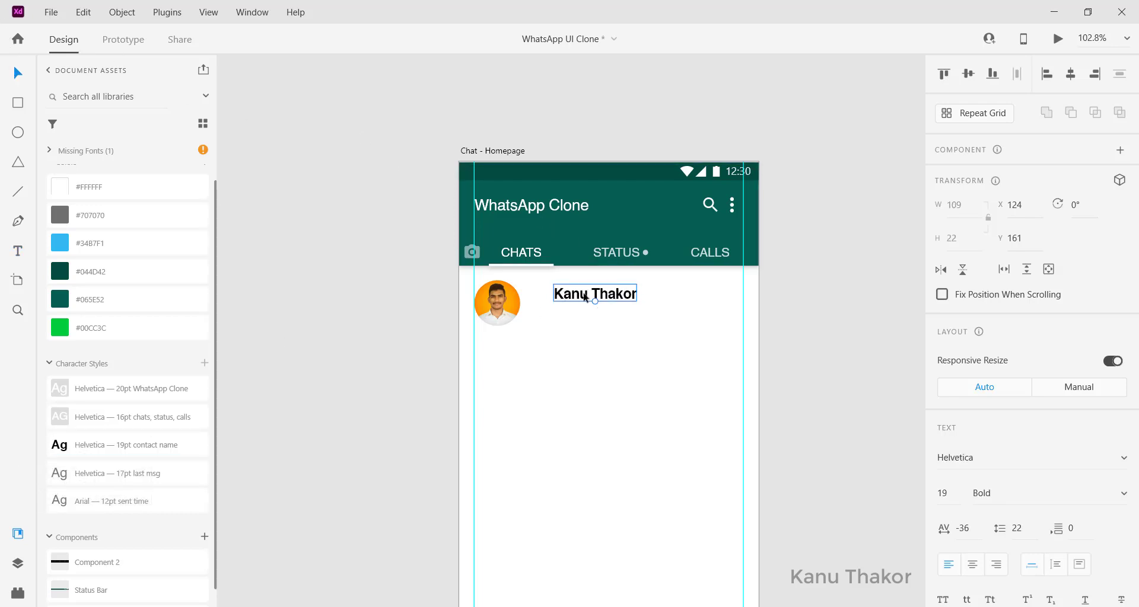
left_click_drag(585, 298, 572, 293)
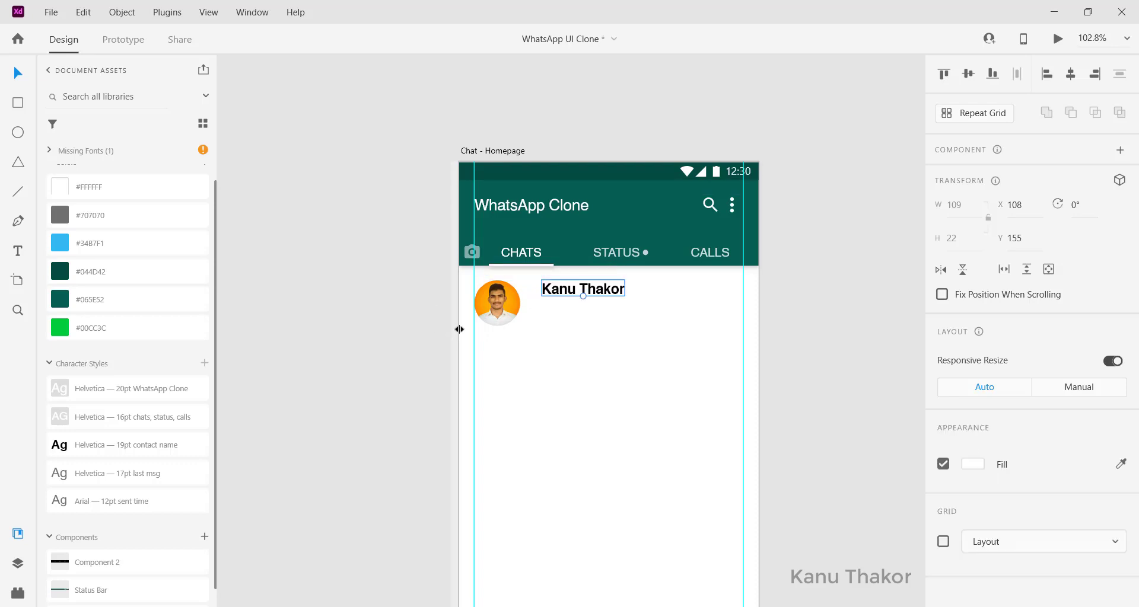
left_click_drag(459, 329, 535, 330)
left_click(580, 294)
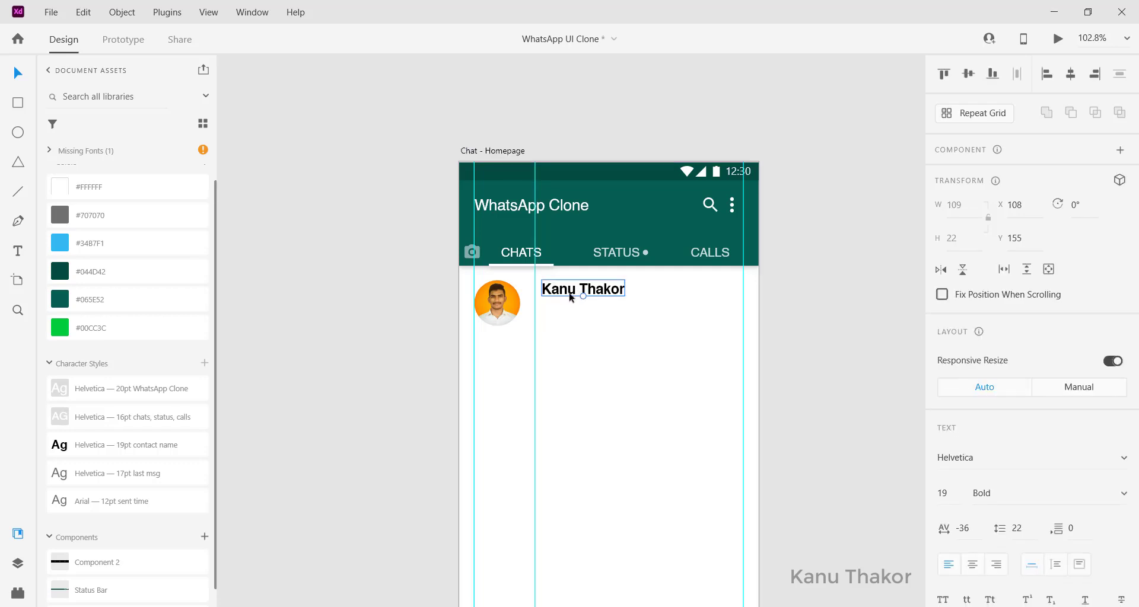
left_click_drag(571, 298, 566, 298)
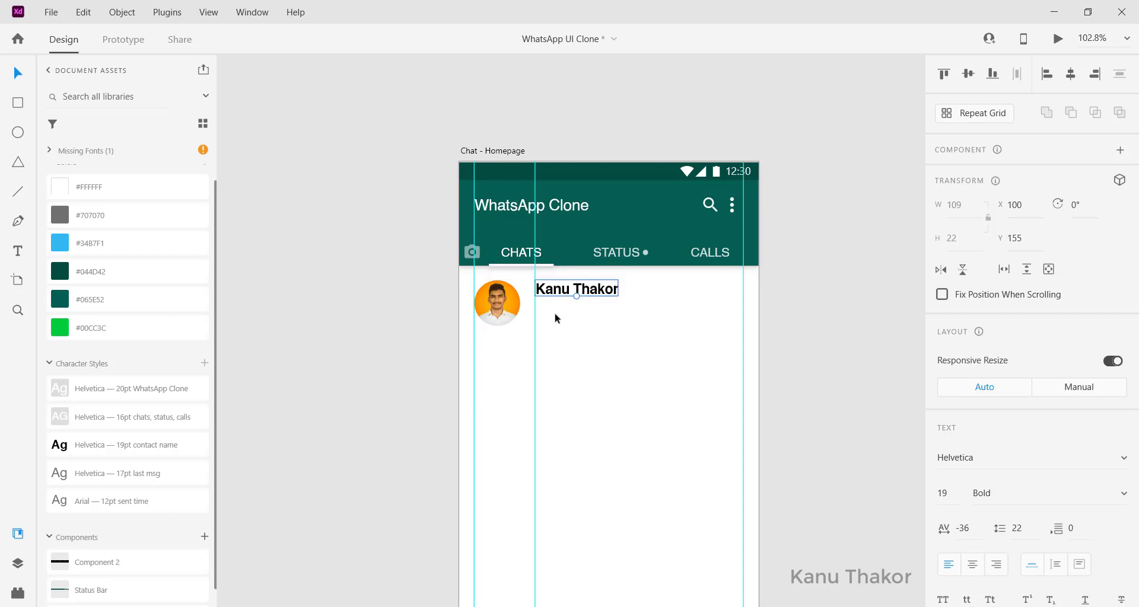
left_click(557, 320)
left_click(565, 295)
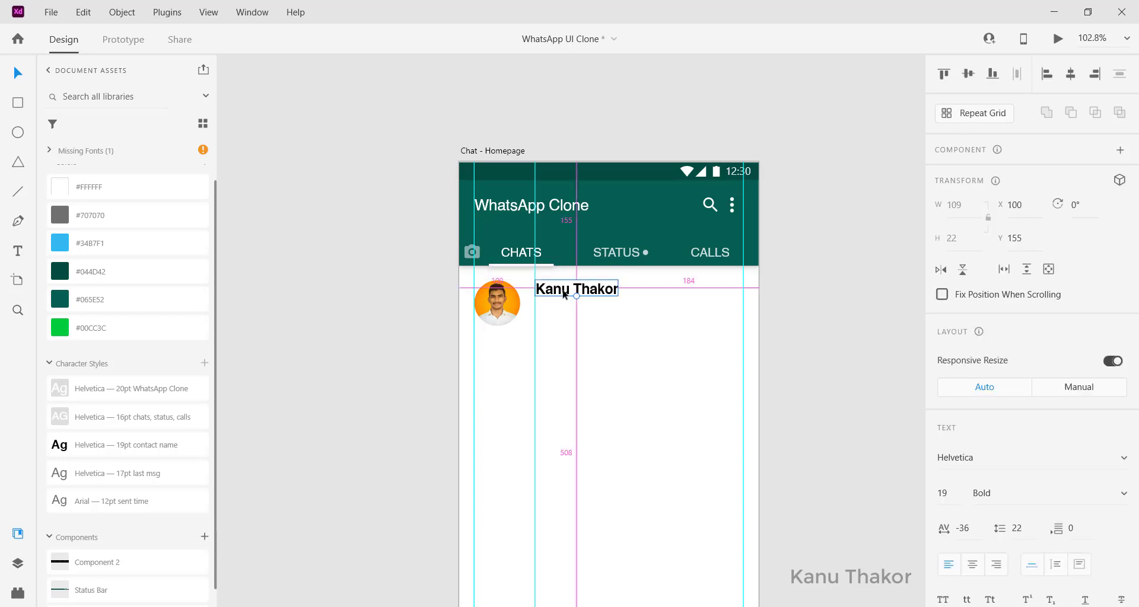
Step: Duplicate the name below itself, change it to 'Hello' and apply the 17pt last msg style
left_click_drag(565, 295, 564, 317)
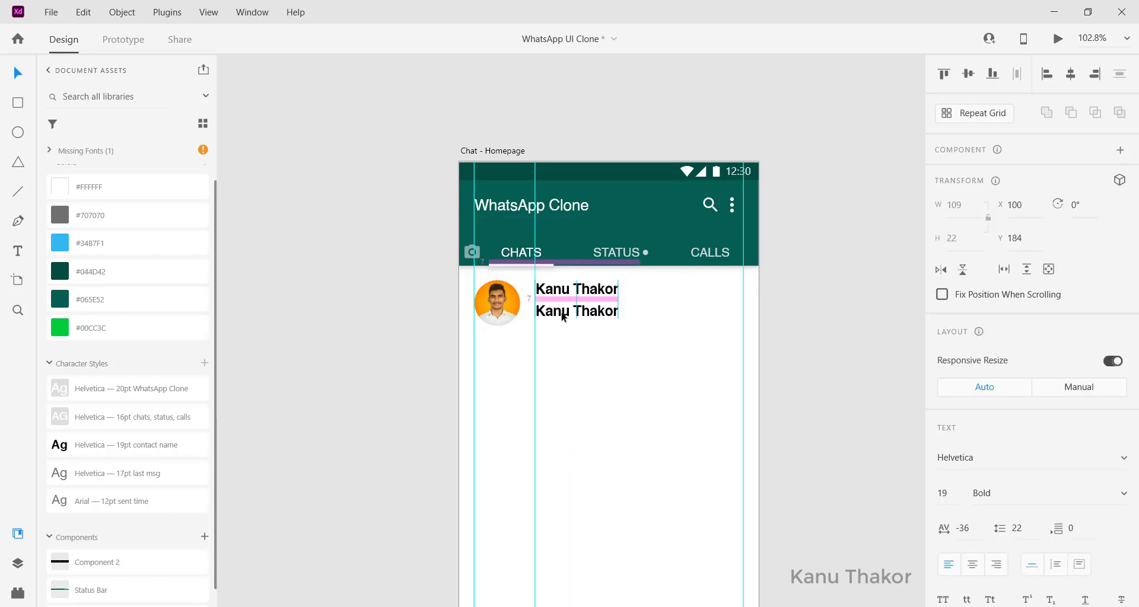
double_click(562, 316)
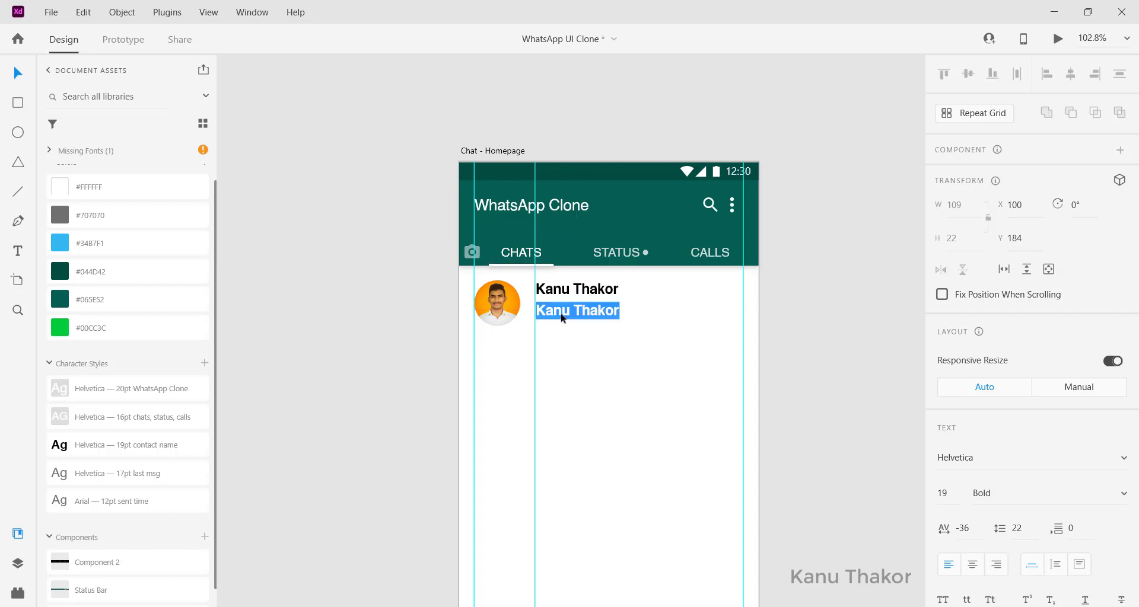
type("Hello")
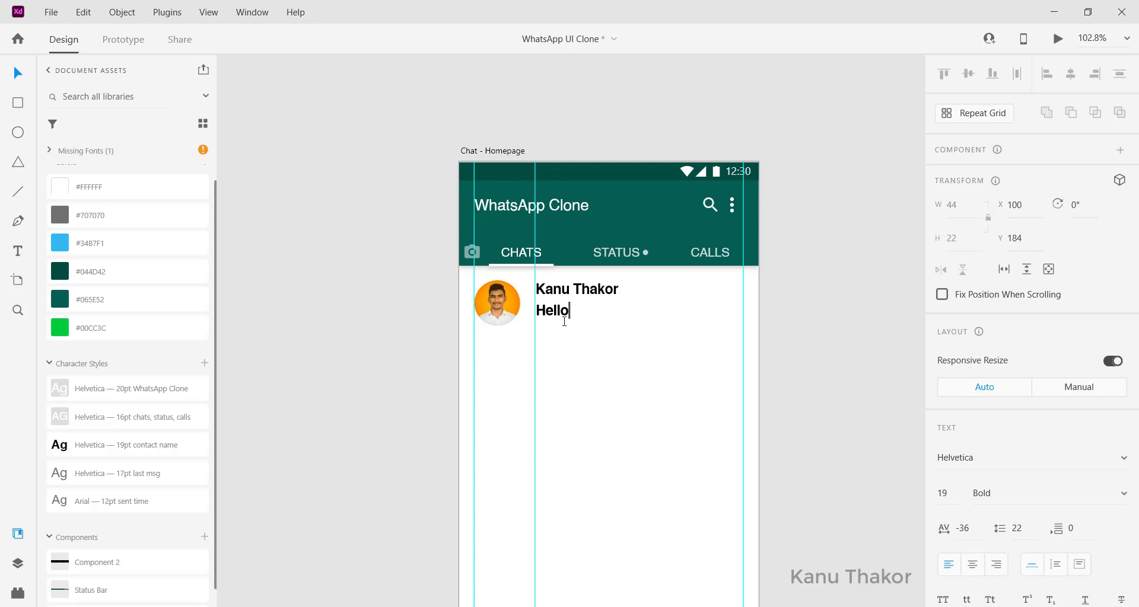
key("Escape")
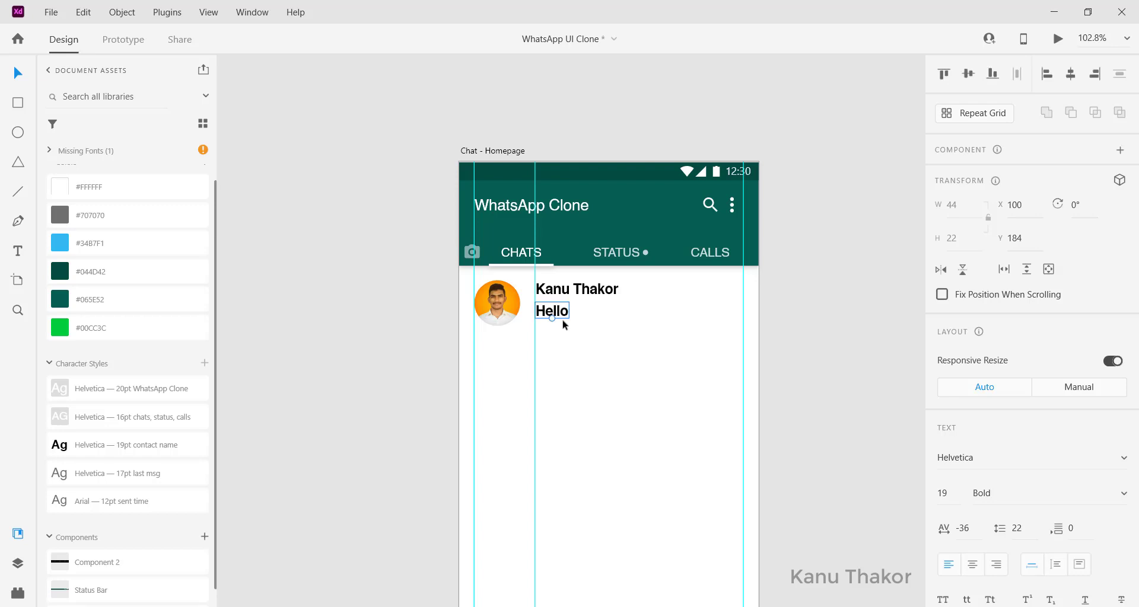
left_click(128, 476)
left_click_drag(558, 312, 567, 313)
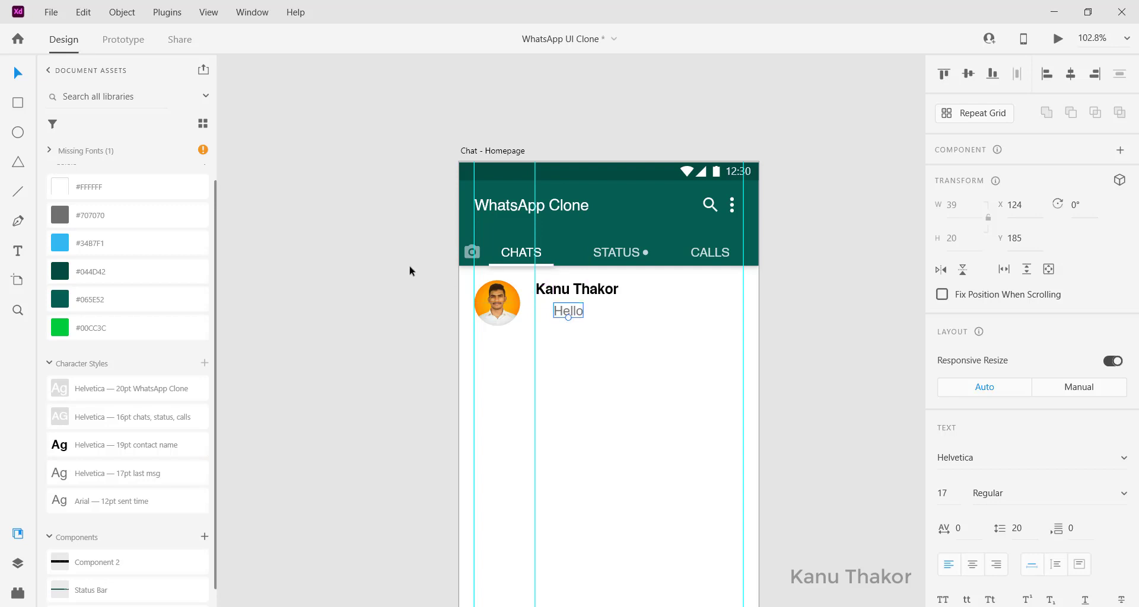
scroll(409, 265, "left", 5)
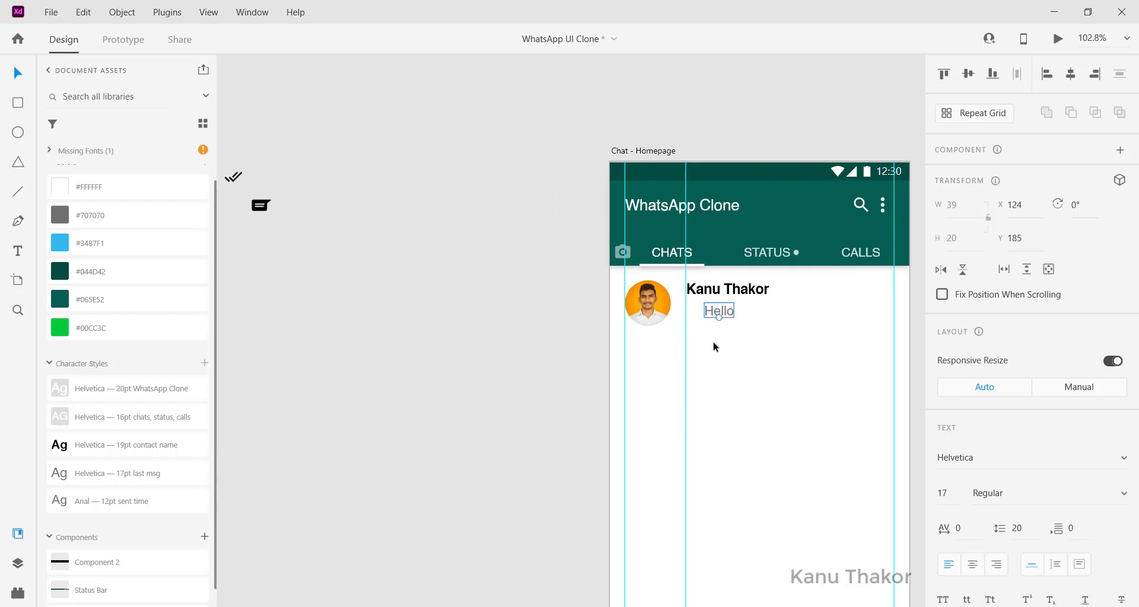
Step: Place the spare double-check icon before Hello and colour it #34B7F1
left_click(235, 178)
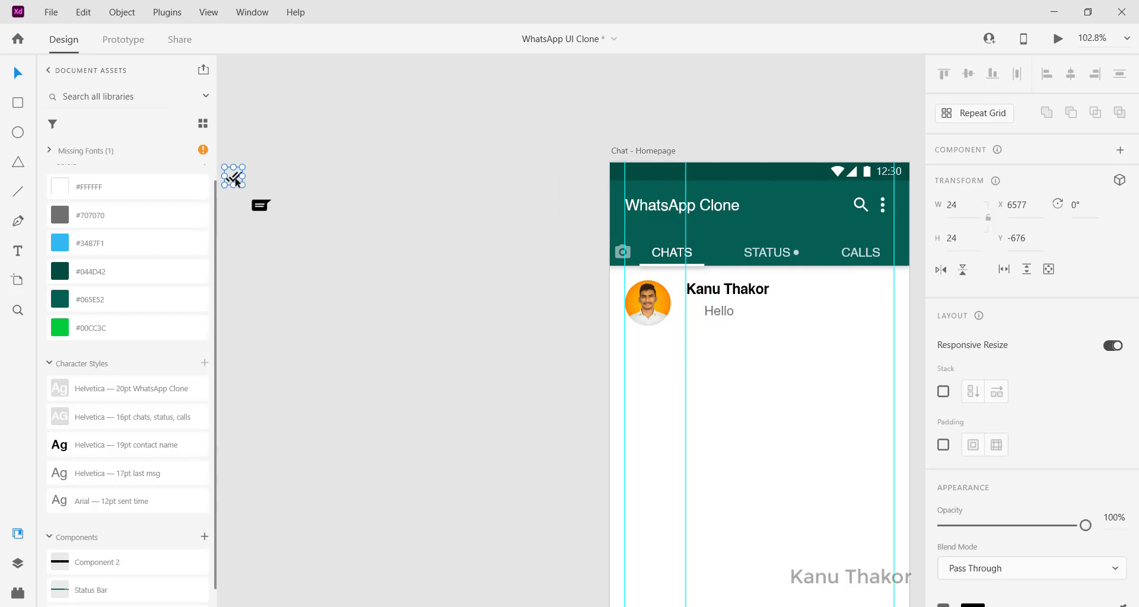
left_click_drag(236, 182, 697, 316)
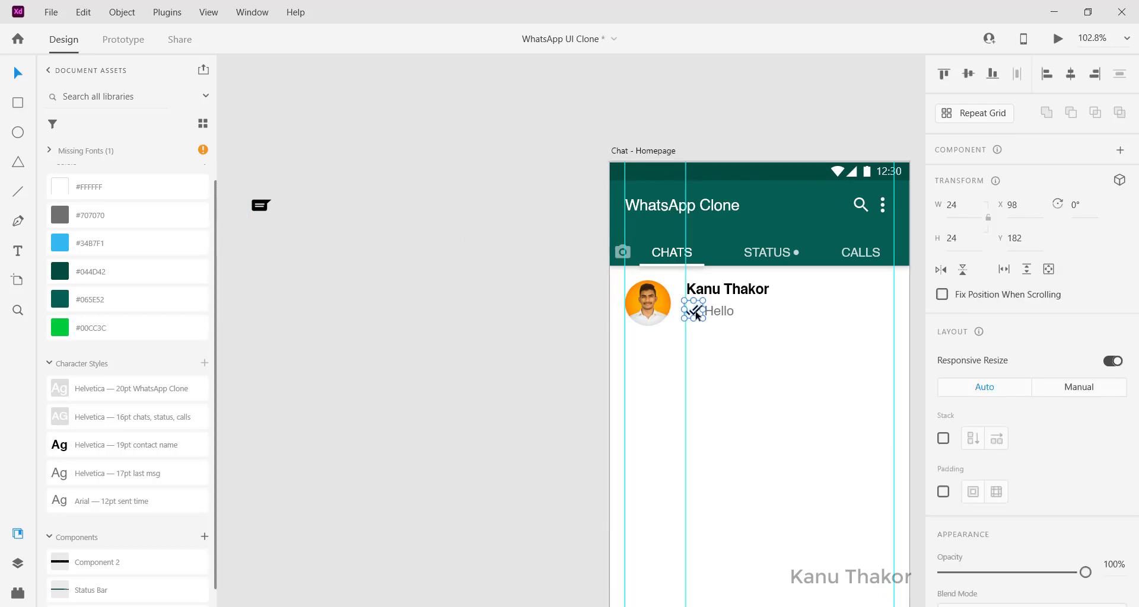
scroll(697, 317, "up", 3)
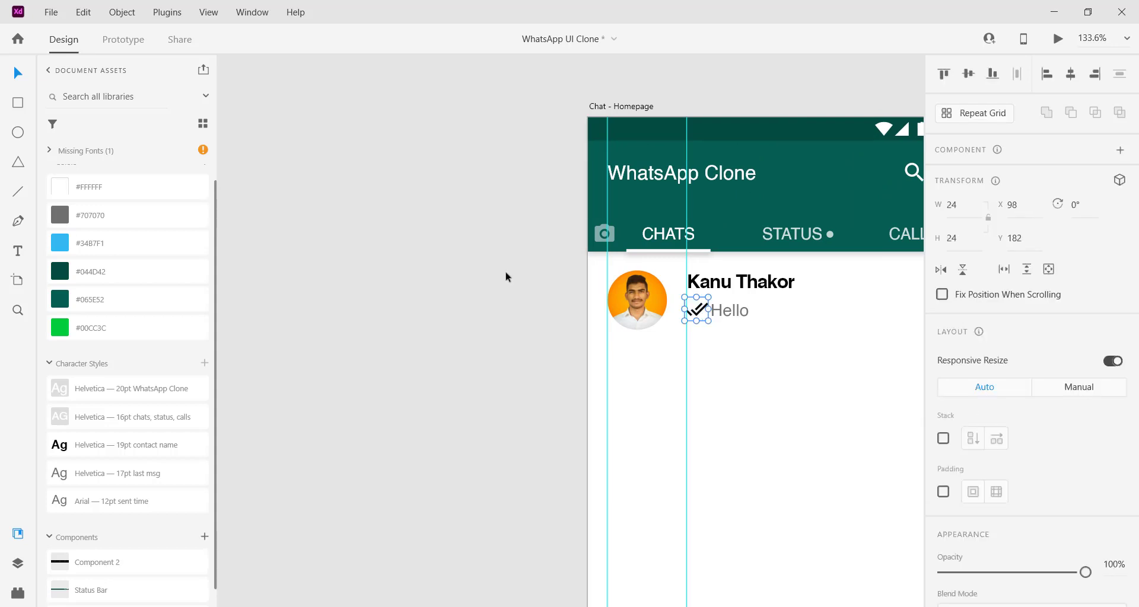
left_click(77, 242)
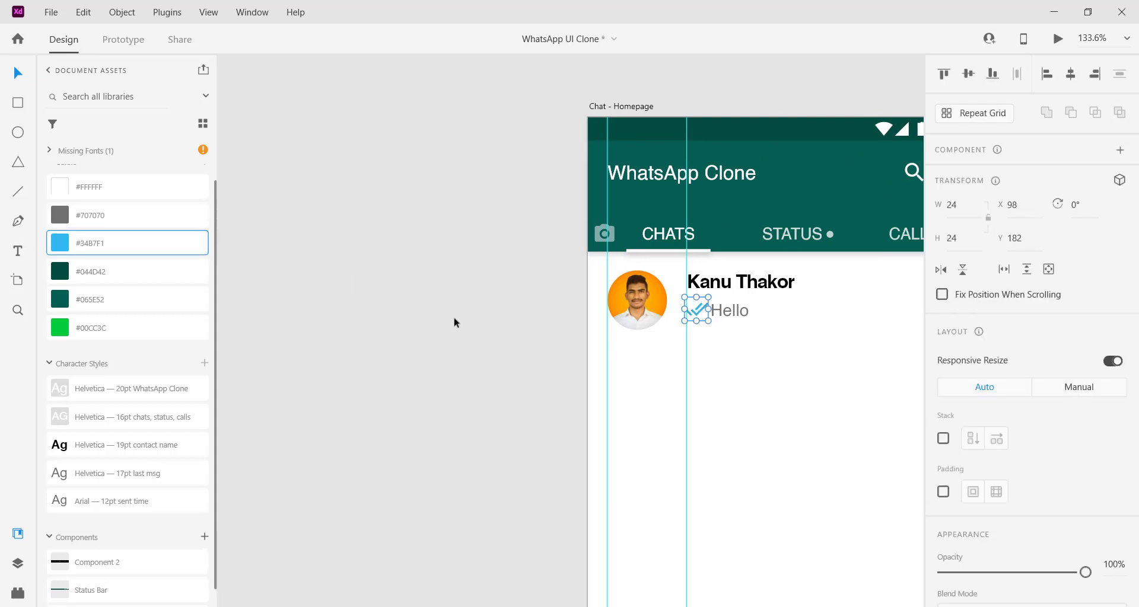
Step: Nudge the double-check icon into line beside Hello and show the layout guides
scroll(454, 317, "right", 3)
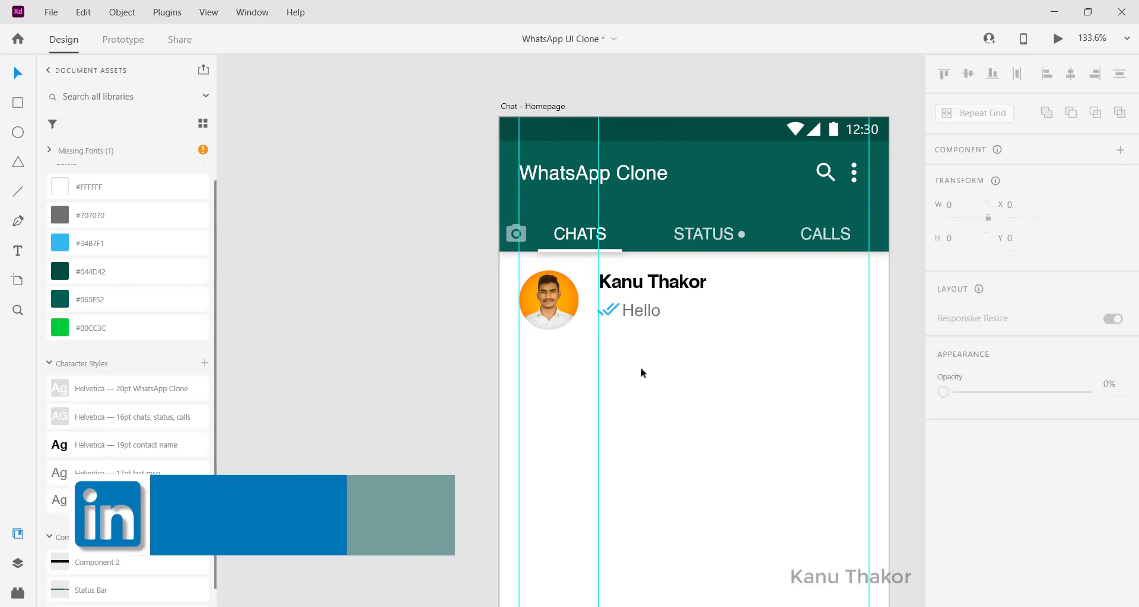
left_click(627, 311)
left_click(607, 310)
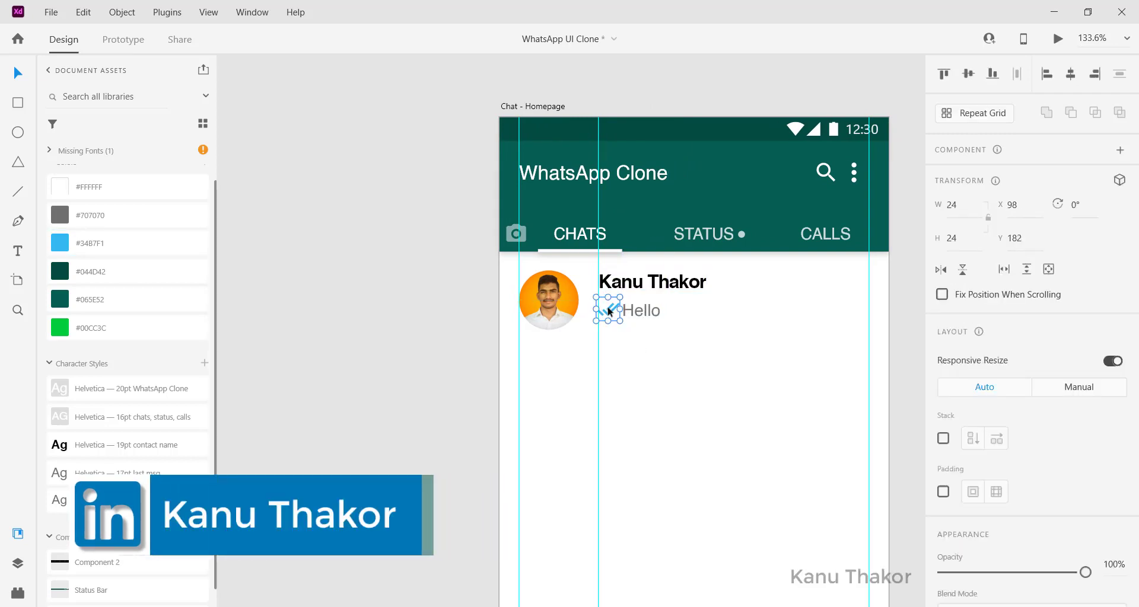
left_click_drag(612, 309, 614, 309)
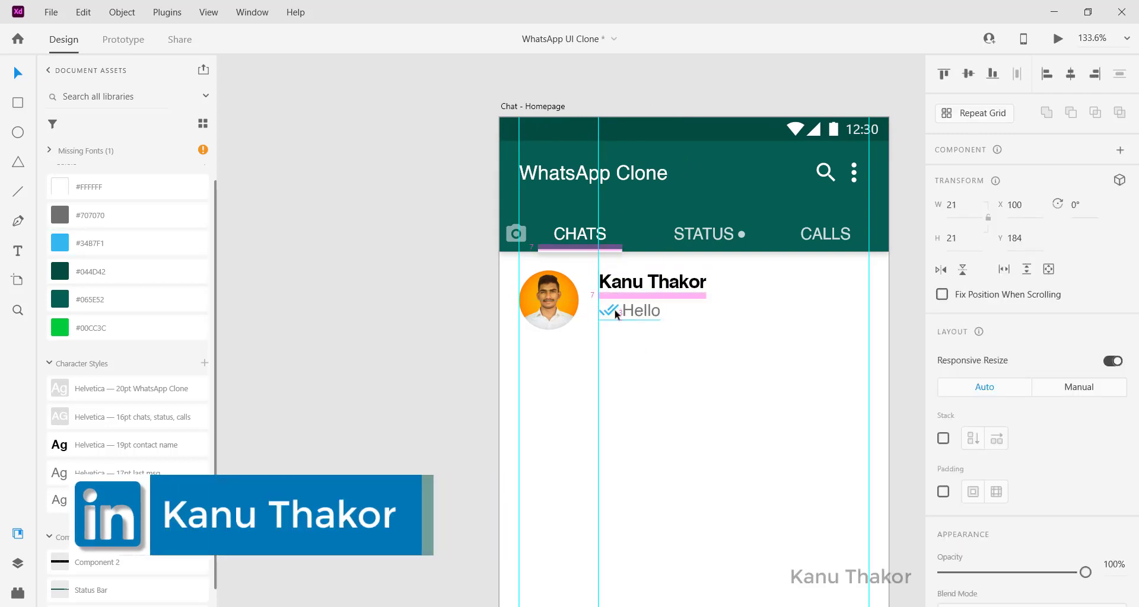
left_click(625, 311, "shift")
key("Escape")
scroll(608, 310, "right", 1)
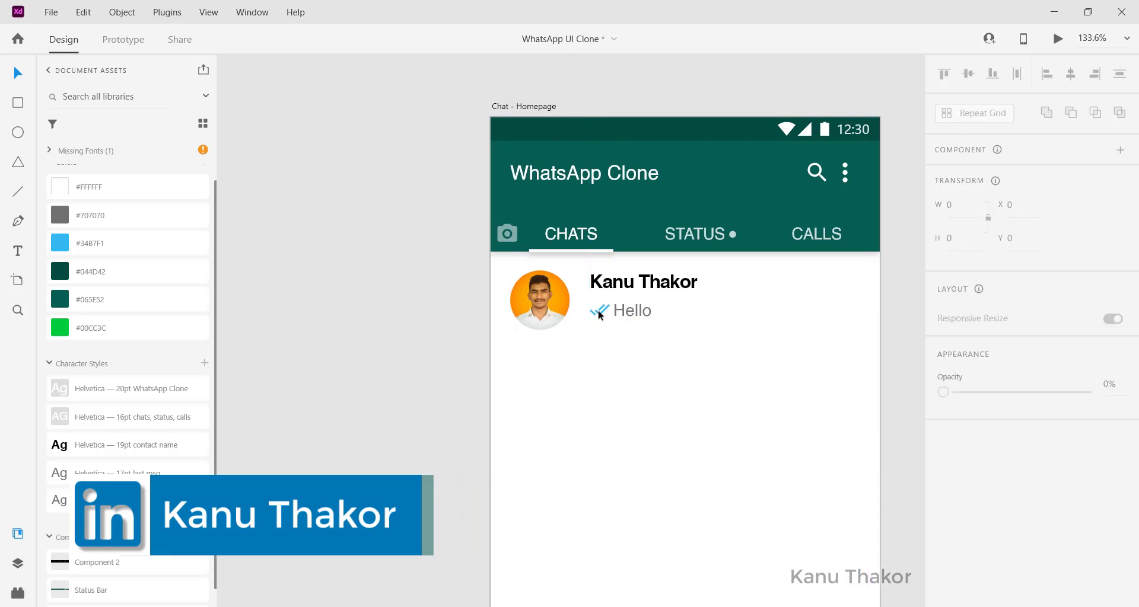
scroll(599, 315, "right", 1)
left_click(579, 310)
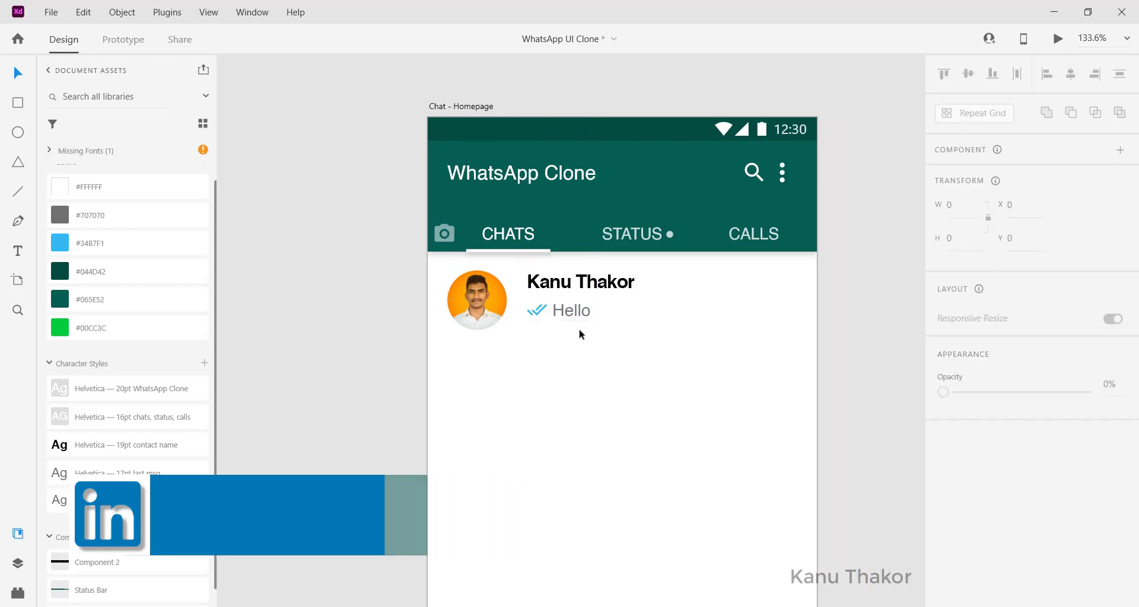
scroll(578, 328, "right", 1)
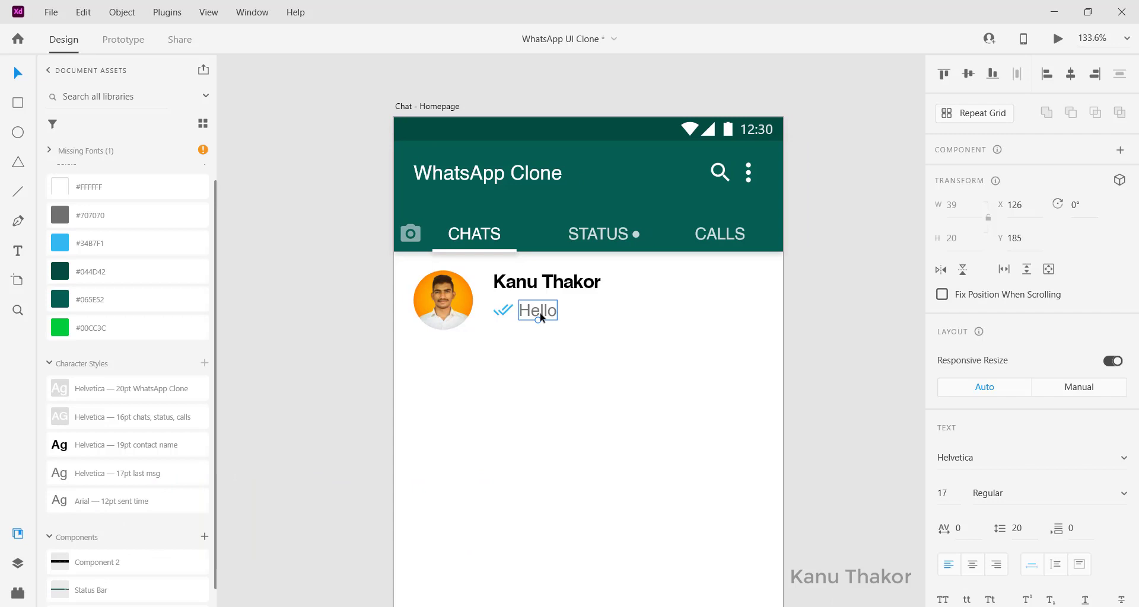
key("ctrl+semicolon")
Step: Copy Hello to the row's right edge as '11:00 AM' with 12pt sent time style, level with the name
left_click_drag(540, 318, 746, 297)
double_click(746, 297)
type("11")
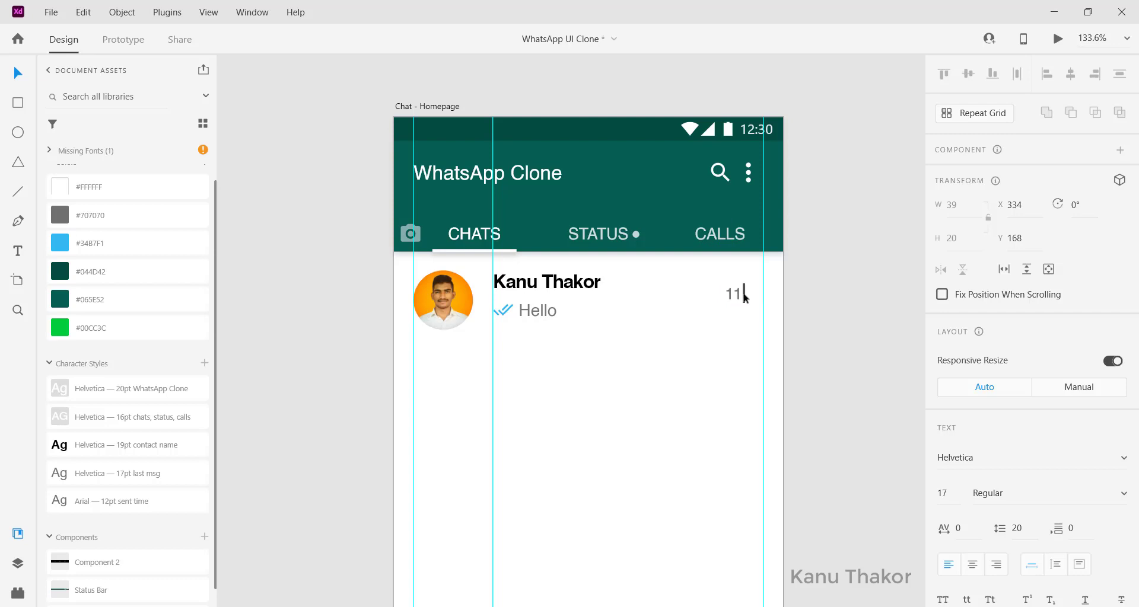
type(":00 AM")
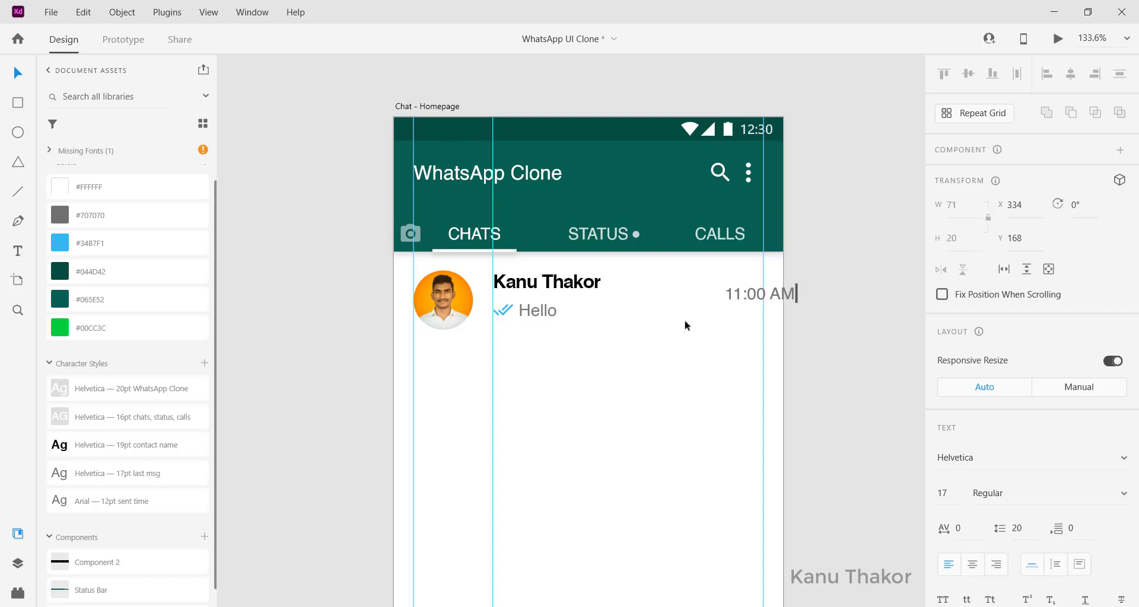
key("Escape")
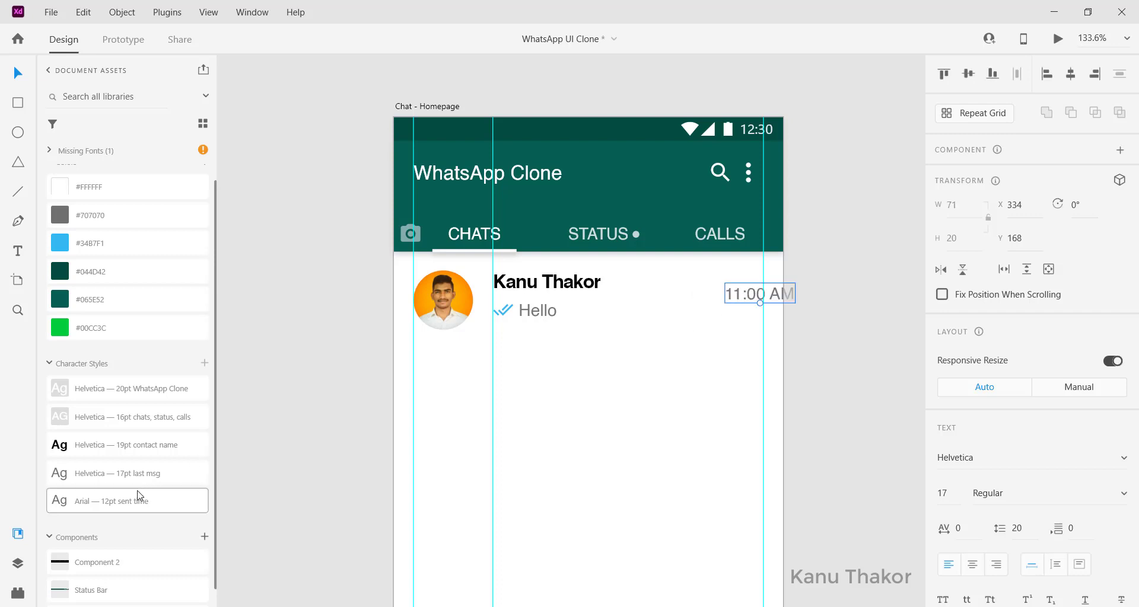
left_click(105, 504)
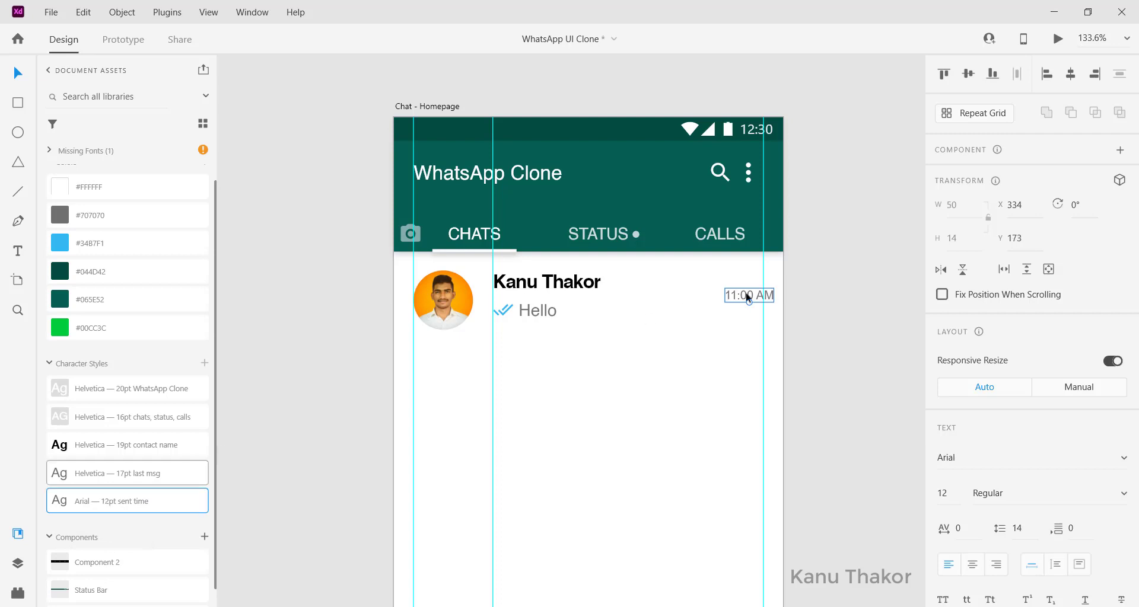
left_click_drag(750, 301, 741, 287)
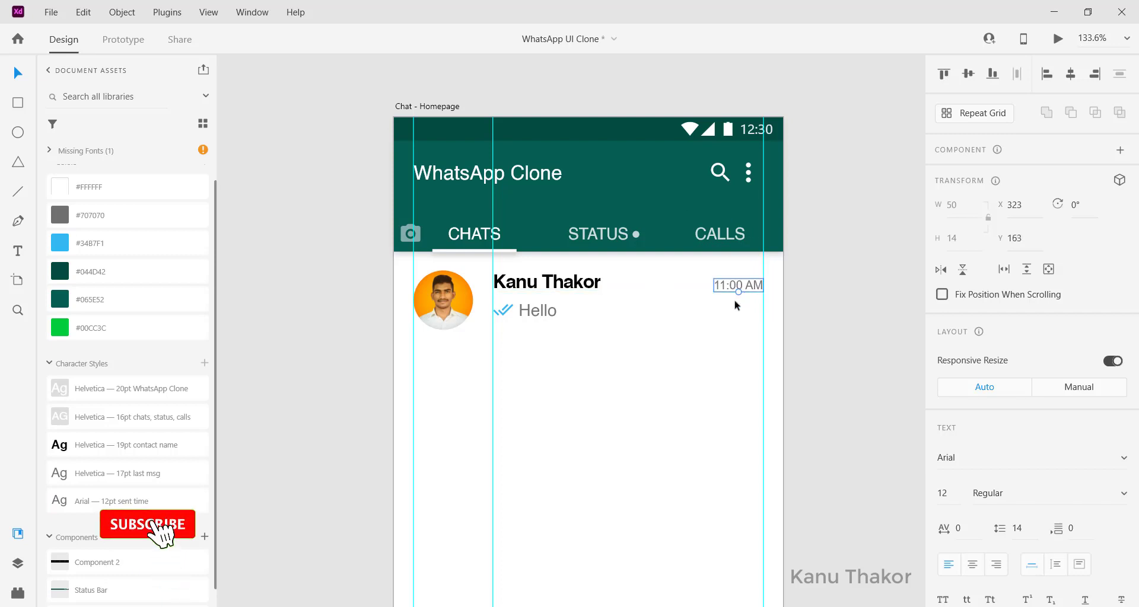
left_click(736, 301)
scroll(735, 302, "down", 3)
scroll(735, 306, "down", 1)
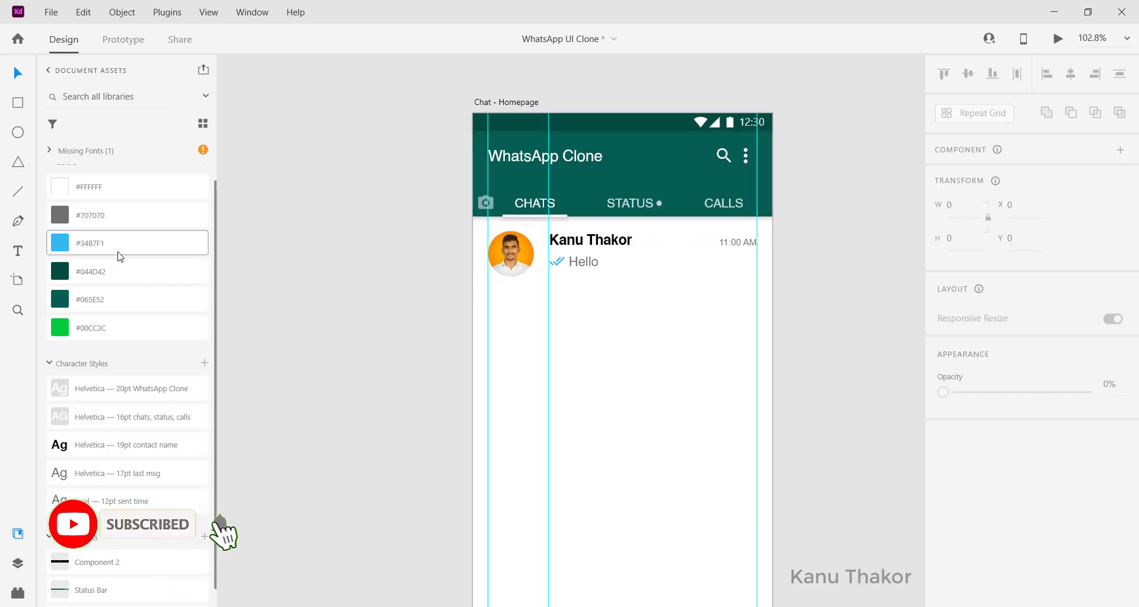
Step: Draw a divider line under the first chat row with 0.5 border and 50% opacity
left_click(18, 194)
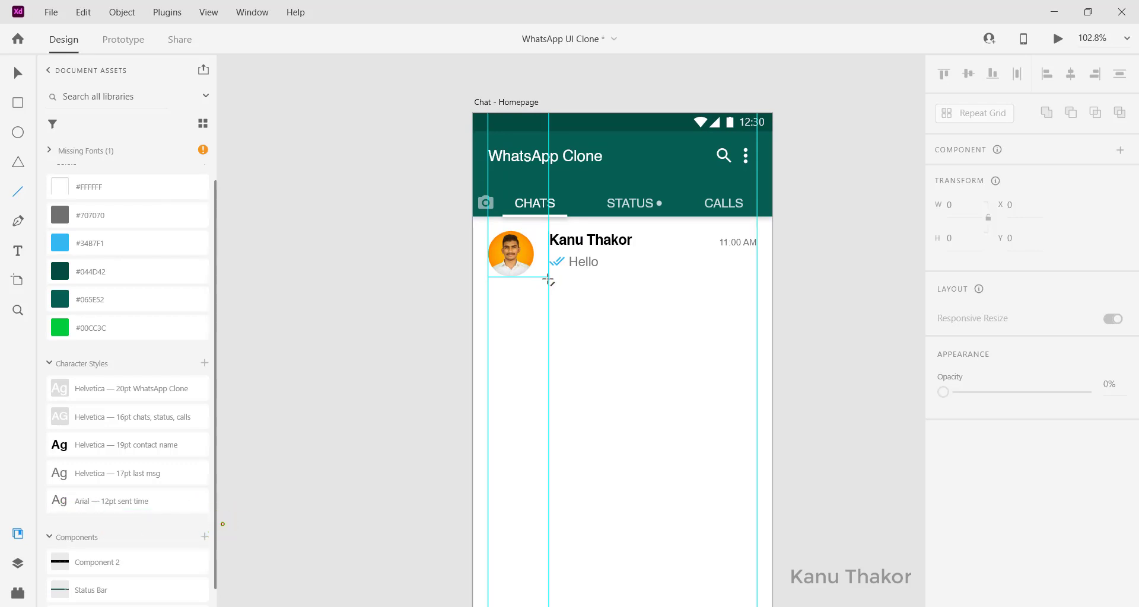
left_click_drag(549, 277, 763, 272)
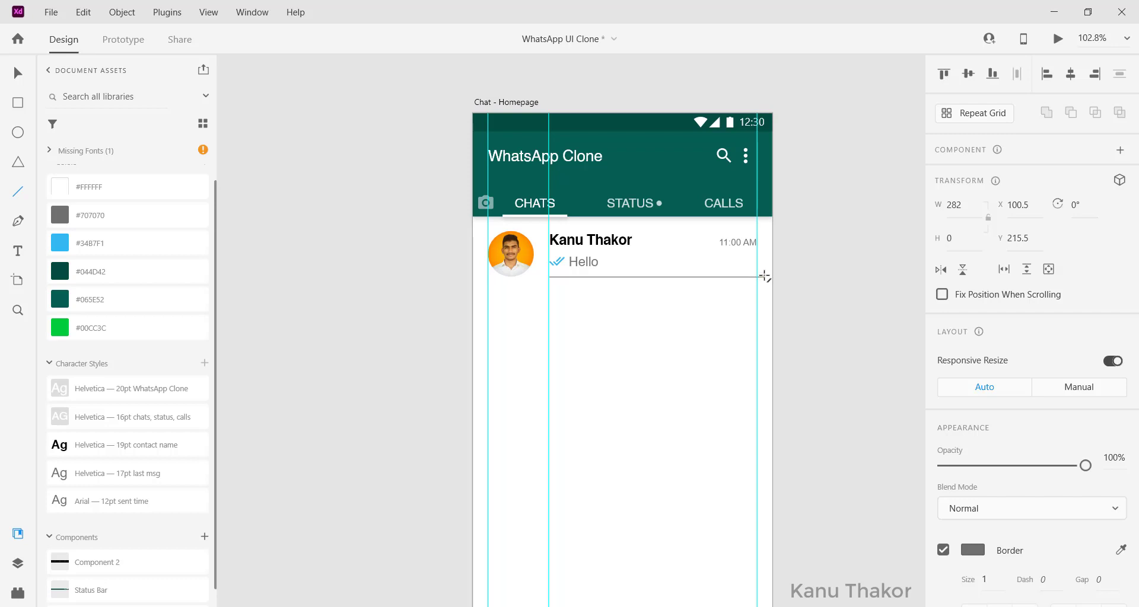
scroll(765, 276, "up", 2)
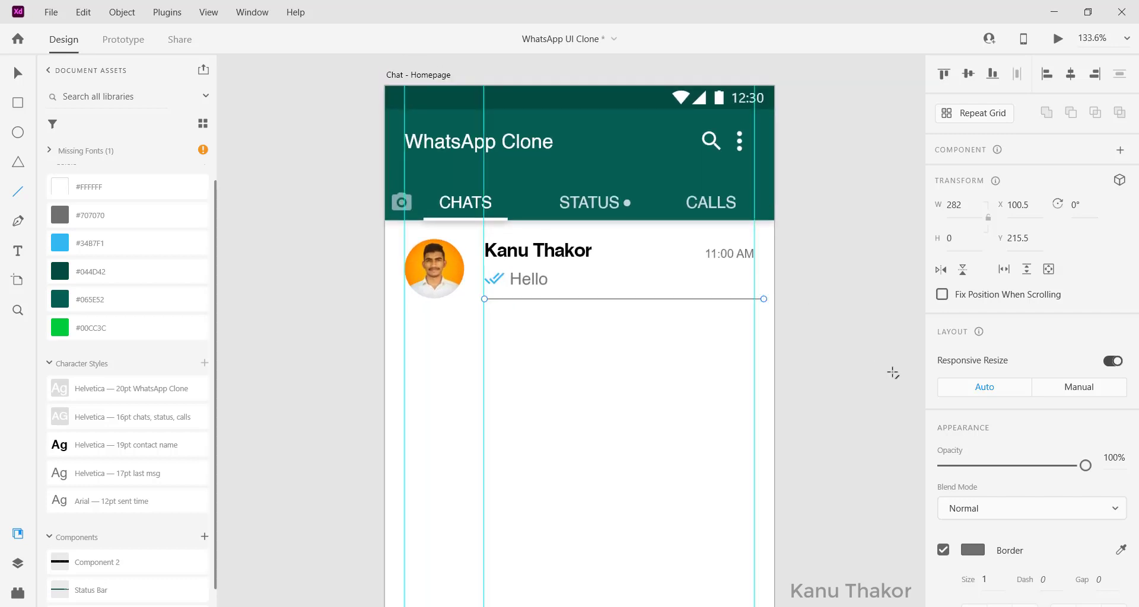
scroll(973, 356, "down", 4)
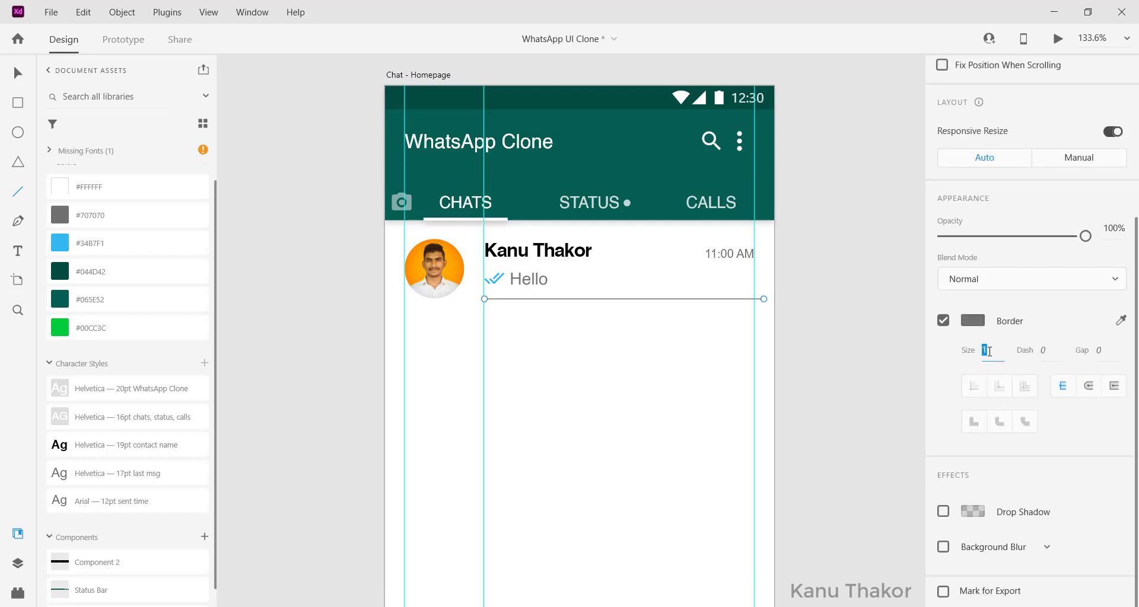
type(".5")
key("Return")
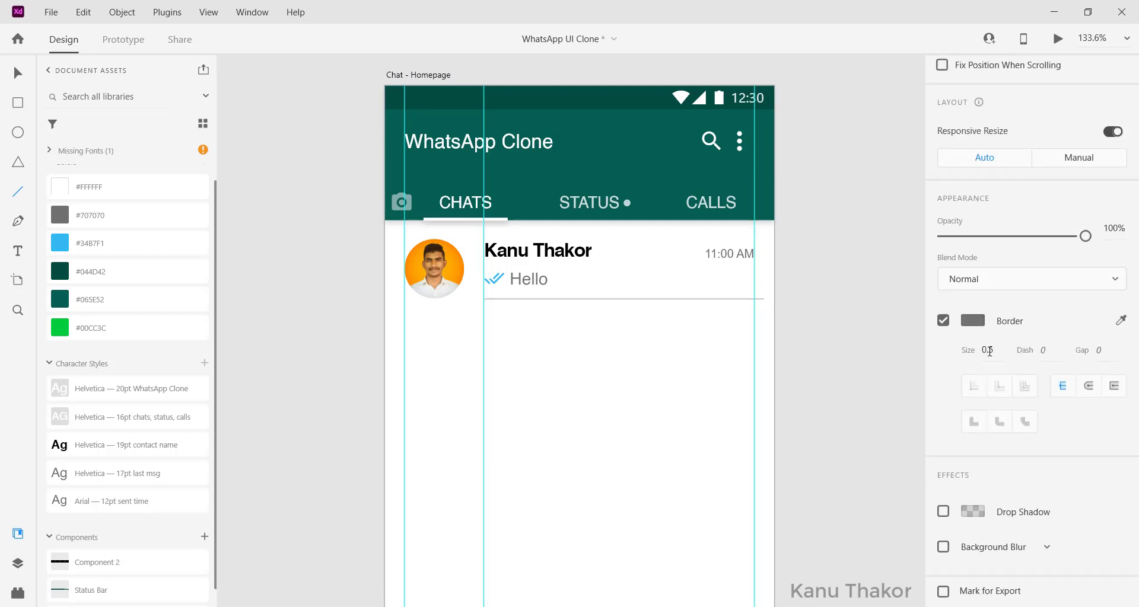
scroll(964, 295, "up", 4)
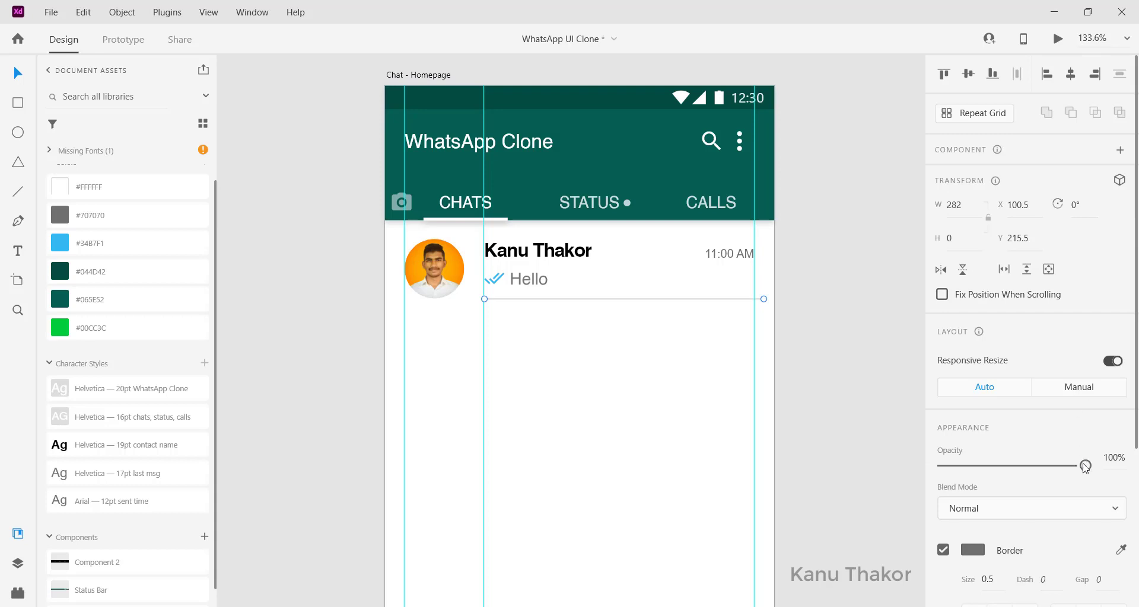
left_click(1112, 456)
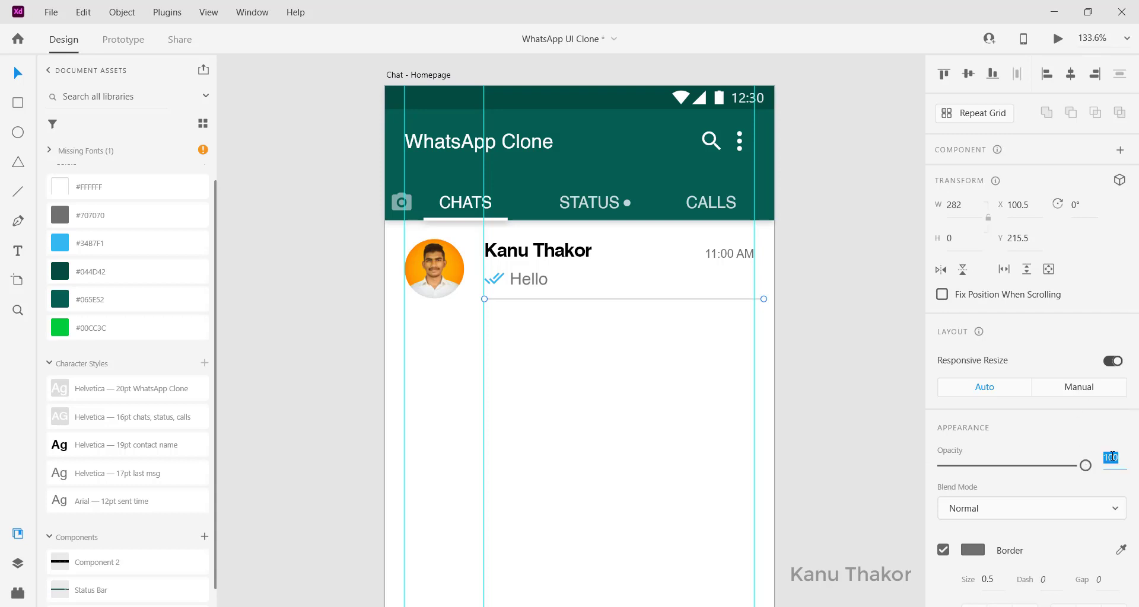
type("5")
key("Return")
Step: Pull a horizontal guide to the divider and snap the line onto it
left_click_drag(598, 299, 597, 301)
left_click_drag(519, 77, 500, 298)
key("Up")
key("Up")
key("Up")
left_click(778, 292)
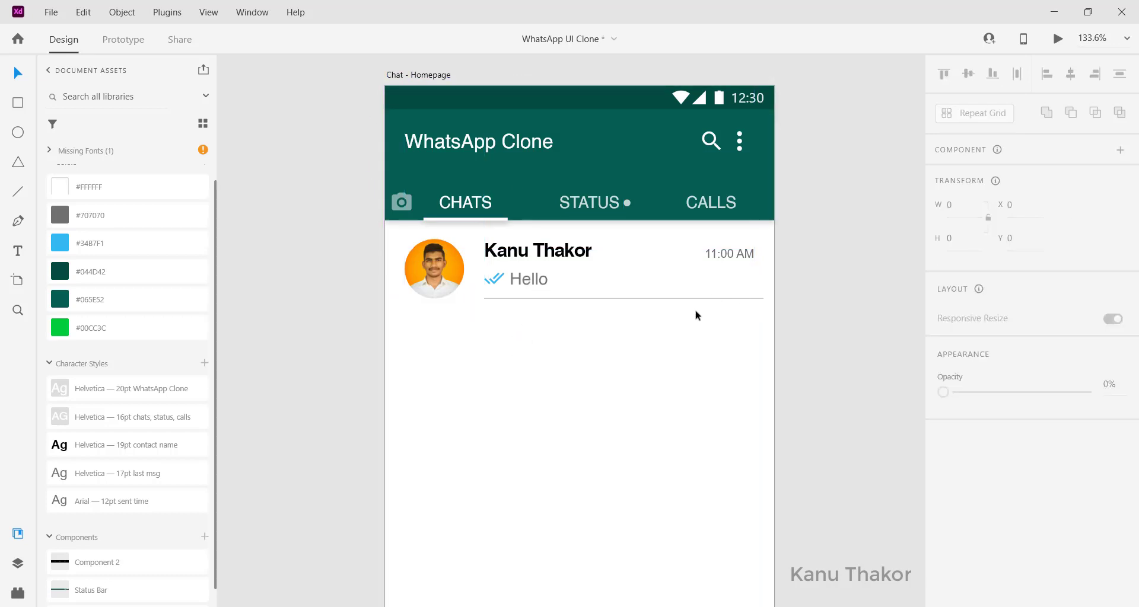
scroll(697, 315, "left", 1)
scroll(697, 314, "down", 2)
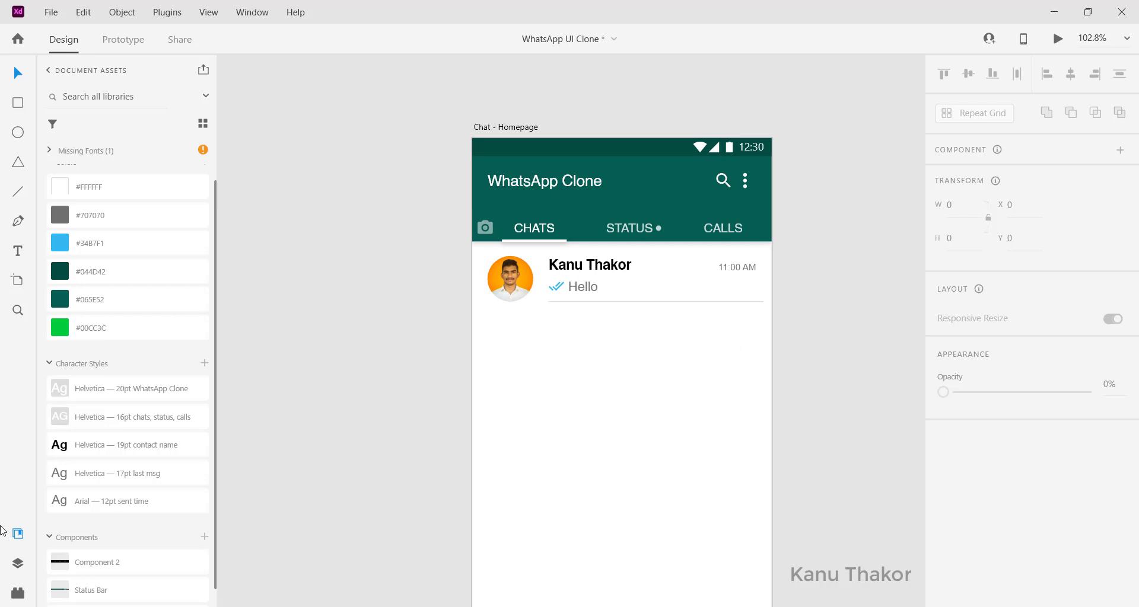
Step: Group the first chat row's elements, name the group 'contact', and make it a repeat grid
left_click(25, 561)
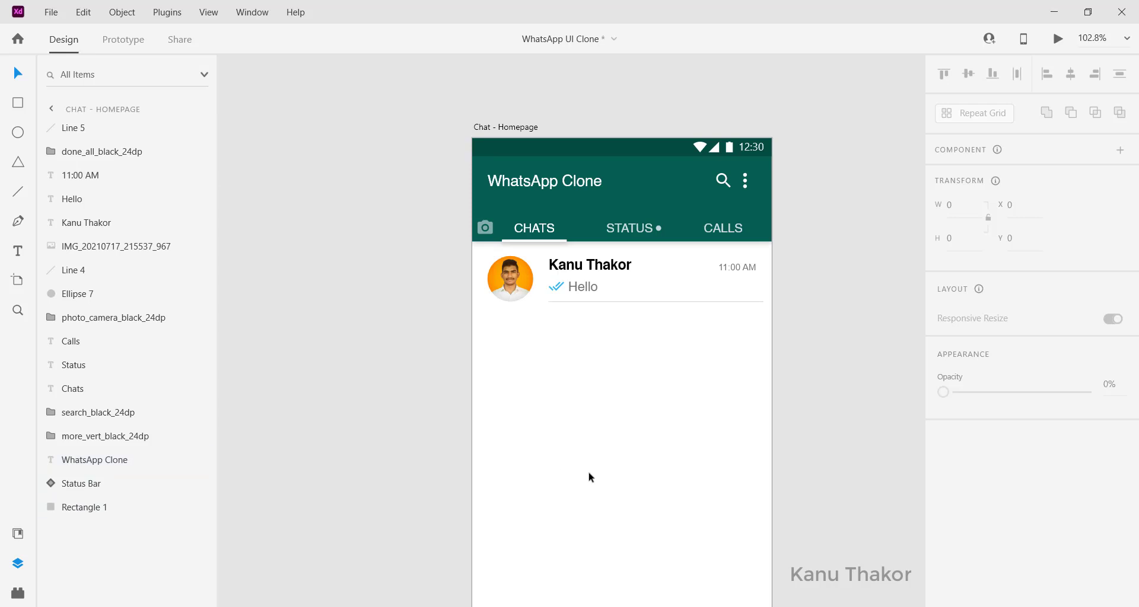
scroll(525, 428, "down", 1)
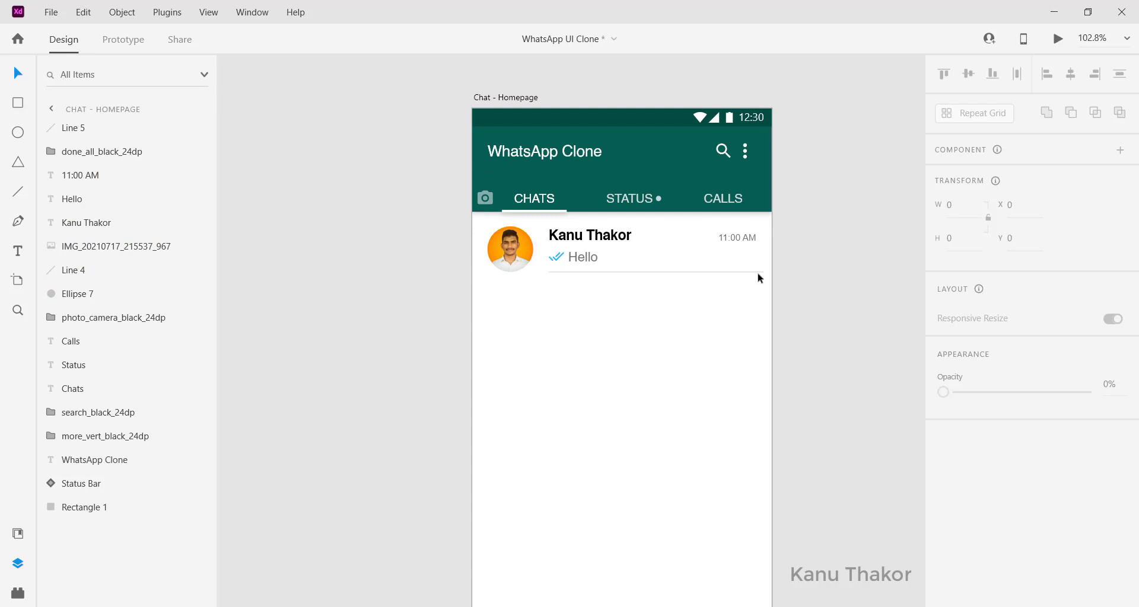
left_click_drag(748, 318, 511, 235)
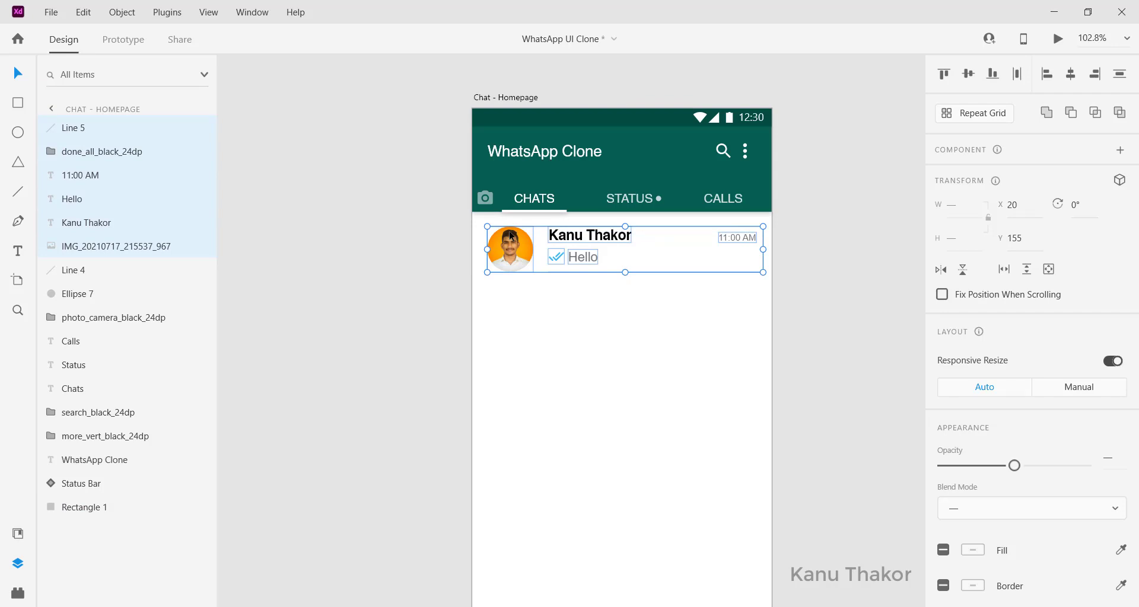
key("ctrl+g")
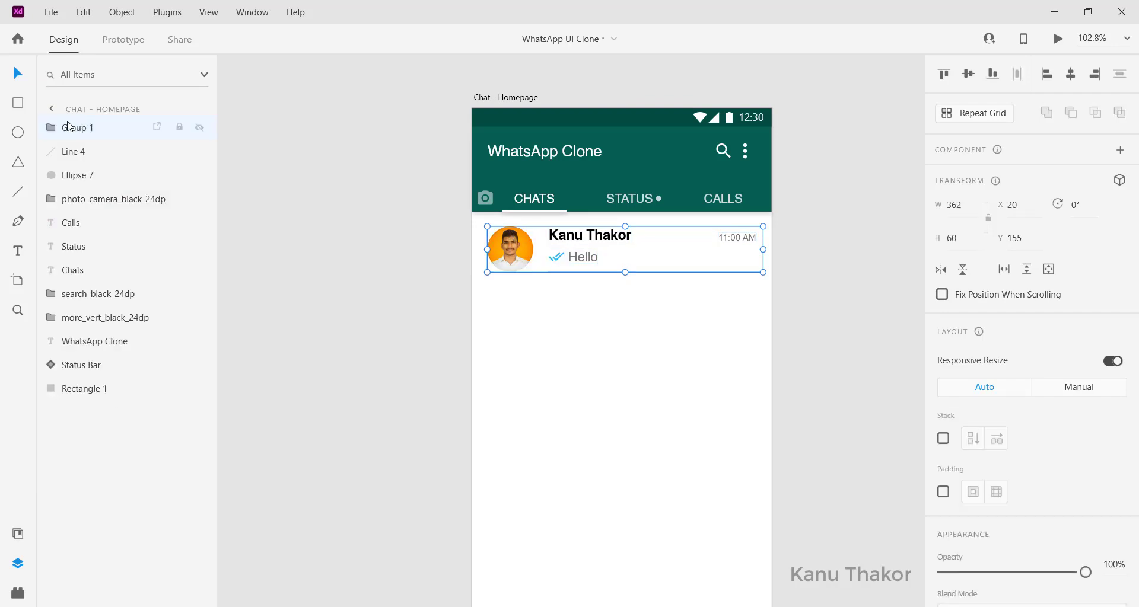
double_click(71, 129)
type("contact")
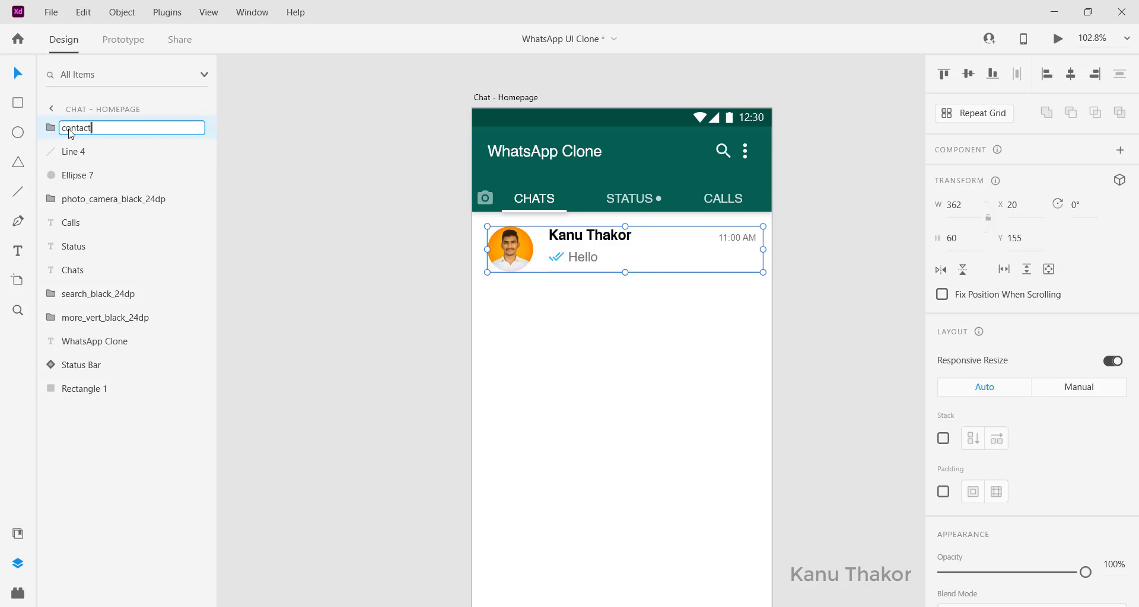
key("Return")
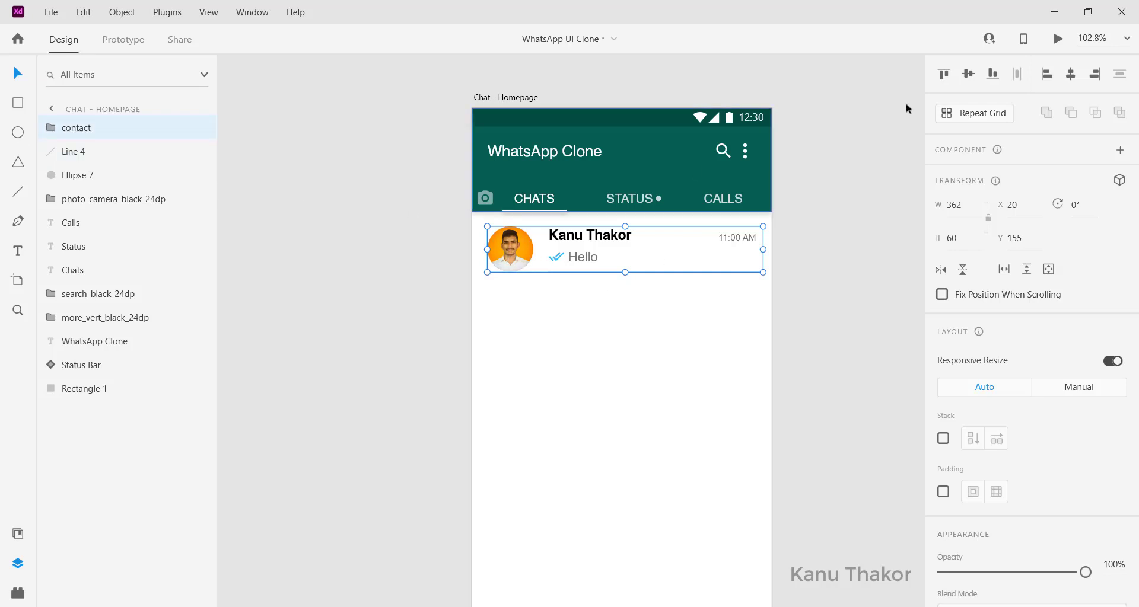
left_click(949, 119)
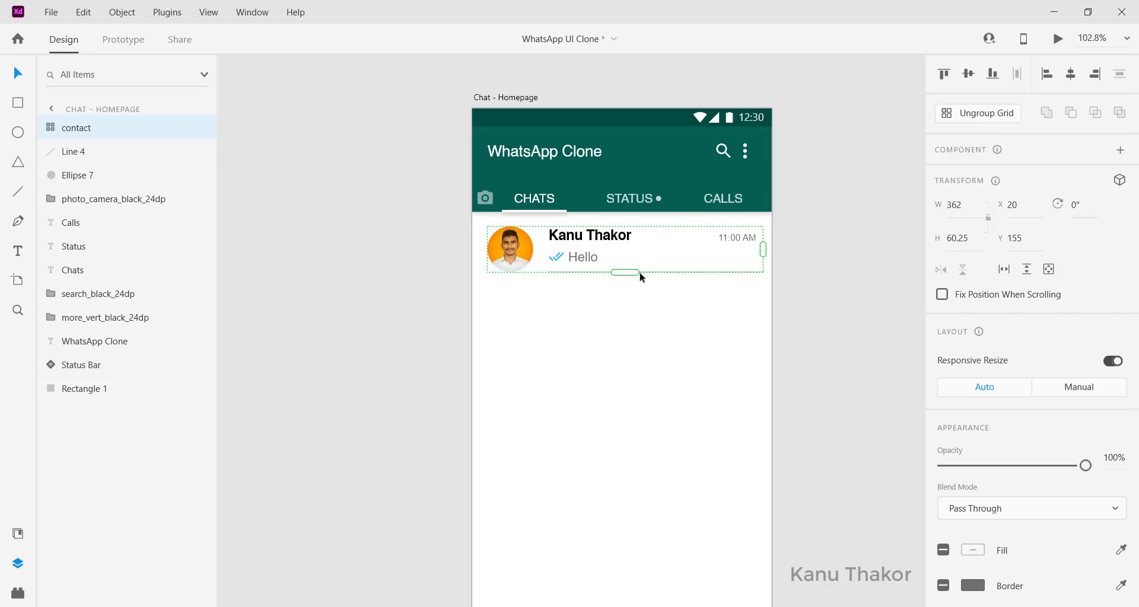
Step: Stretch the contact-row repeat grid past the artboard bottom and tighten the row gap to 15
left_click_drag(625, 272, 624, 590)
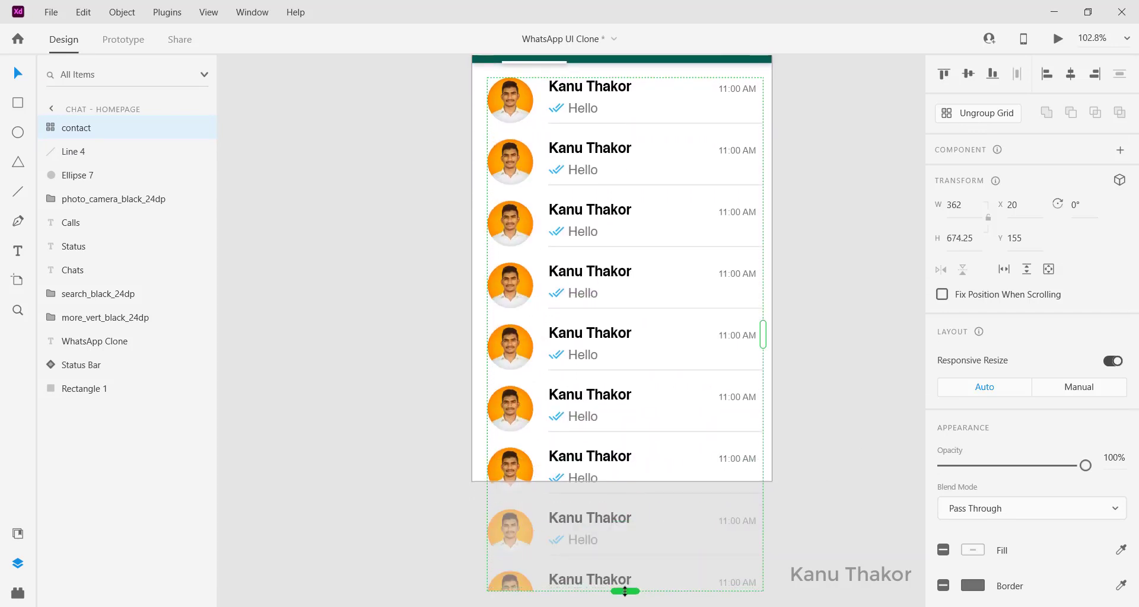
scroll(557, 297, "up", 3)
left_click_drag(558, 302, 557, 300)
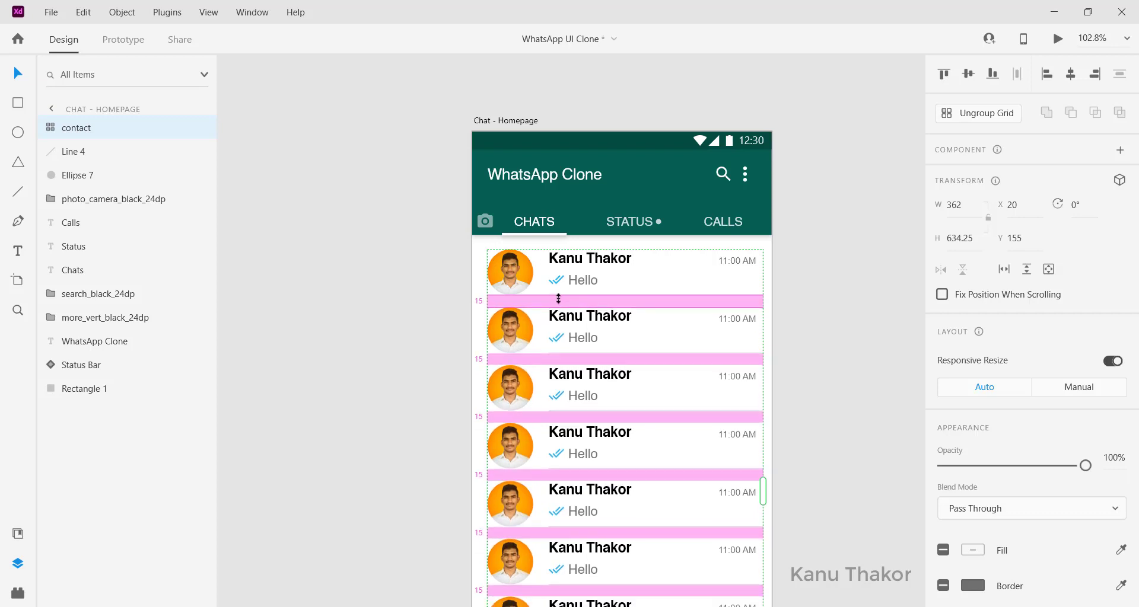
left_click(455, 314)
scroll(454, 316, "right", 1)
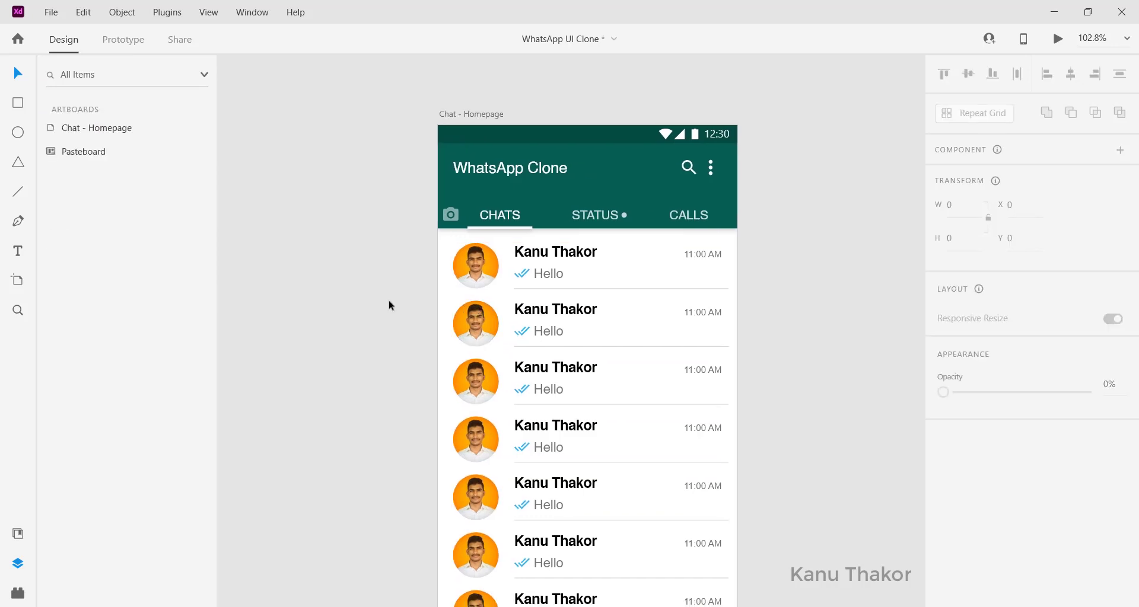
scroll(389, 300, "down", 2)
scroll(389, 300, "down", 2)
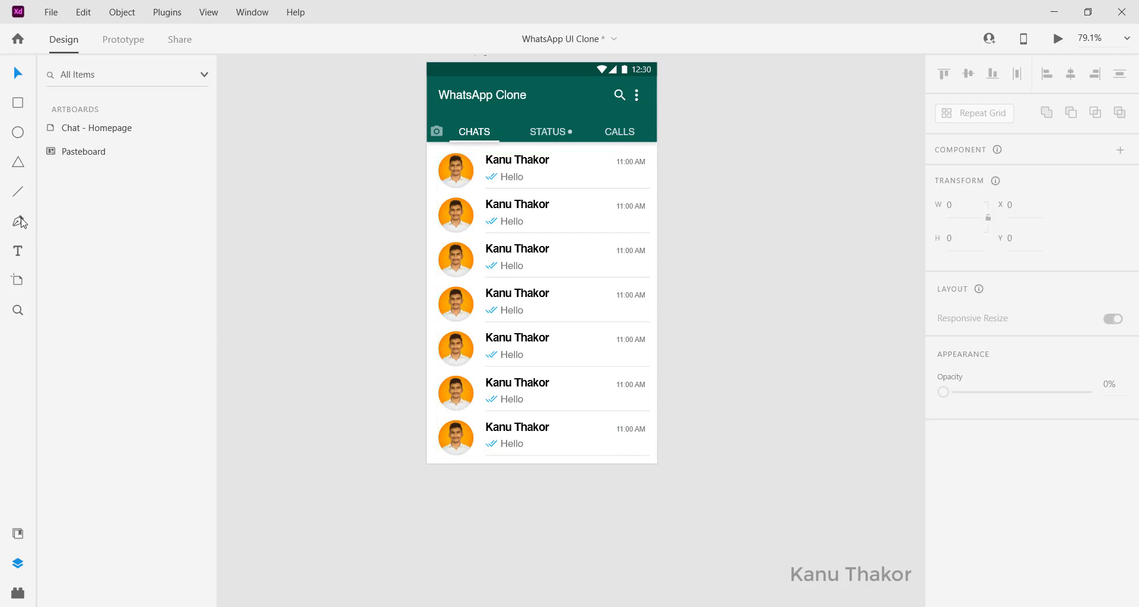
Step: Draw a circle near the artboard's bottom right, remove its border and fill it green #00CC3C
left_click(18, 132)
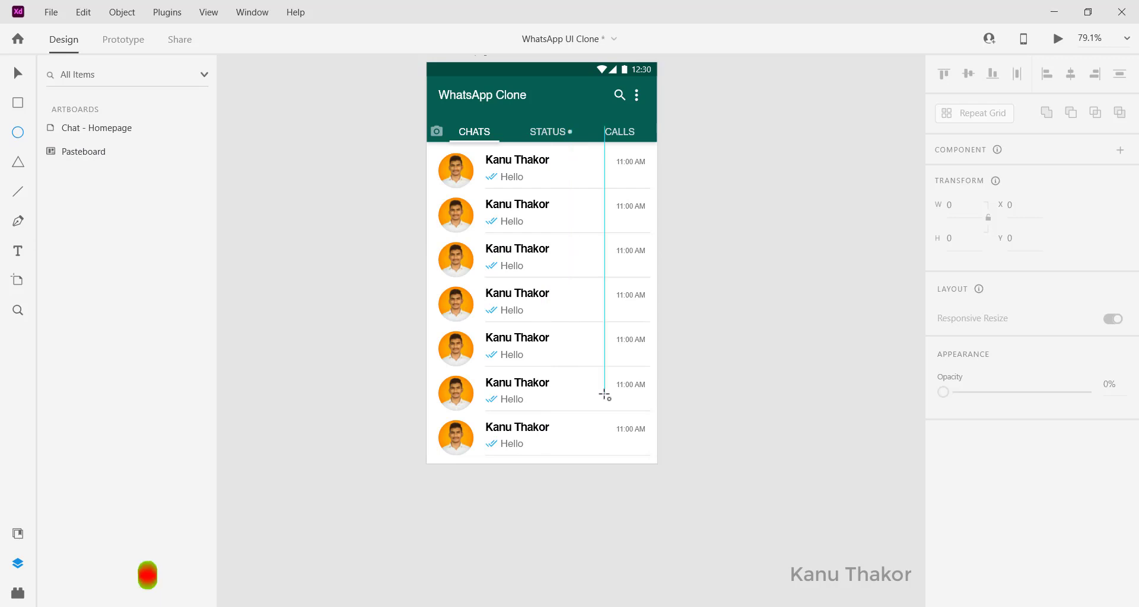
mouse_move(604, 393)
left_mouse_down()
mouse_move(648, 442)
mouse_move(629, 424)
mouse_move(632, 433)
left_mouse_up()
key("v")
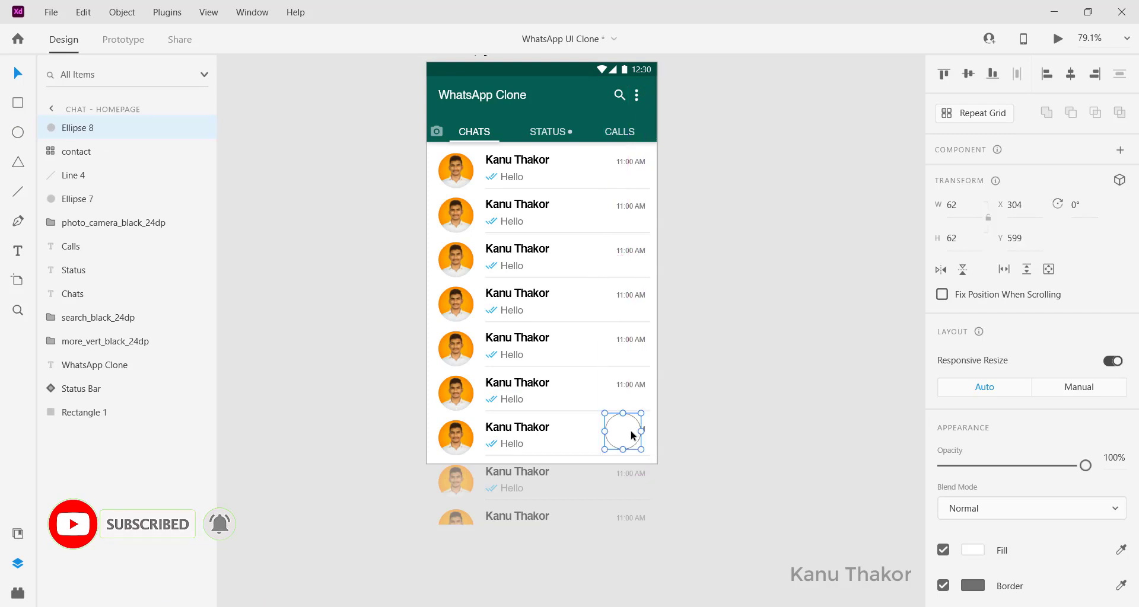
scroll(960, 533, "down", 4)
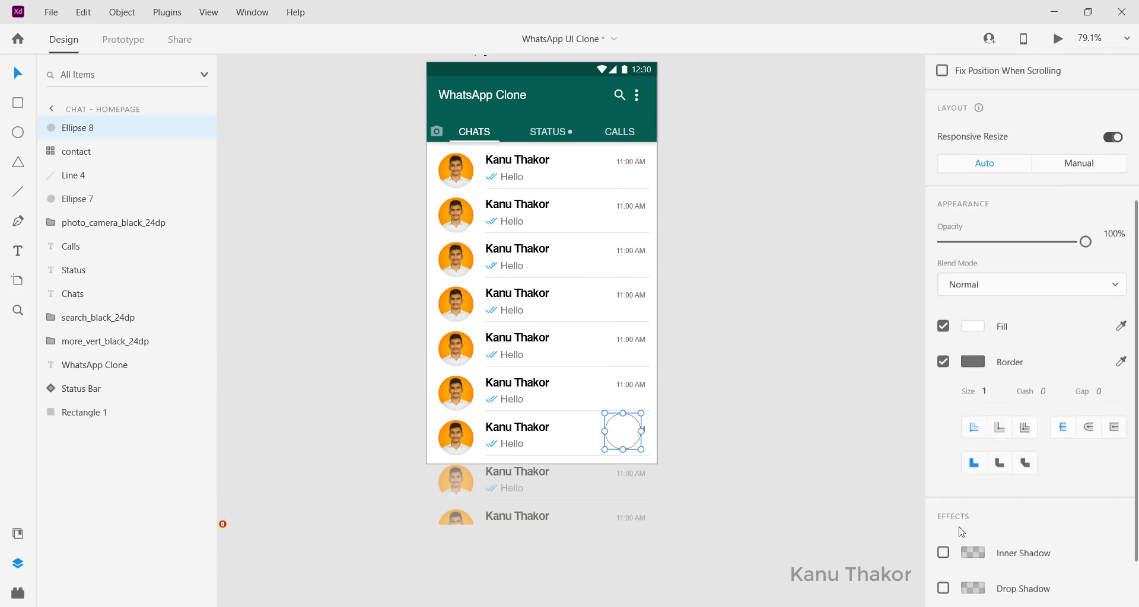
left_click(943, 361)
left_click(18, 533)
left_click(60, 327)
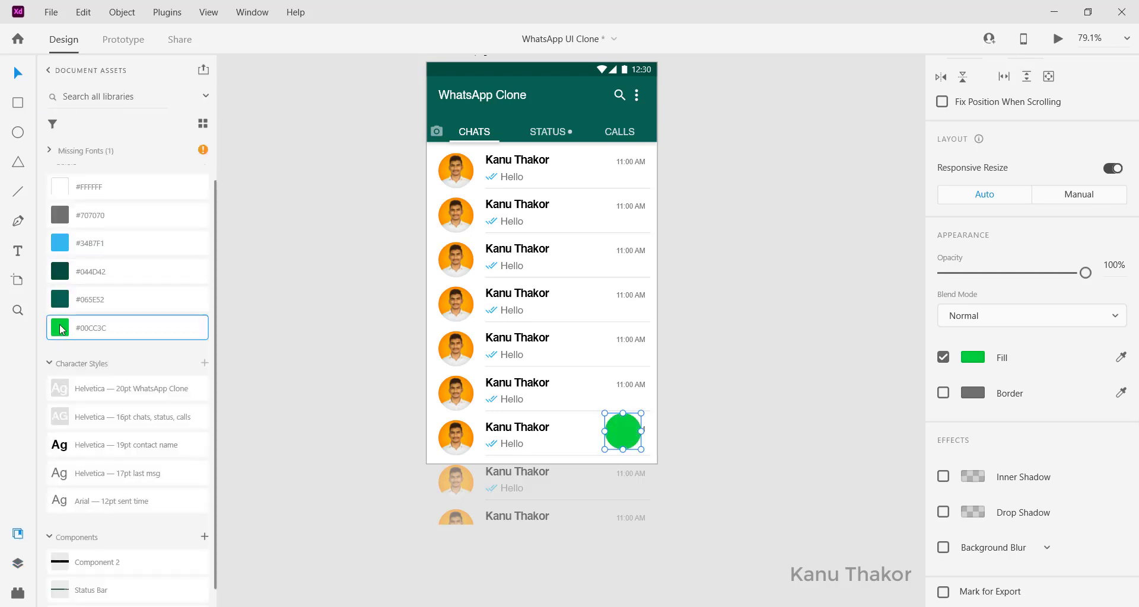
Step: Add a drop shadow to the green circle with a Y offset of 5
scroll(1006, 406, "down", 2)
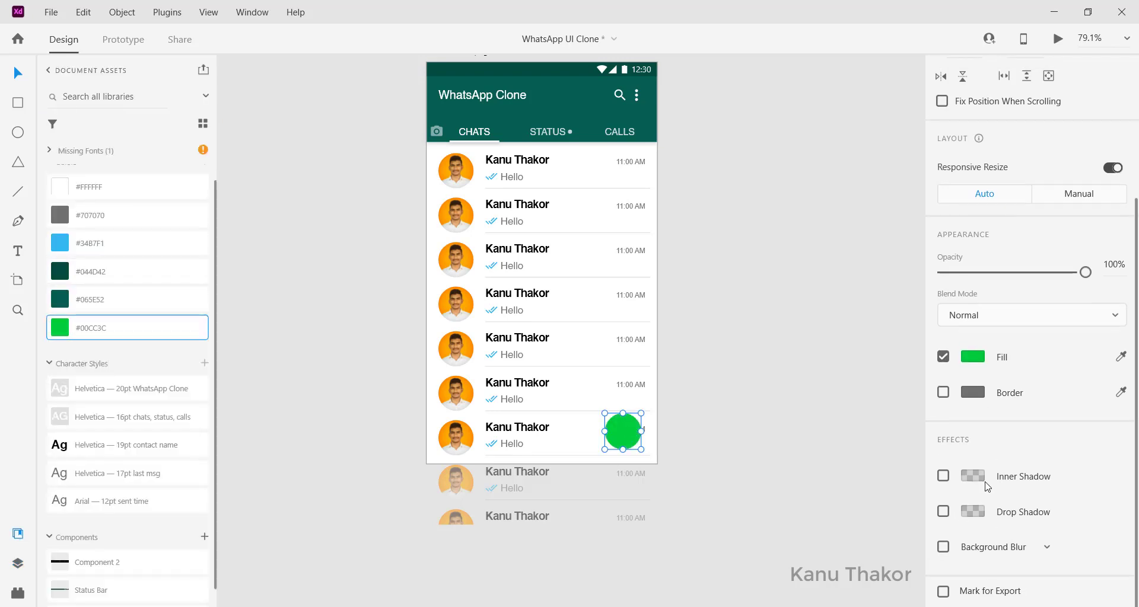
left_click(943, 511)
scroll(948, 516, "down", 1)
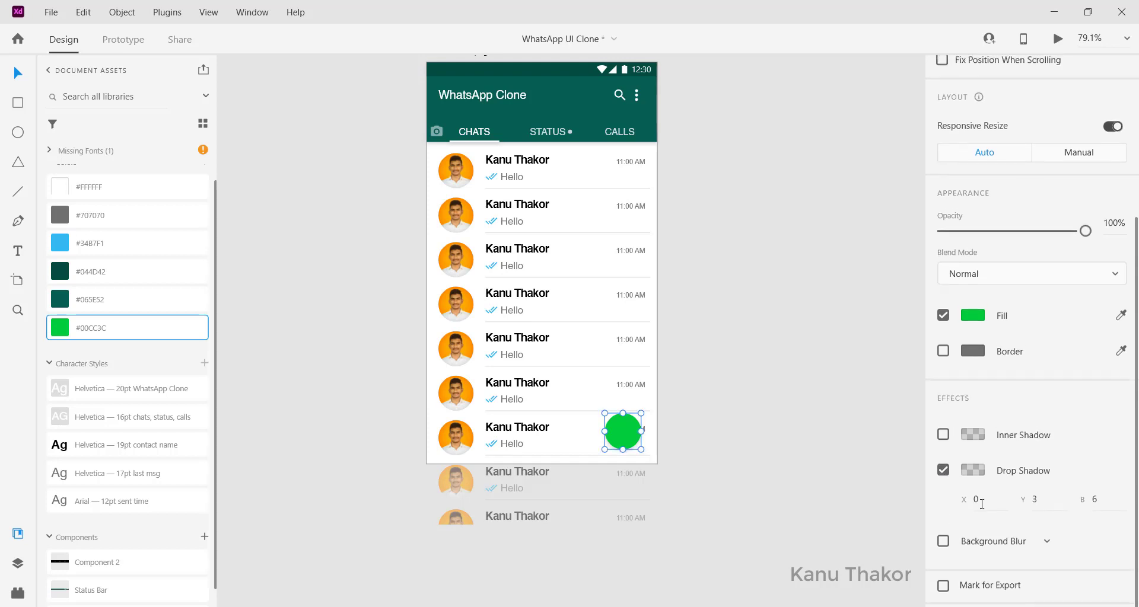
left_click(1049, 507)
type("5")
key("Tab")
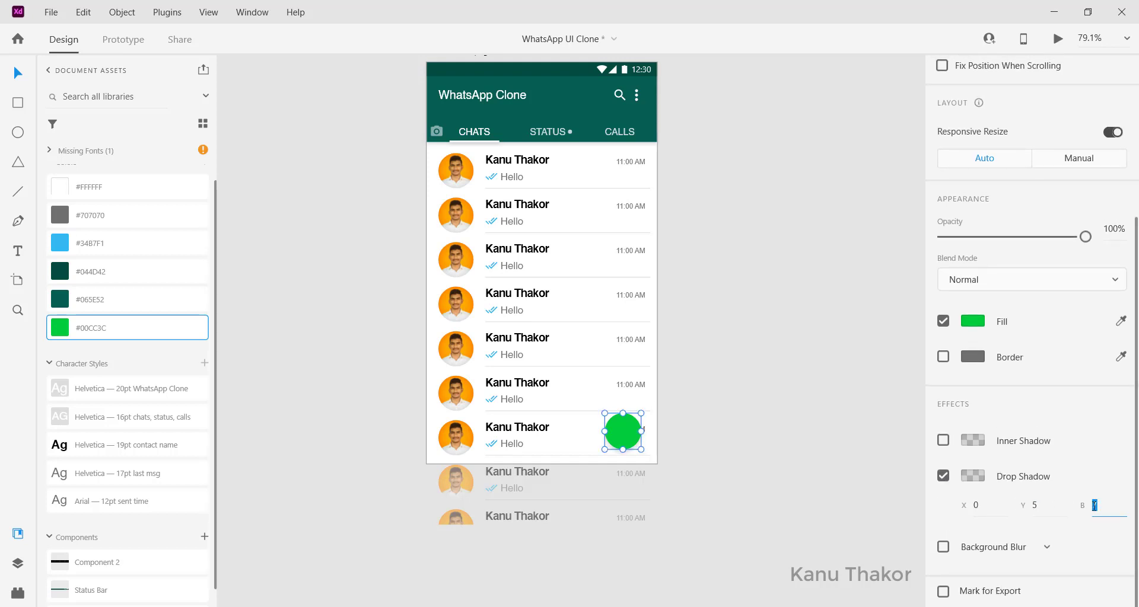
scroll(639, 434, "left", 2)
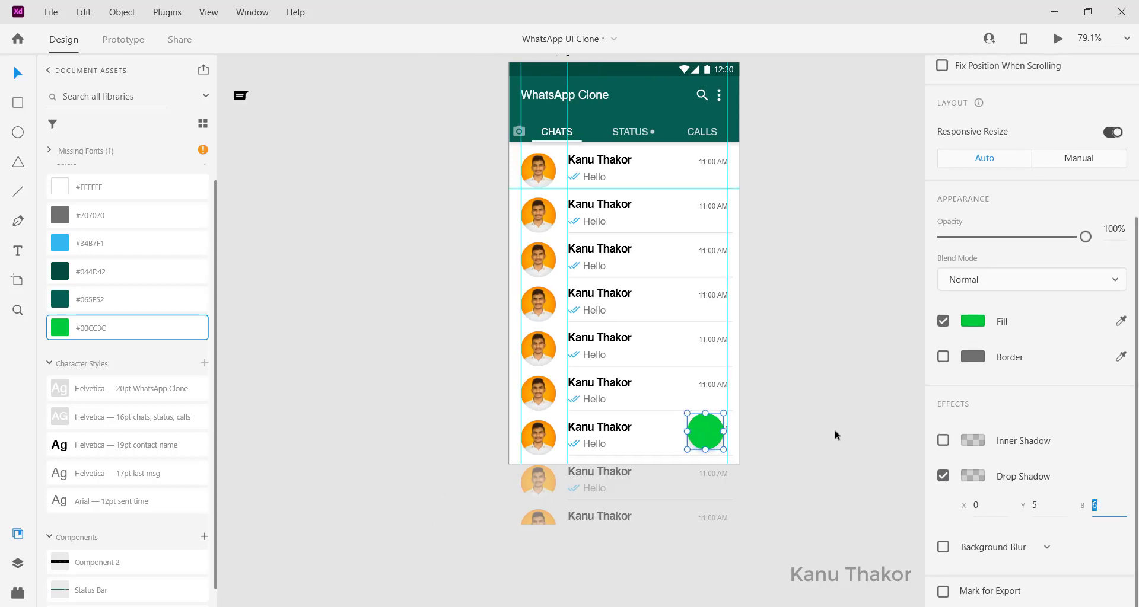
Step: Nudge the green circle slightly right and down into its bottom-right spot
left_click(702, 434)
left_click_drag(704, 437, 708, 440)
left_click(816, 421)
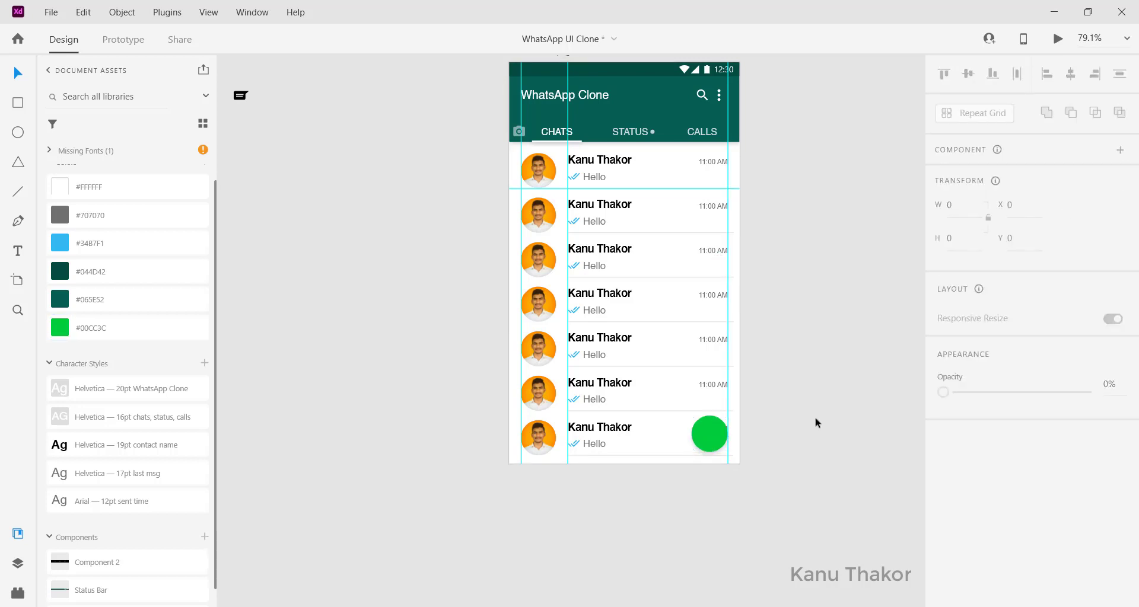
scroll(283, 290, "up", 3)
scroll(283, 291, "left", 2)
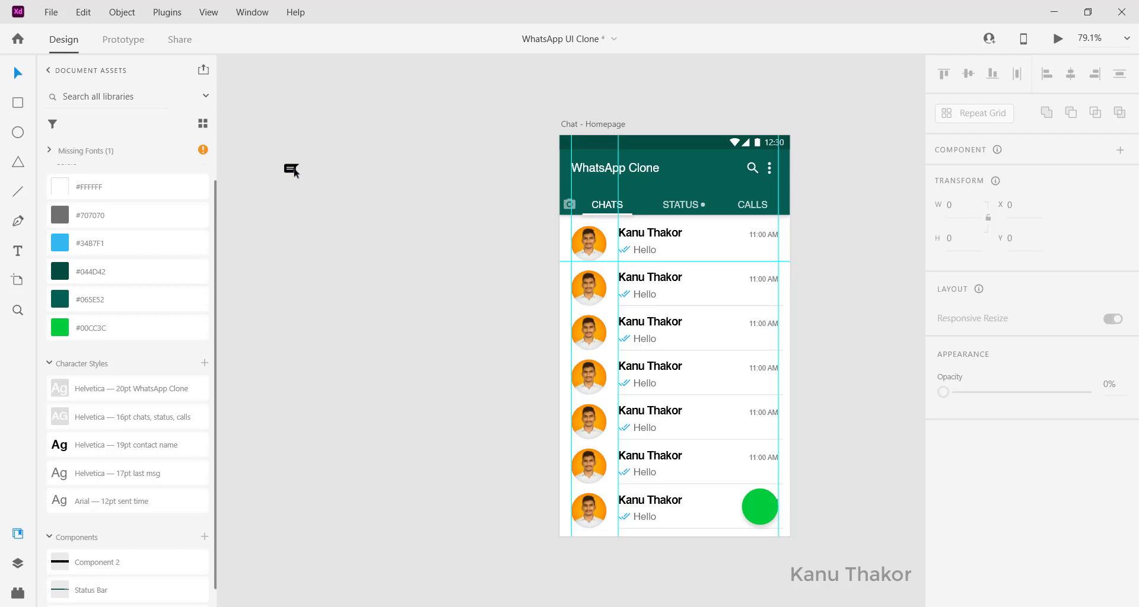
Step: Move the message icon onto the green button and change its fill from black to white
left_click_drag(295, 172, 768, 515)
scroll(1047, 507, "down", 3)
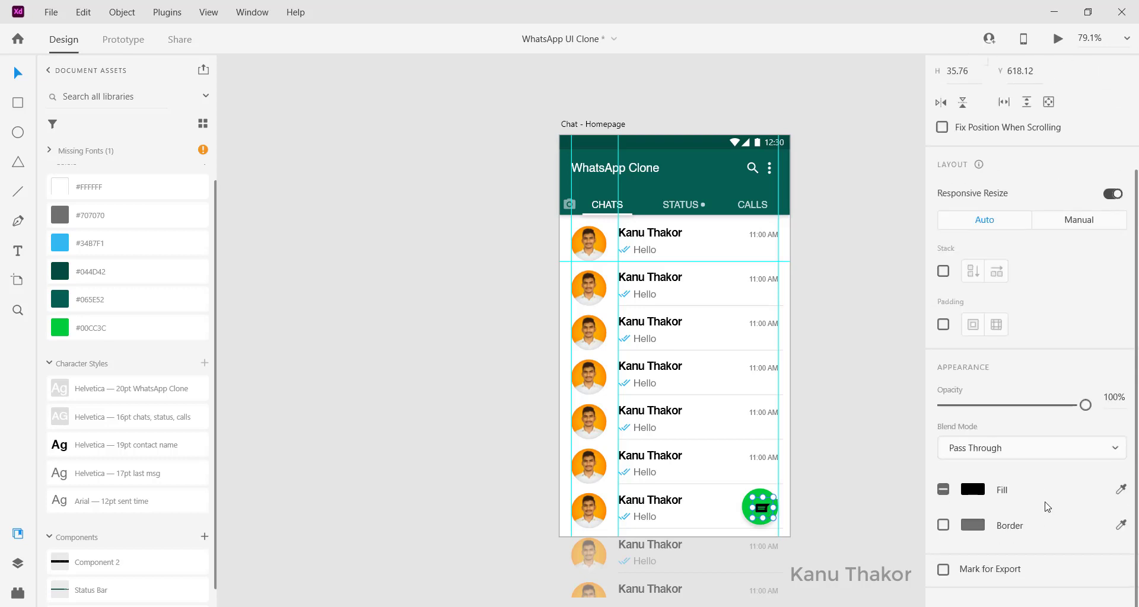
left_click(969, 514)
left_click_drag(840, 452, 698, 369)
left_click(422, 392)
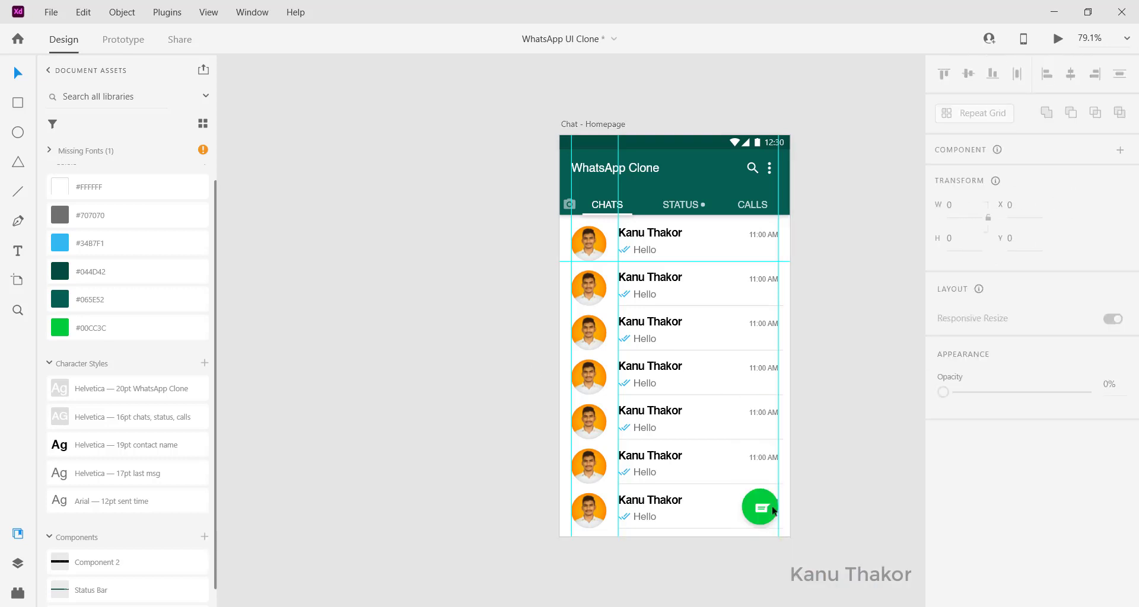
Step: Centre the white message icon on the green button using smart guides
left_click_drag(774, 512, 762, 508)
left_click(768, 494)
left_click(497, 473)
scroll(496, 472, "down", 1)
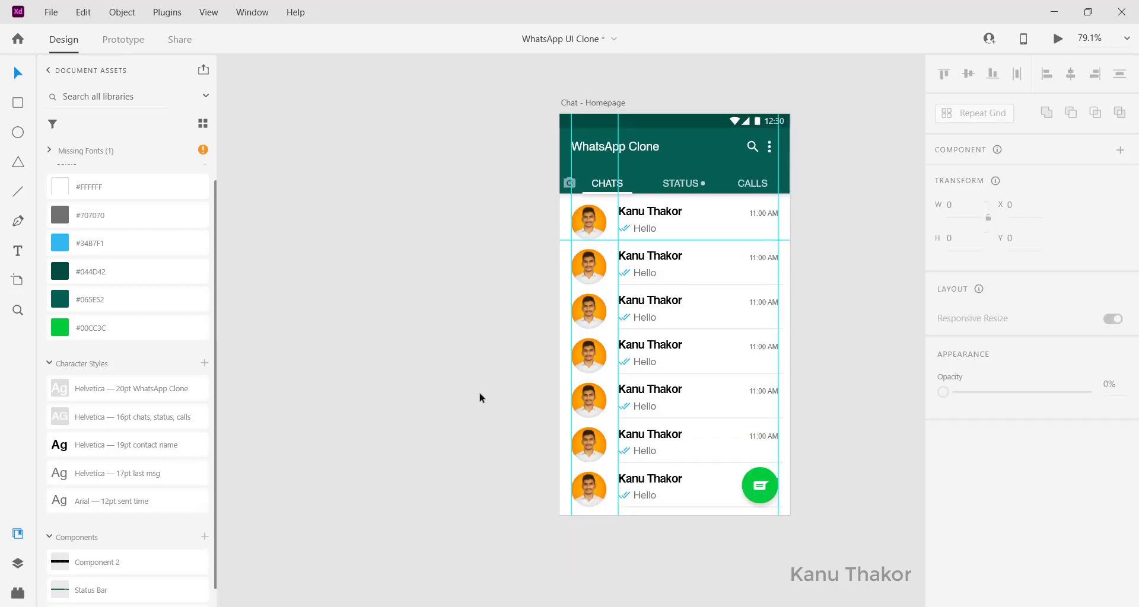
scroll(561, 374, "up", 1)
left_click(589, 110)
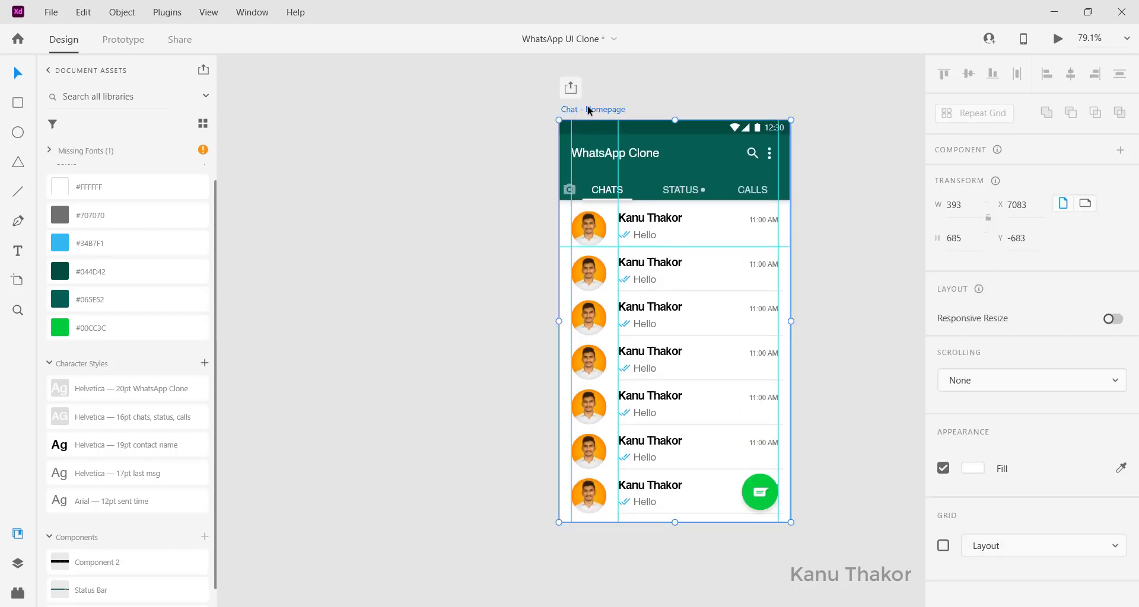
scroll(655, 327, "down", 3)
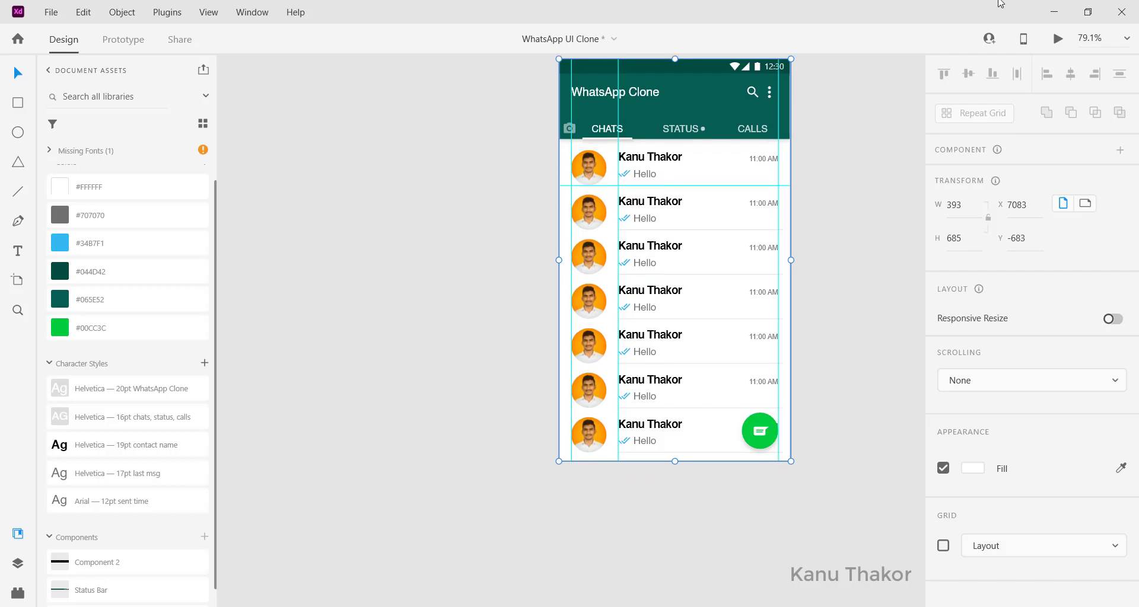
key("ctrl+Return")
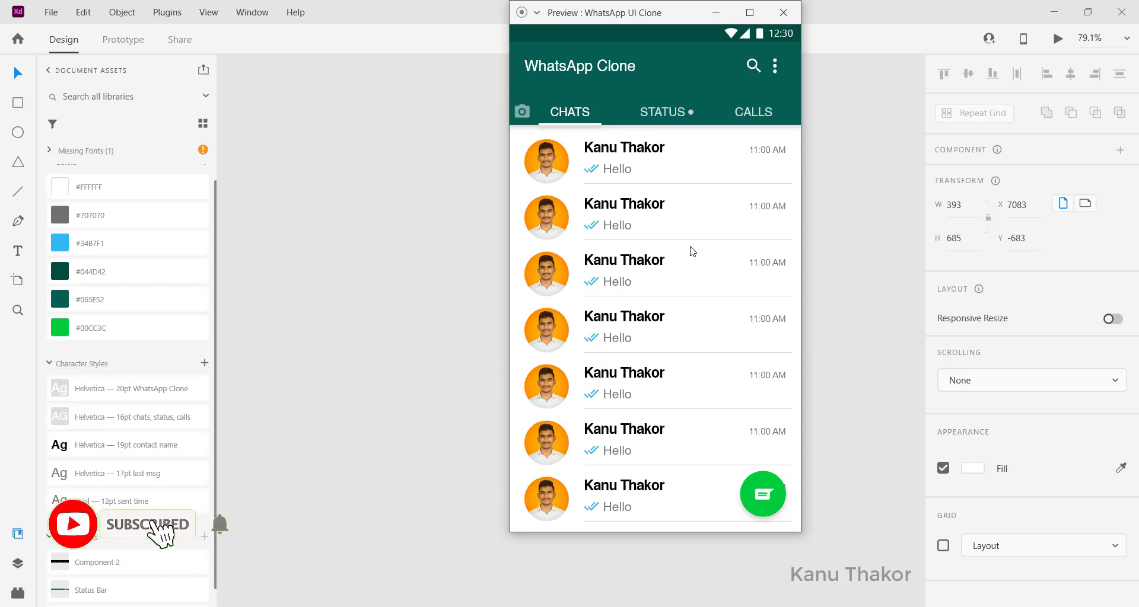
left_click(778, 25)
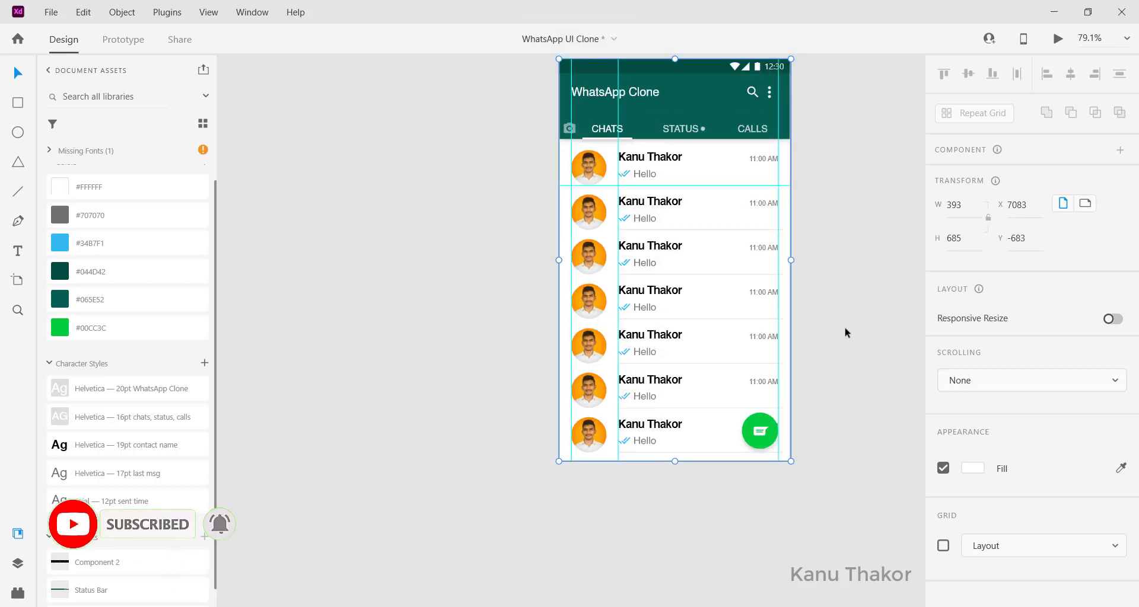
scroll(846, 332, "up", 3)
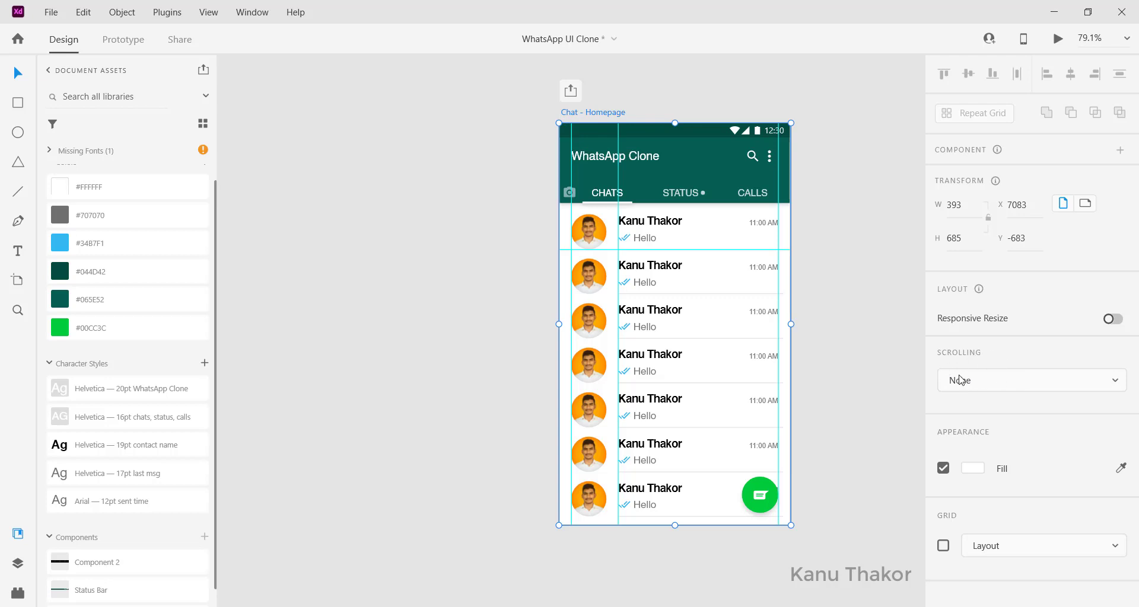
left_click(977, 382)
Step: Set the Chat - Homepage artboard to vertical scrolling and stretch it to 1211 tall
left_click(965, 411)
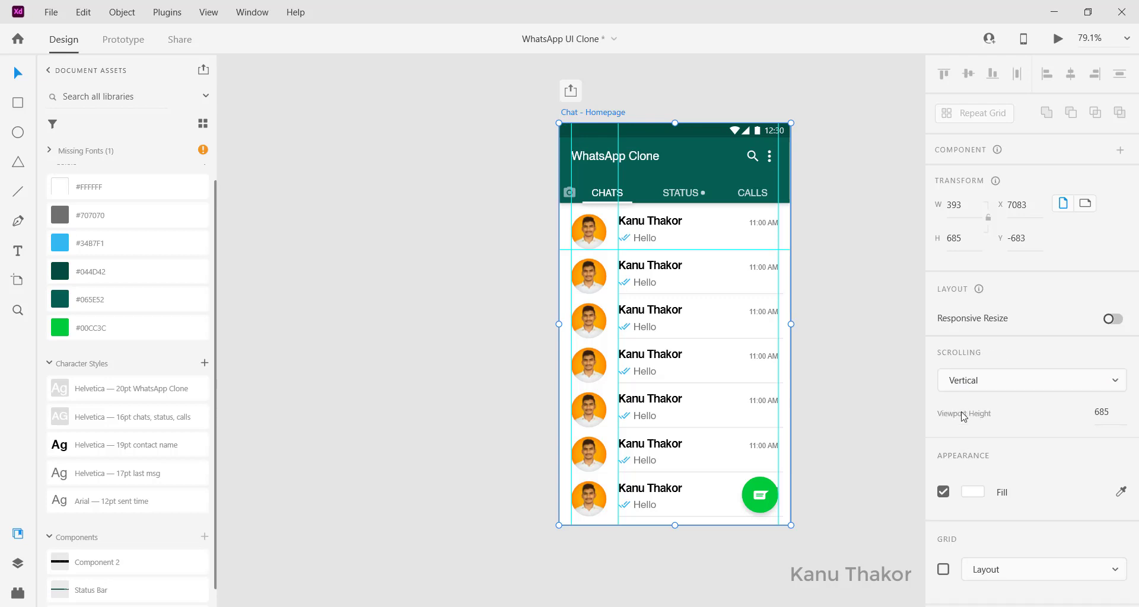
scroll(681, 530, "down", 2)
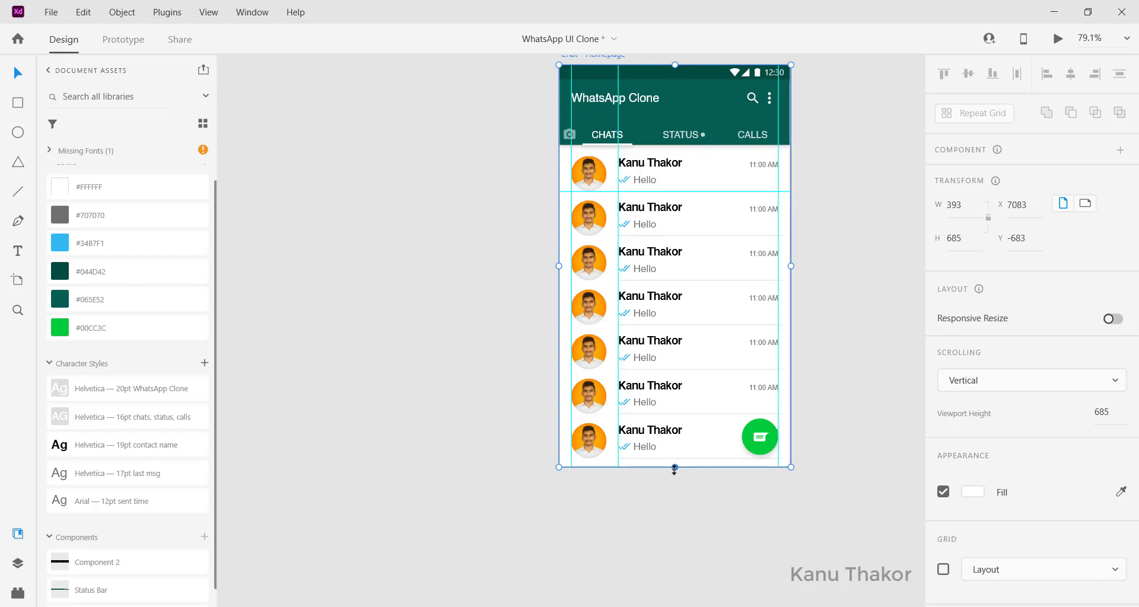
left_click_drag(675, 467, 674, 605)
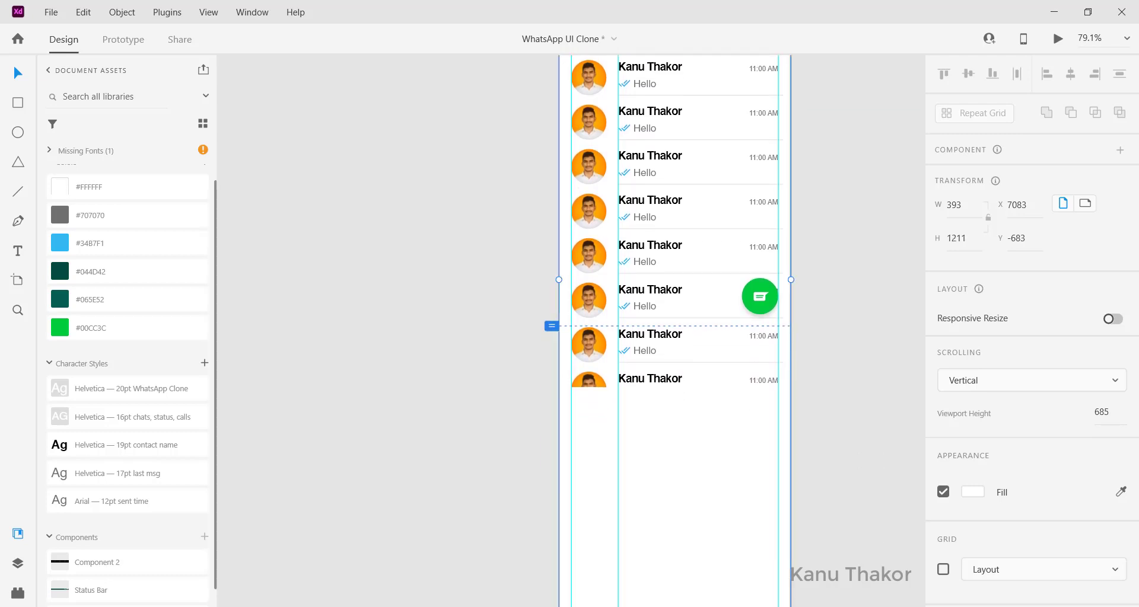
scroll(646, 368, "down", 8)
scroll(646, 368, "up", 5)
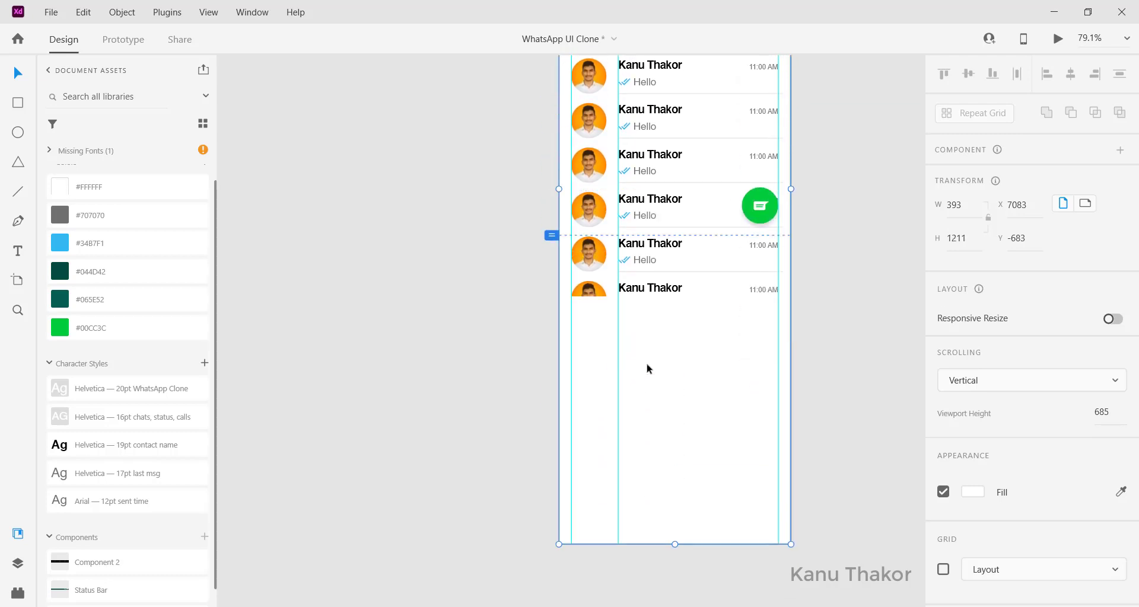
Step: Extend the contact repeat grid to 1056 tall, adding more chat rows below
left_click(631, 284)
left_click(630, 284)
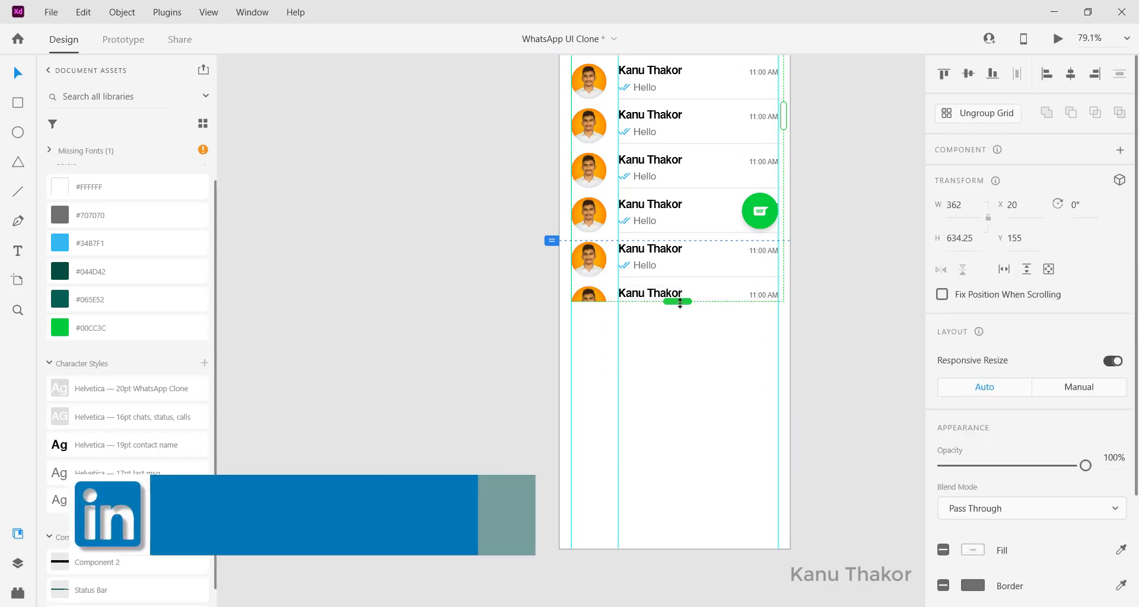
left_click_drag(686, 323, 712, 547)
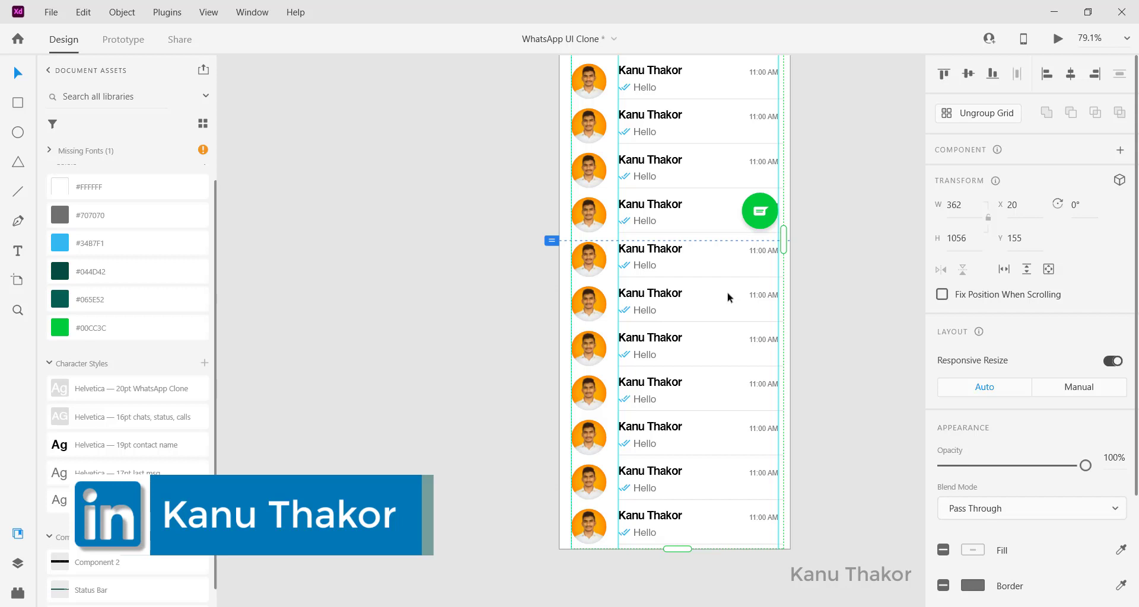
scroll(729, 297, "up", 5)
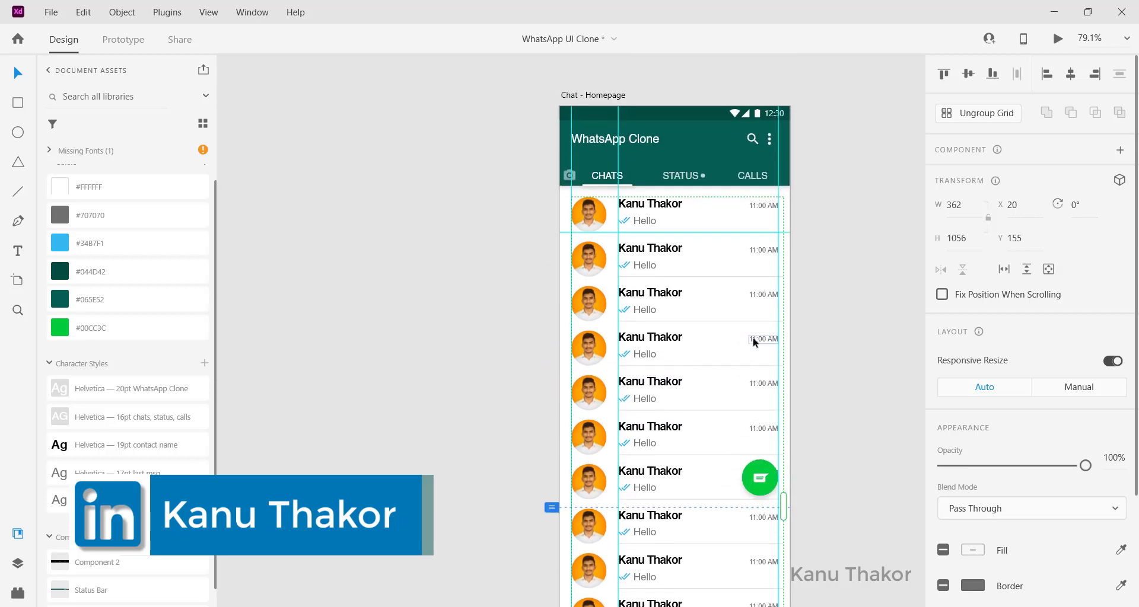
left_click(880, 417)
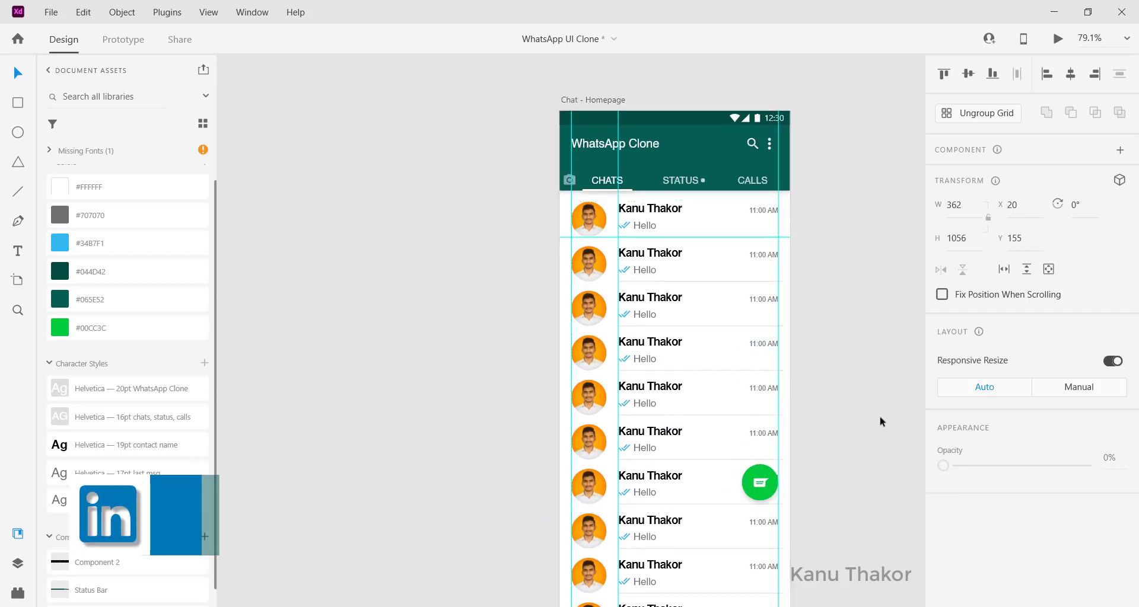
scroll(880, 422, "up", 2)
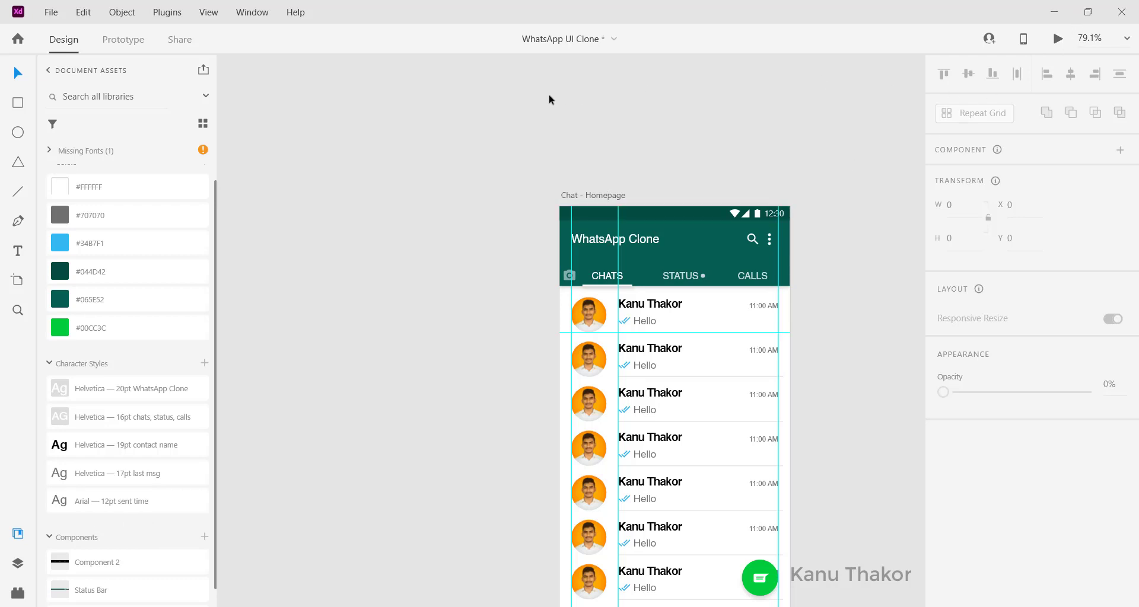
scroll(681, 359, "down", 2)
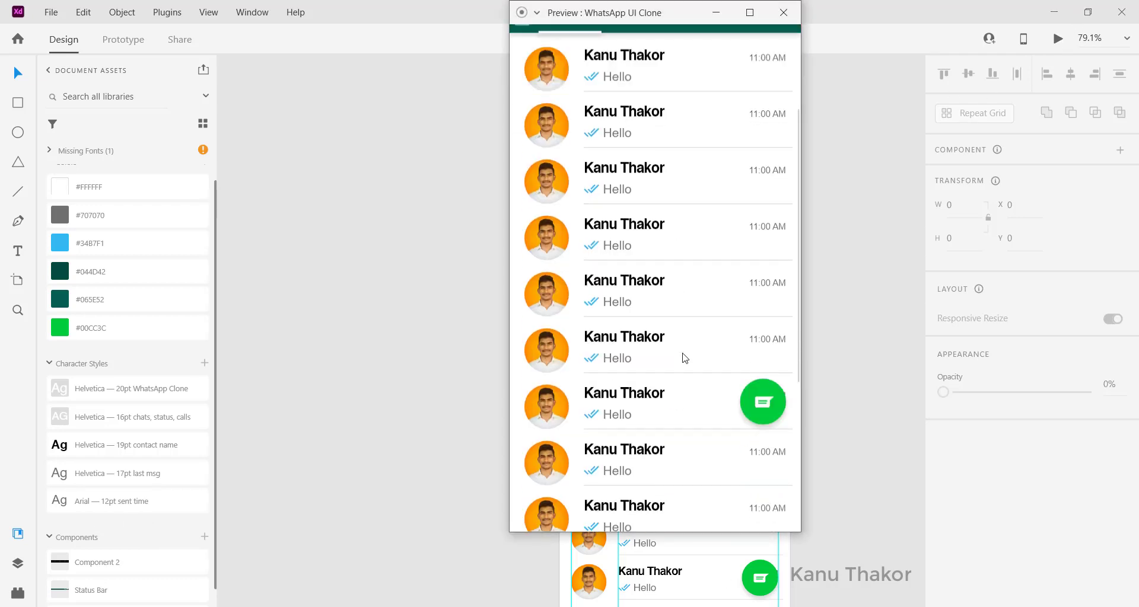
scroll(682, 358, "up", 2)
scroll(682, 358, "down", 2)
scroll(685, 358, "up", 2)
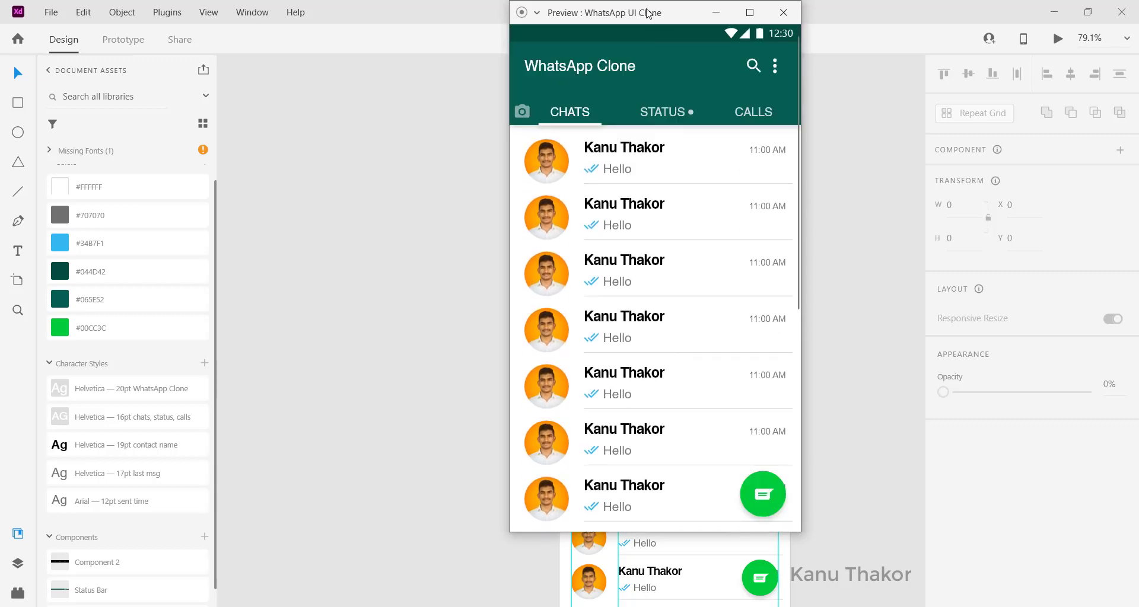
scroll(753, 448, "down", 5)
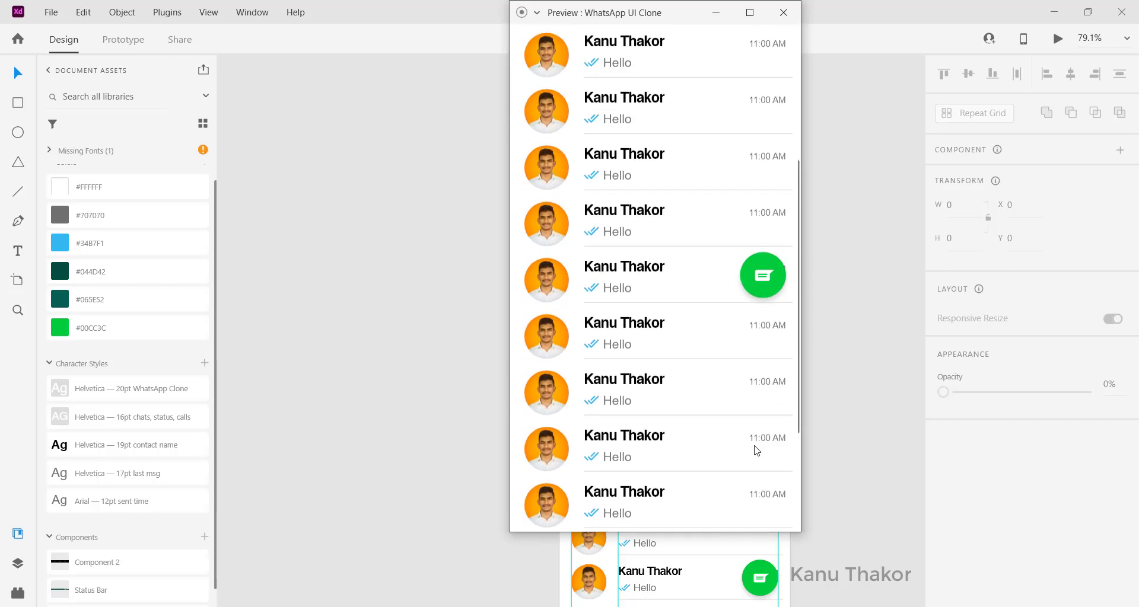
scroll(753, 446, "up", 5)
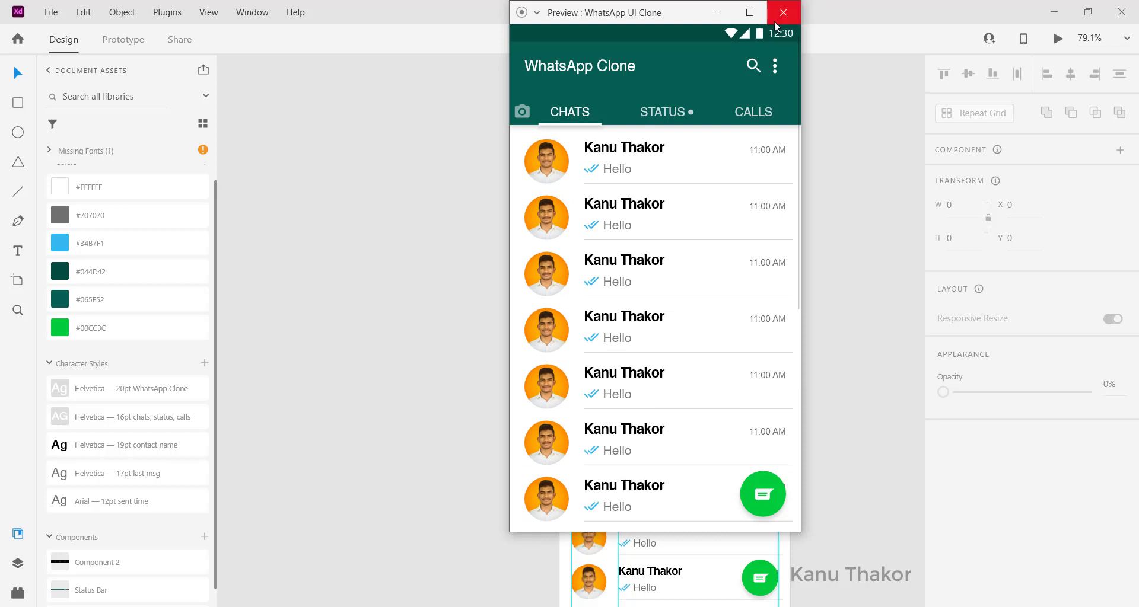
left_click(783, 12)
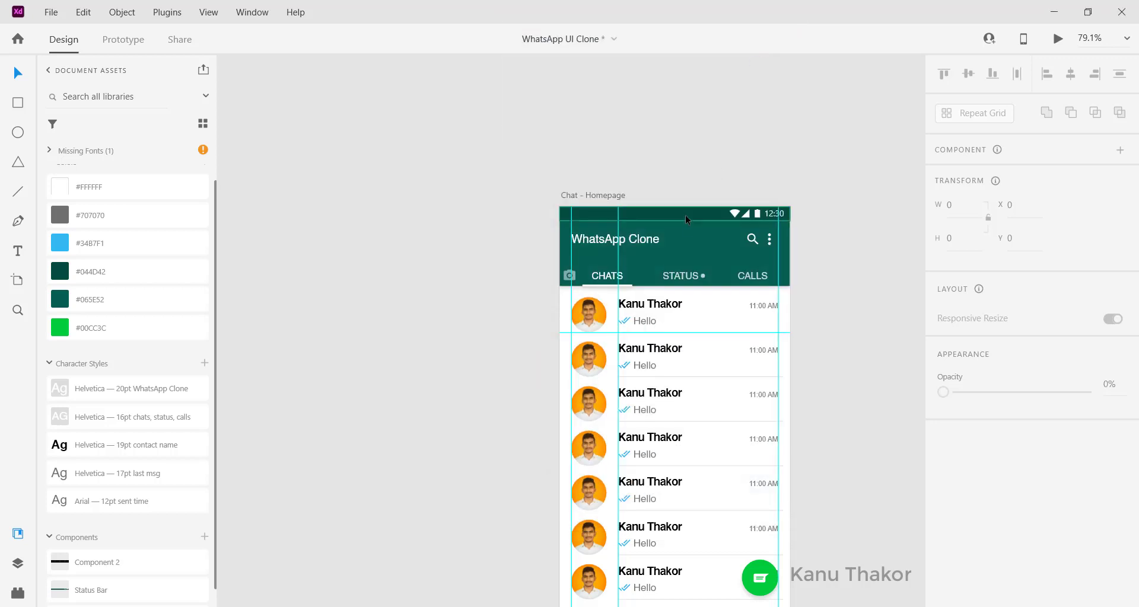
left_click(685, 215)
scroll(1010, 358, "down", 2)
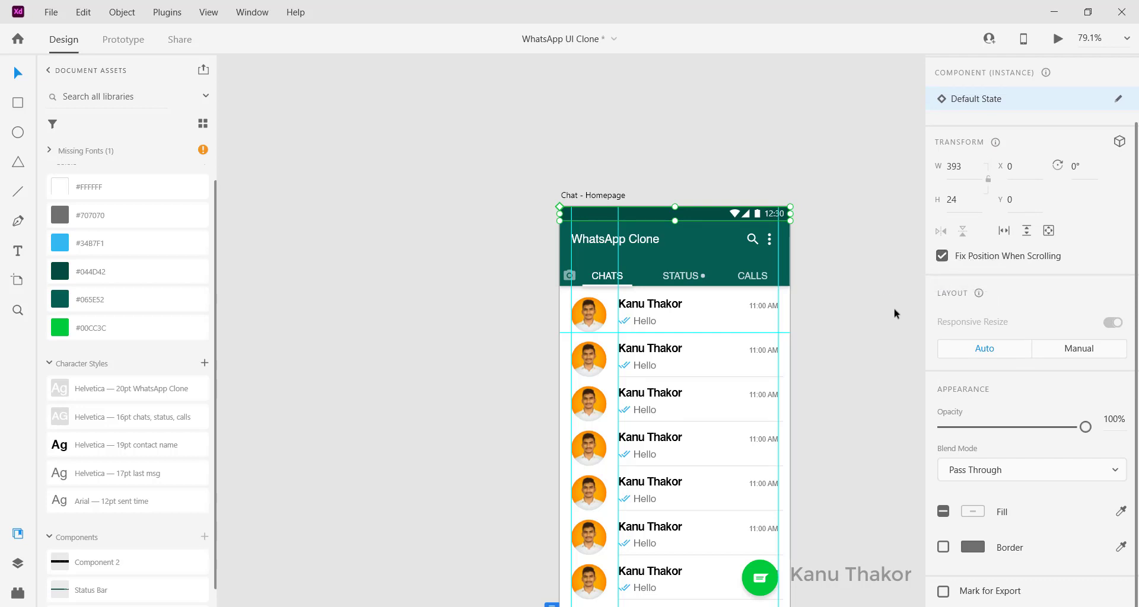
Step: Select the chat icon plus the green circle and group them with Ctrl+G
scroll(845, 362, "down", 2)
left_click(764, 461)
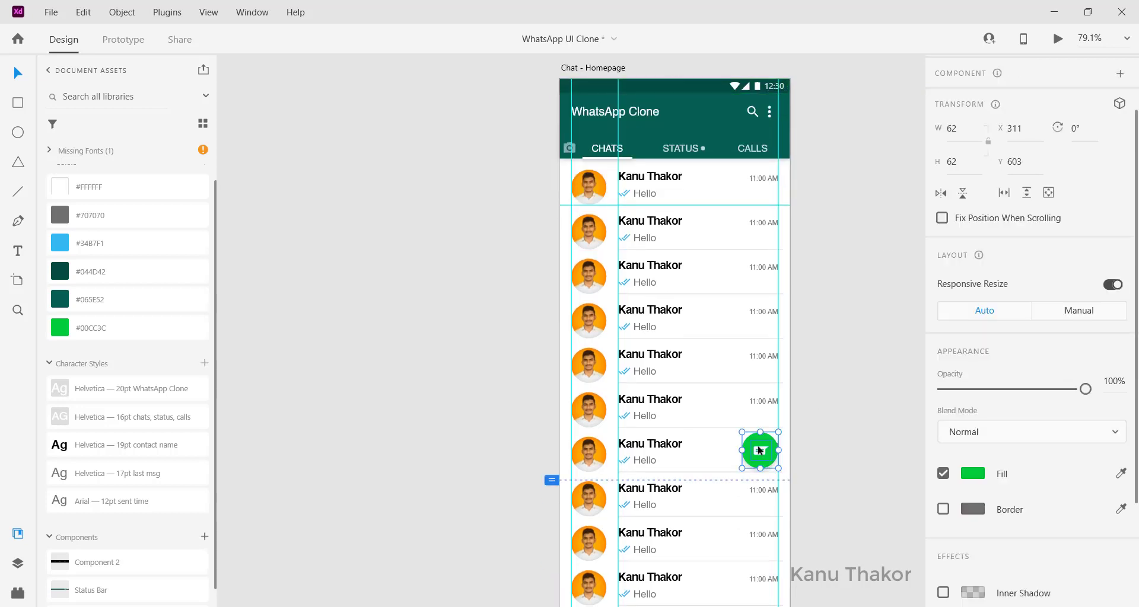
key("Escape")
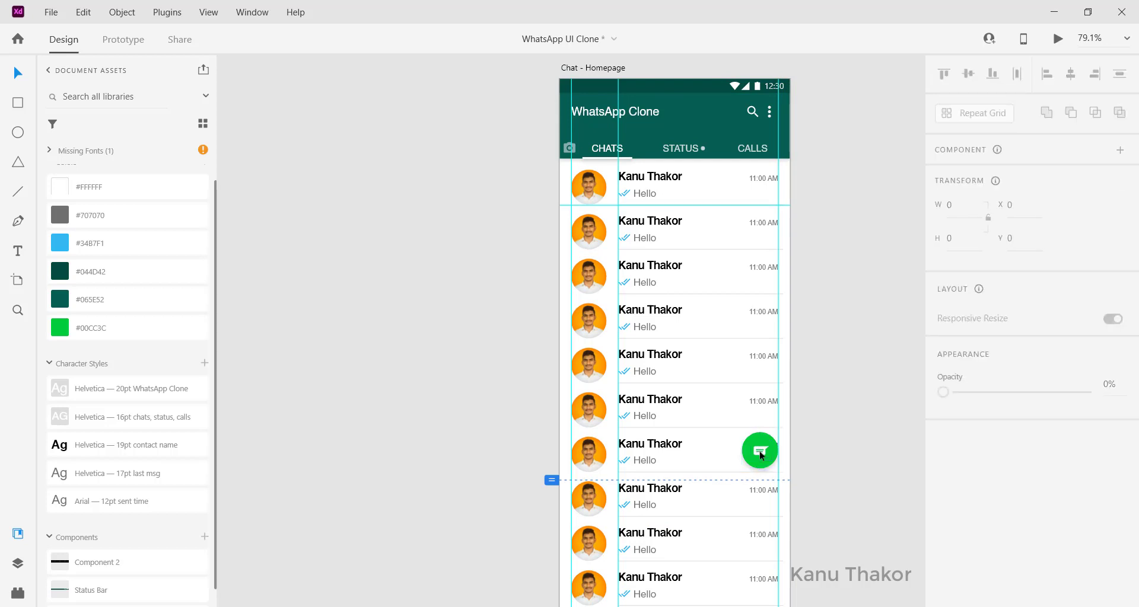
left_click(763, 456)
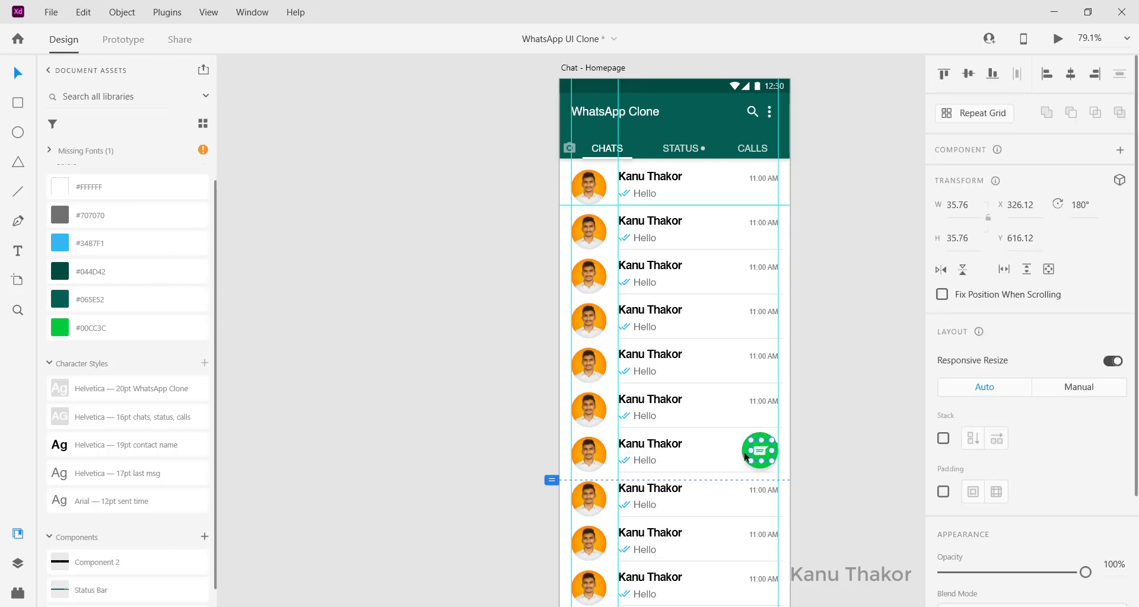
left_click(744, 456, "shift")
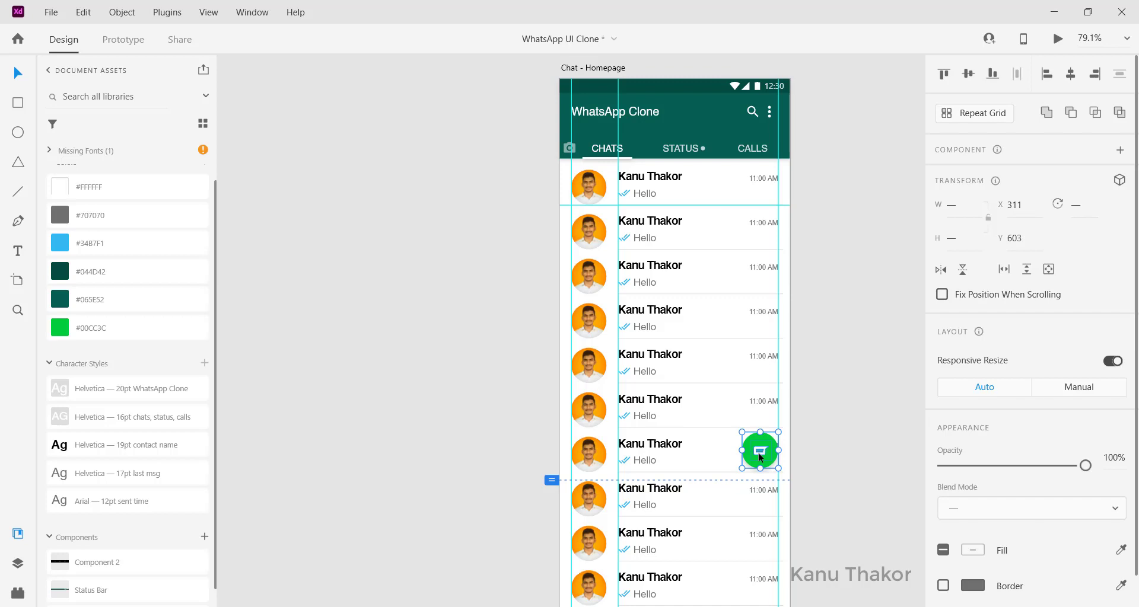
key("ctrl+g")
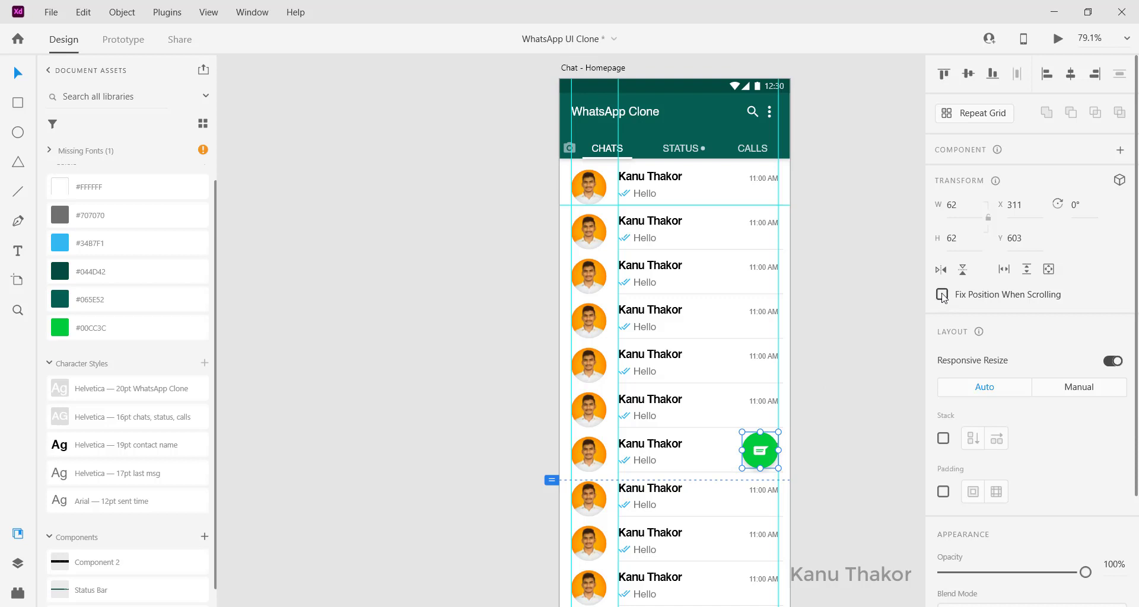
left_click(855, 323)
scroll(855, 324, "up", 1)
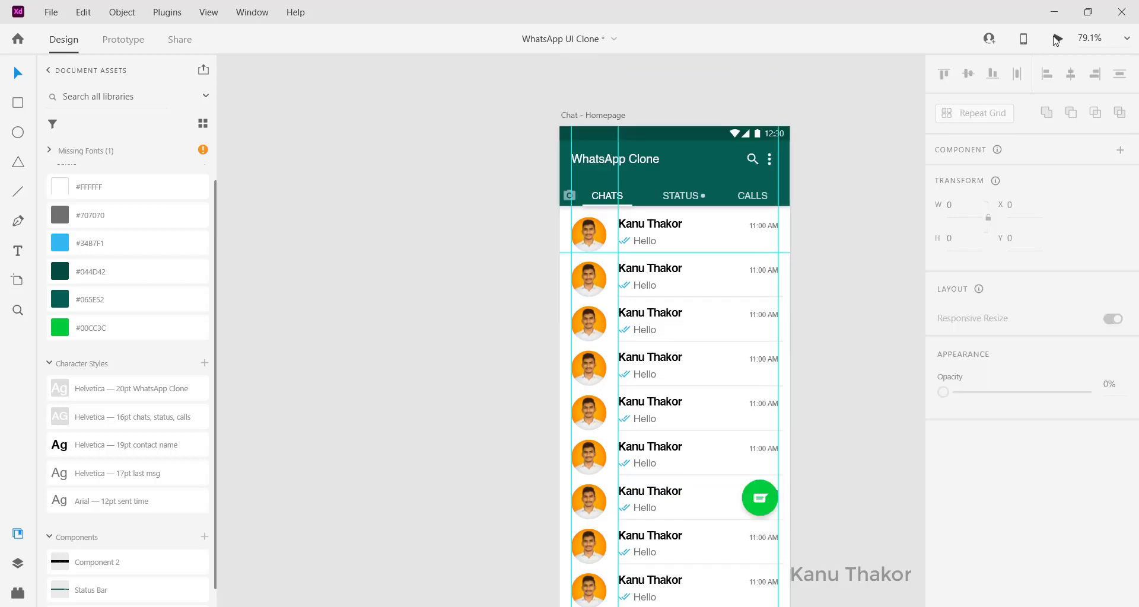
left_click(1056, 40)
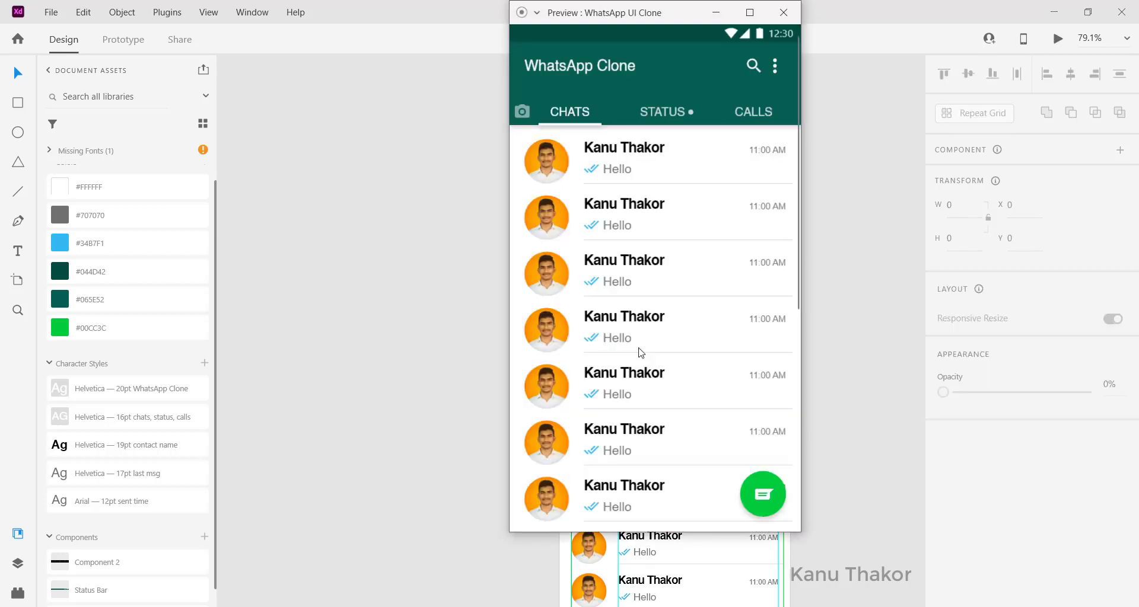
scroll(641, 352, "down", 1)
scroll(639, 351, "up", 1)
scroll(639, 351, "down", 1)
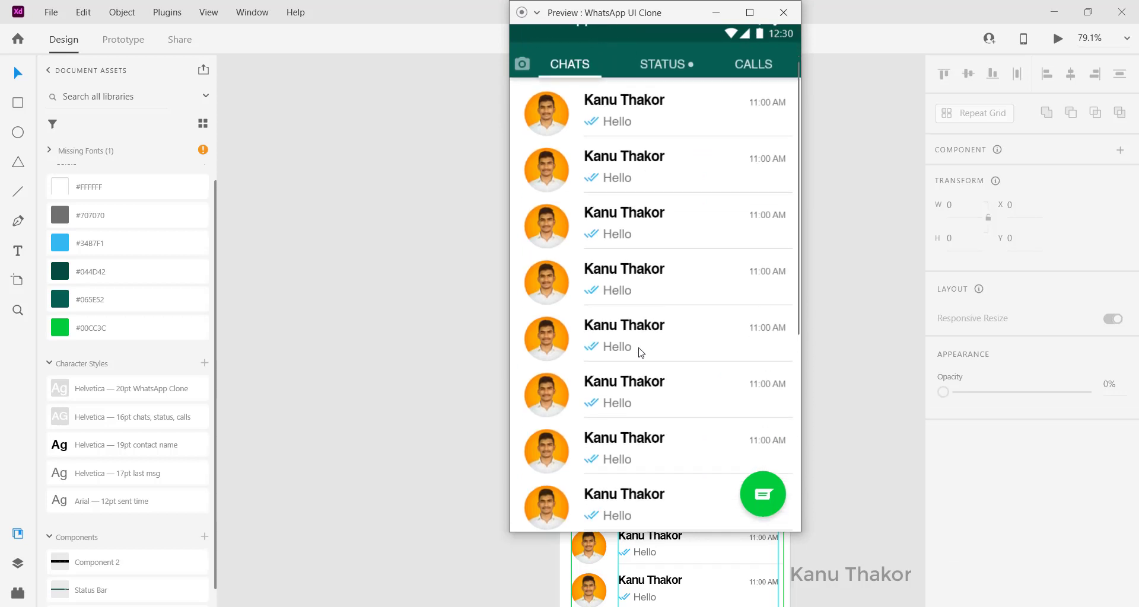
scroll(675, 391, "down", 1)
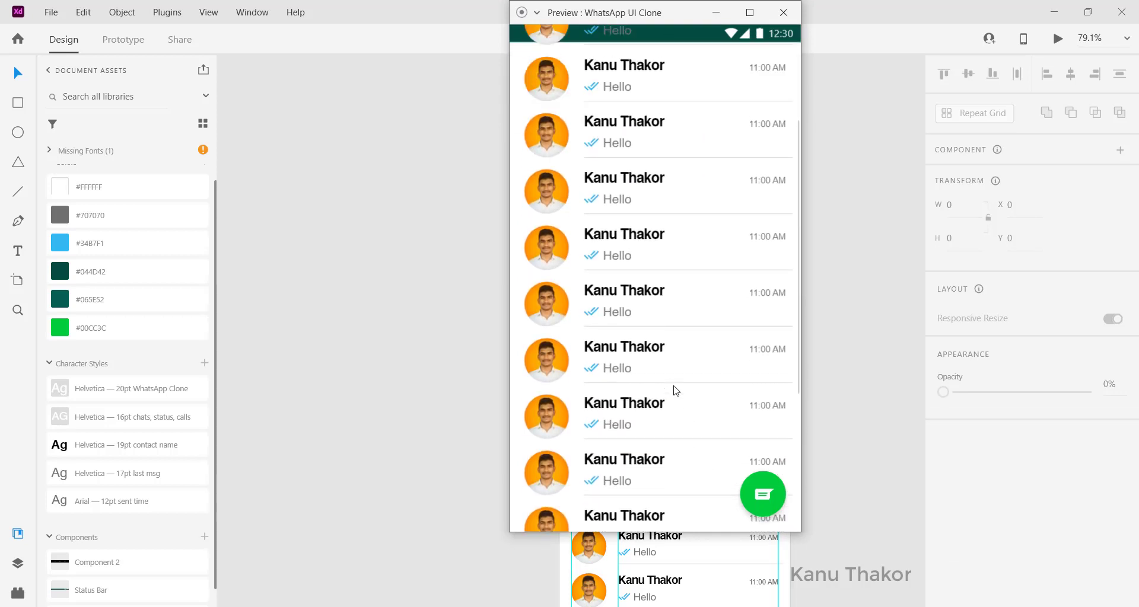
scroll(676, 391, "down", 1)
scroll(676, 391, "down", 1)
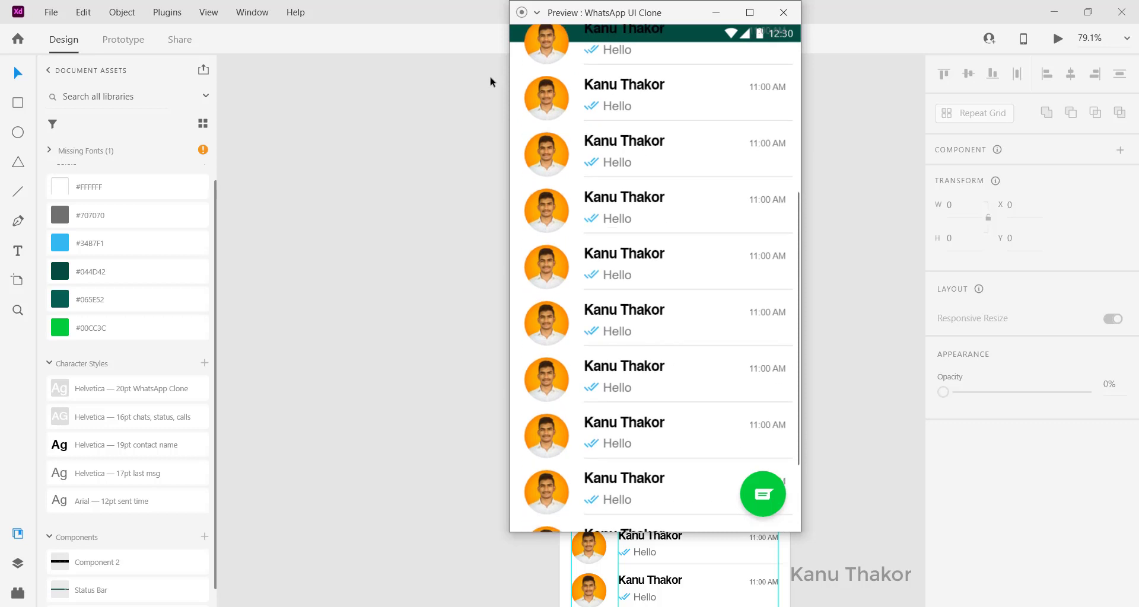
scroll(545, 66, "up", 1)
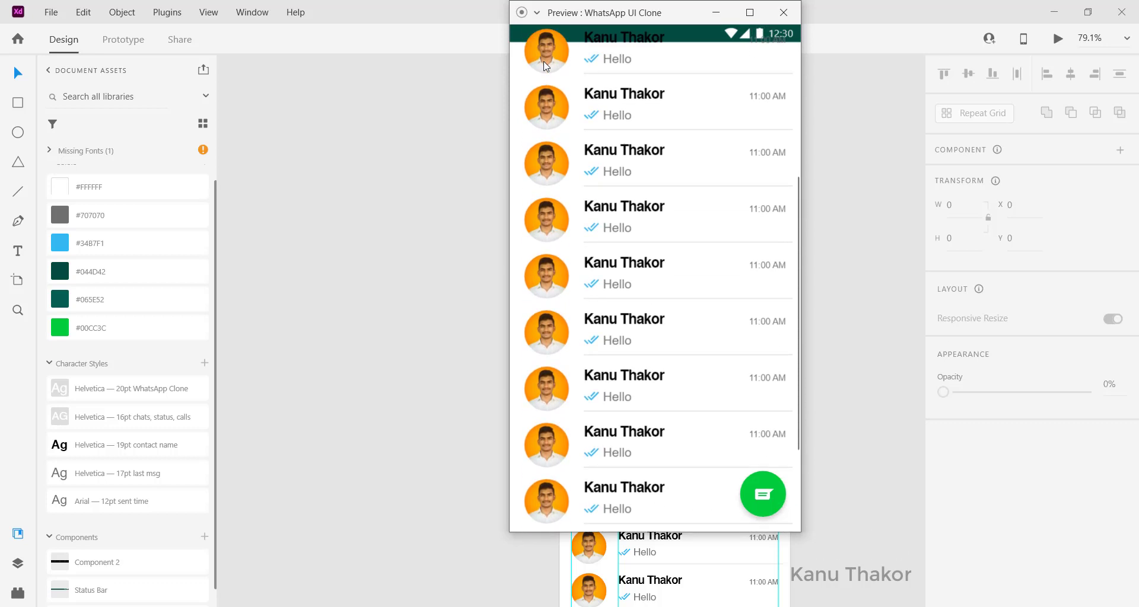
scroll(543, 61, "up", 1)
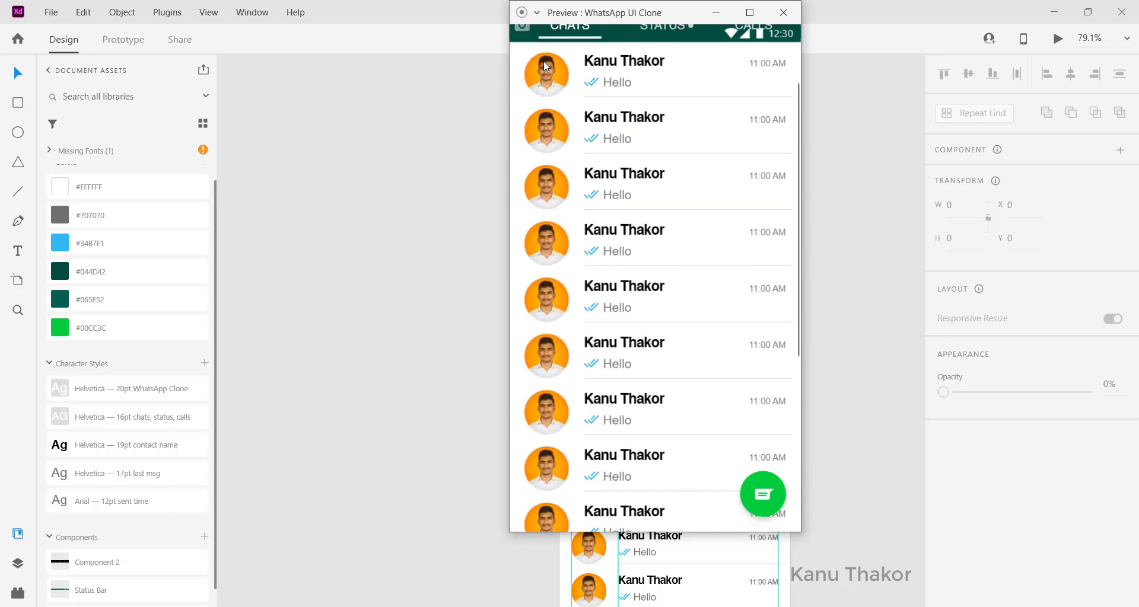
scroll(544, 60, "up", 2)
left_click(783, 14)
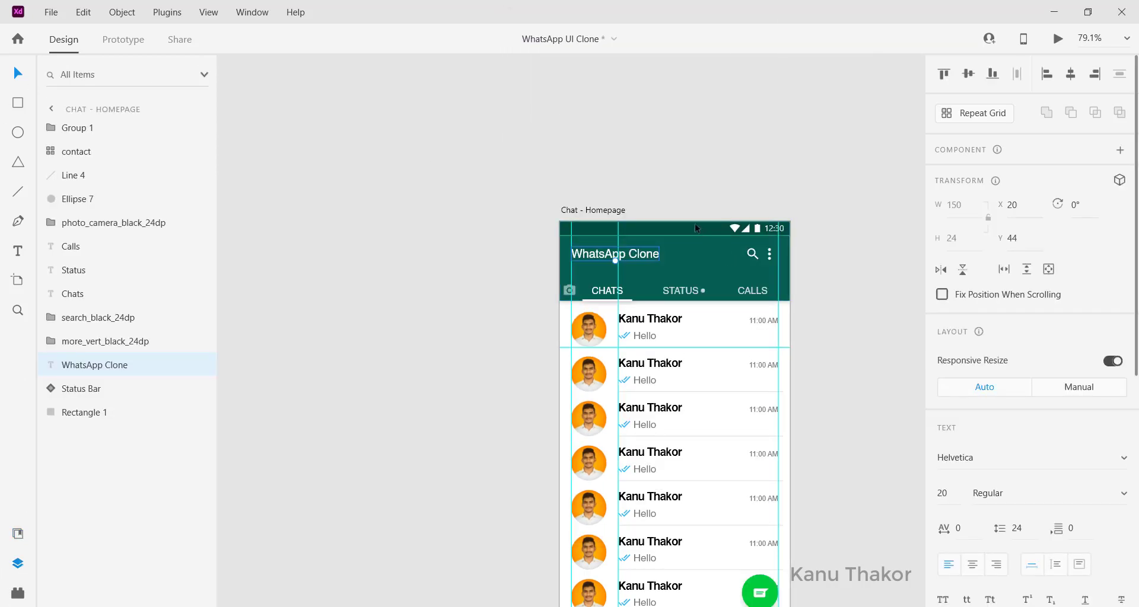
Step: Bring the Status Bar layer to the front, then launch the prototype preview
left_click(695, 225)
right_click(695, 223)
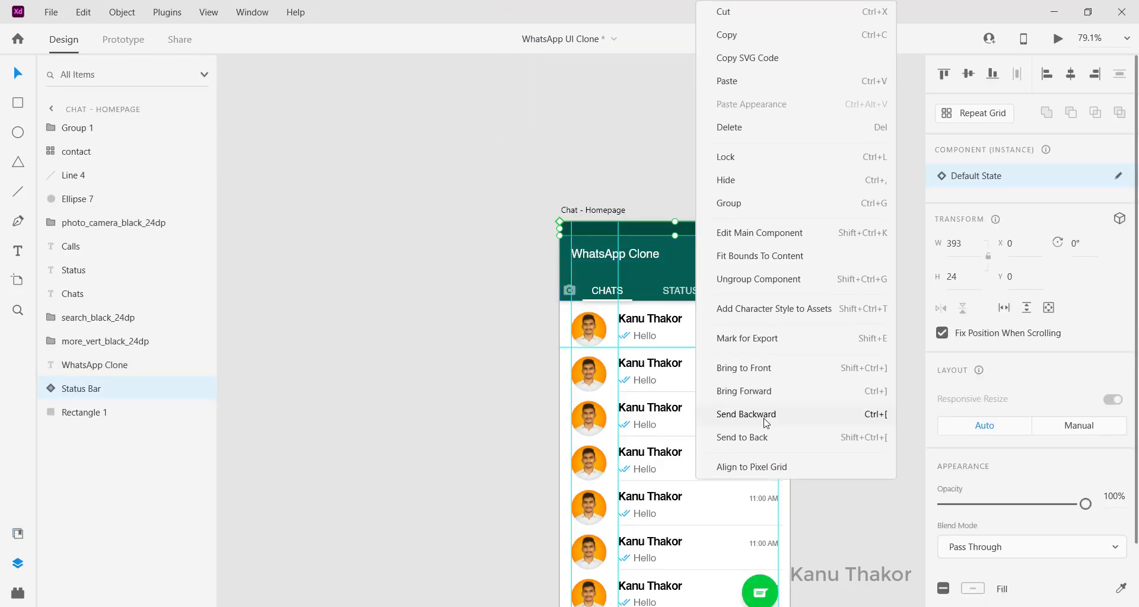
left_click(738, 373)
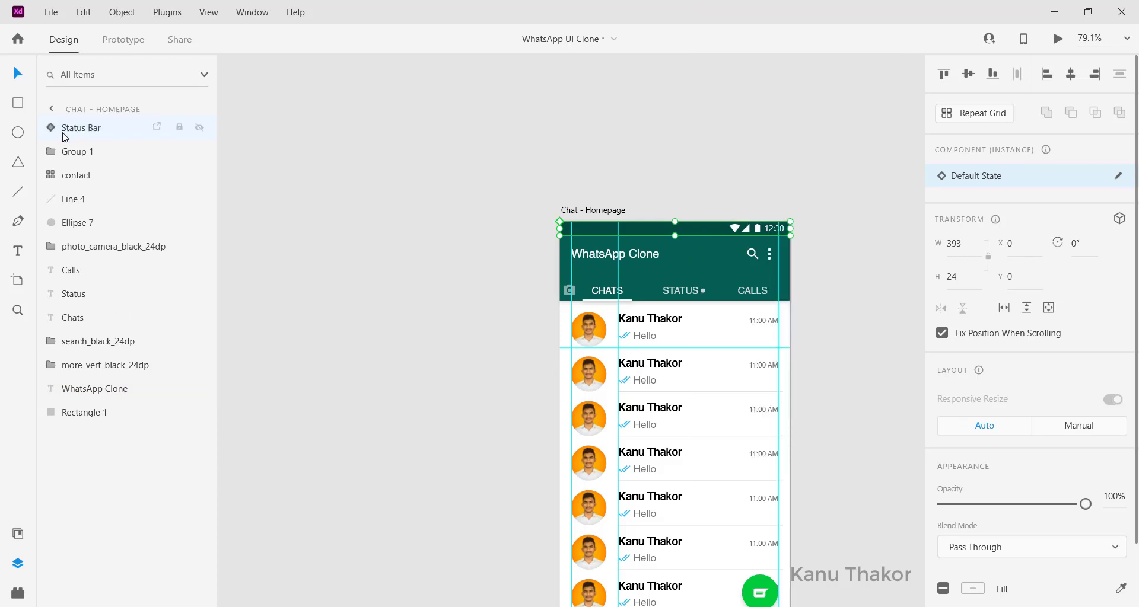
scroll(520, 204, "down", 2)
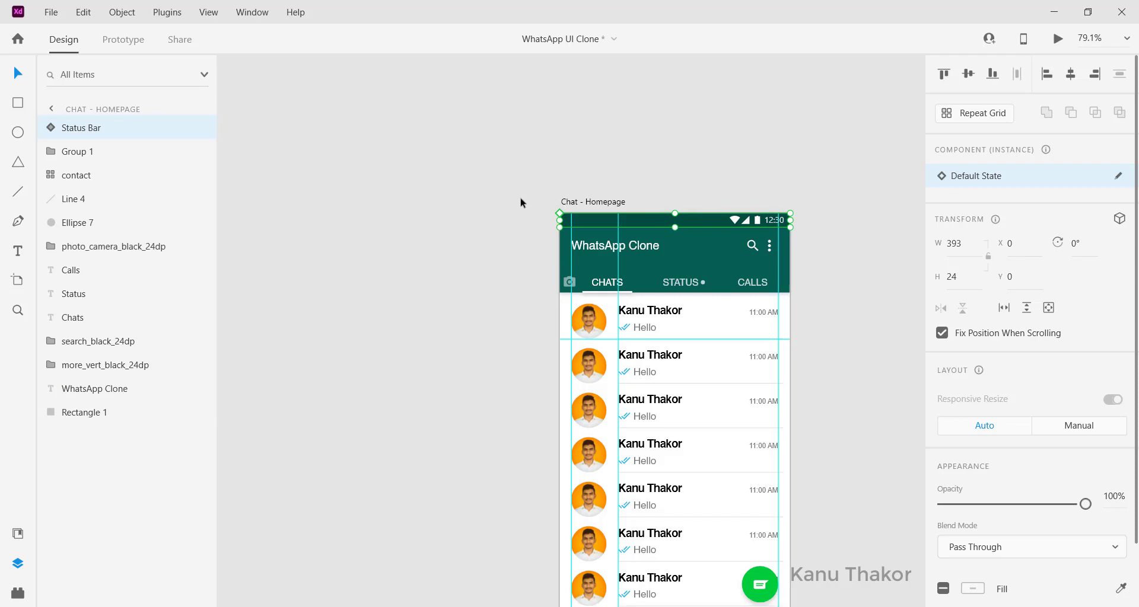
left_click(1058, 42)
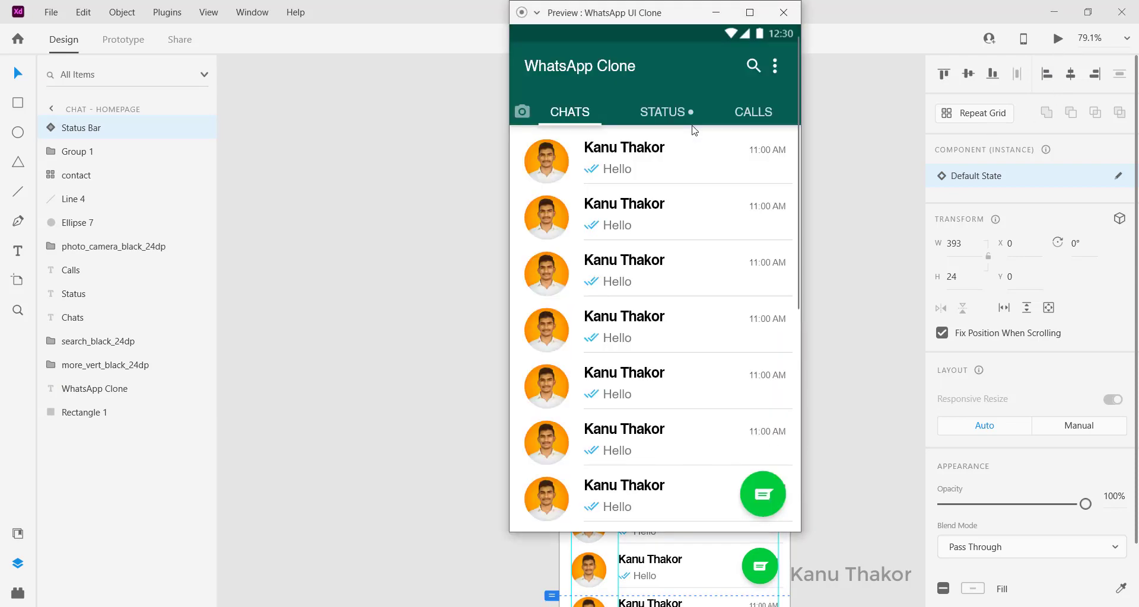
scroll(700, 186, "down", 3)
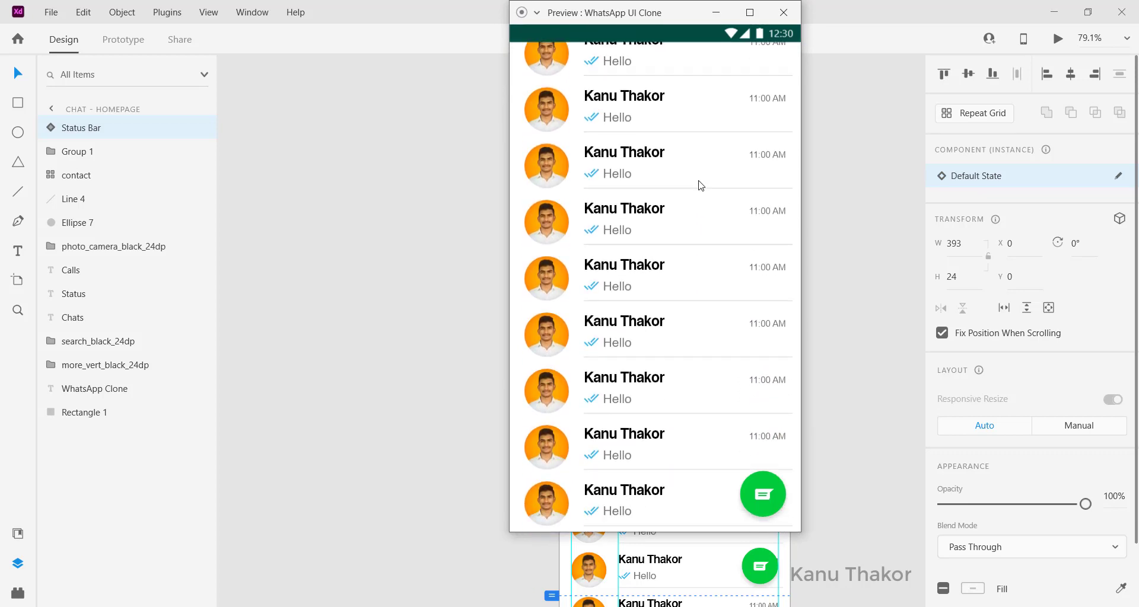
scroll(658, 284, "up", 3)
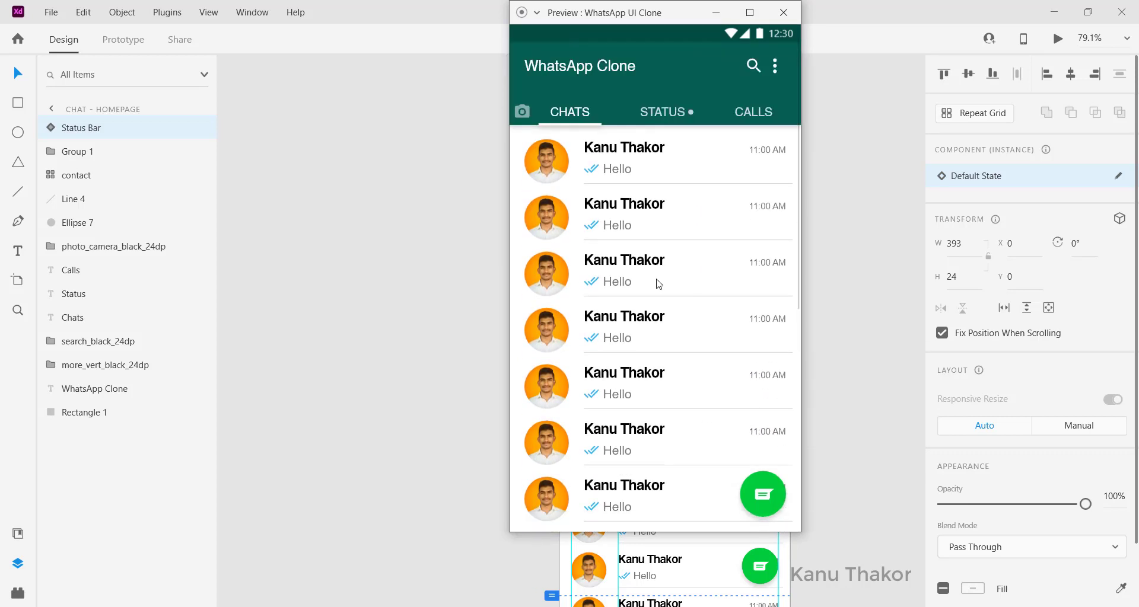
scroll(658, 282, "down", 3)
scroll(659, 279, "up", 3)
scroll(658, 277, "down", 3)
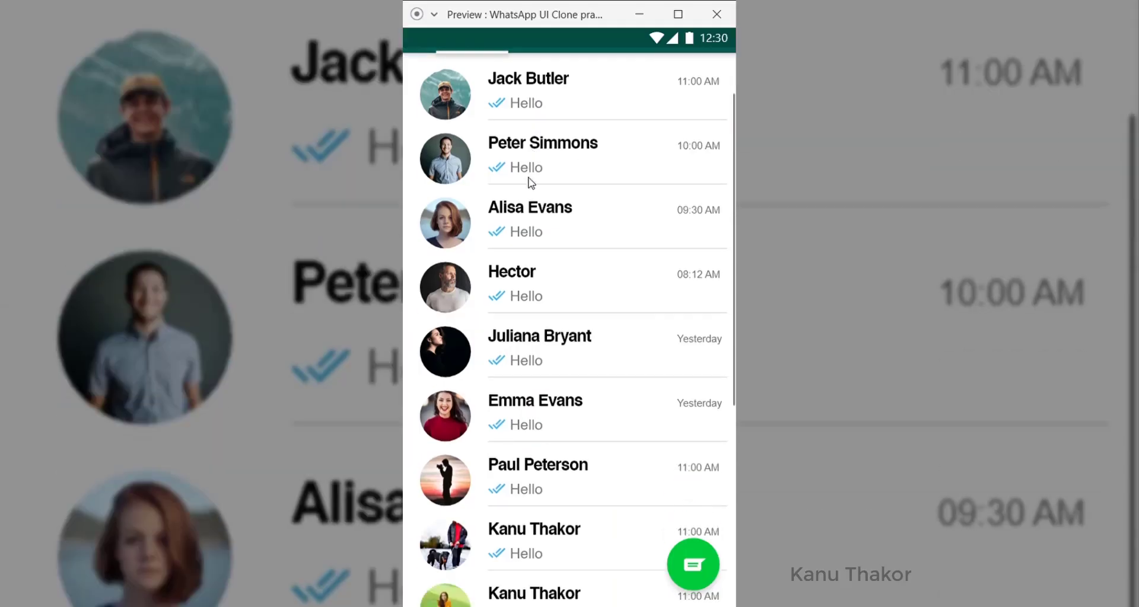
scroll(528, 183, "down", 3)
scroll(530, 183, "down", 3)
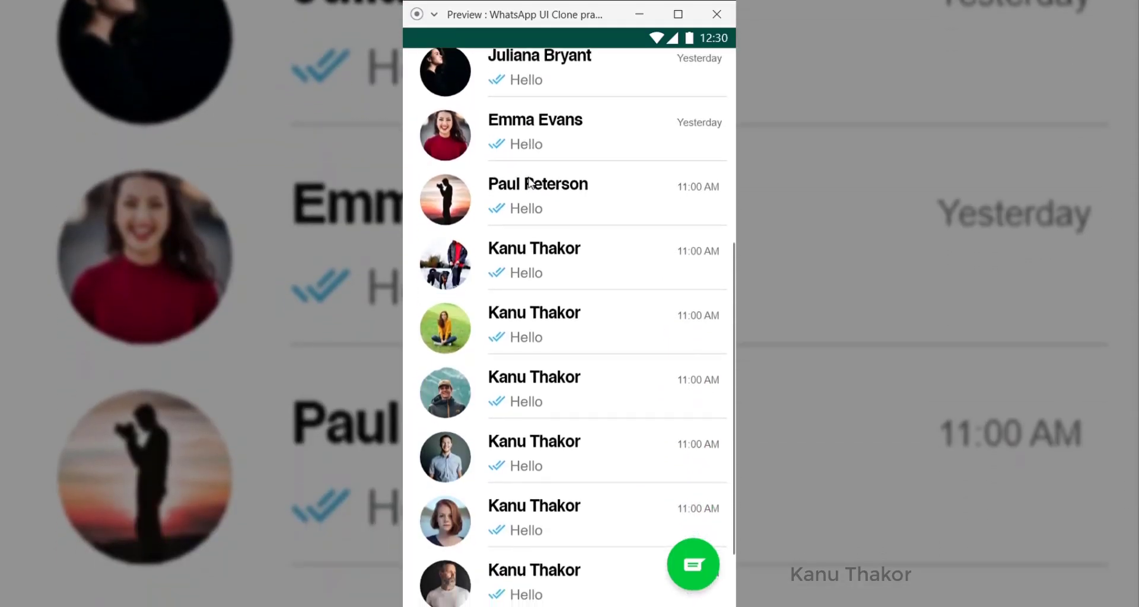
Step: Cycle the preview through STATUS, CALLS and CHATS screens, ending on CHATS and scrolling its list
scroll(529, 181, "up", 8)
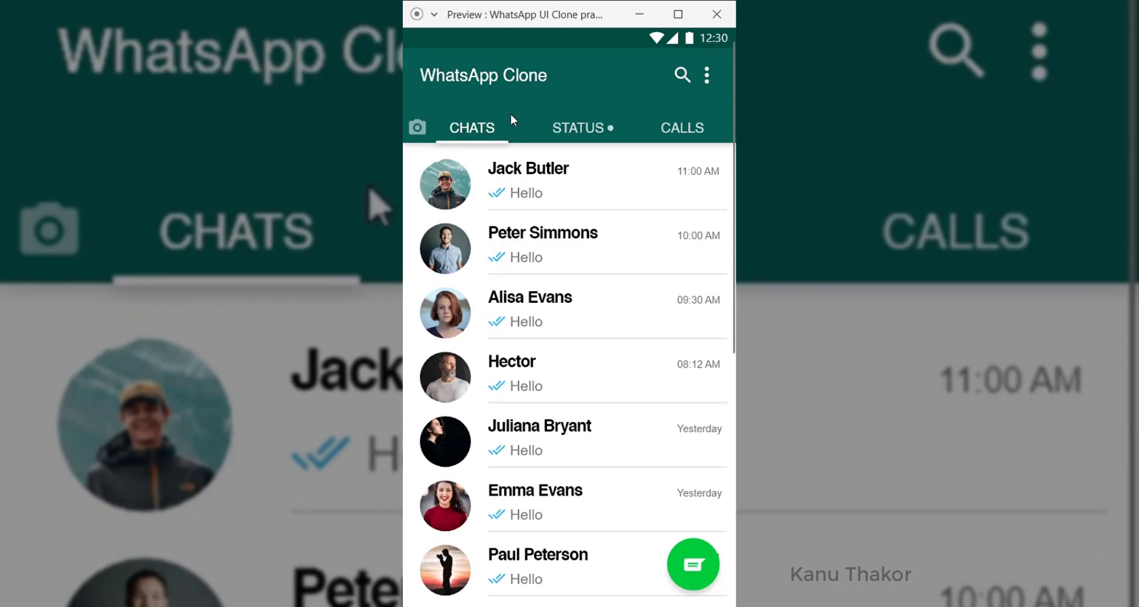
left_click(573, 134)
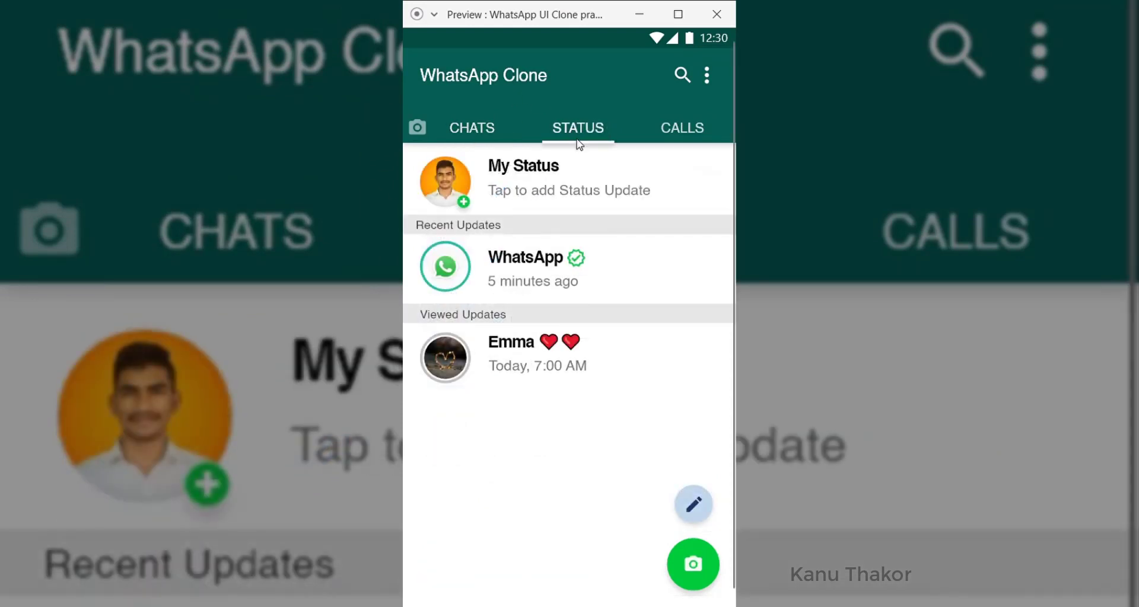
left_click(676, 129)
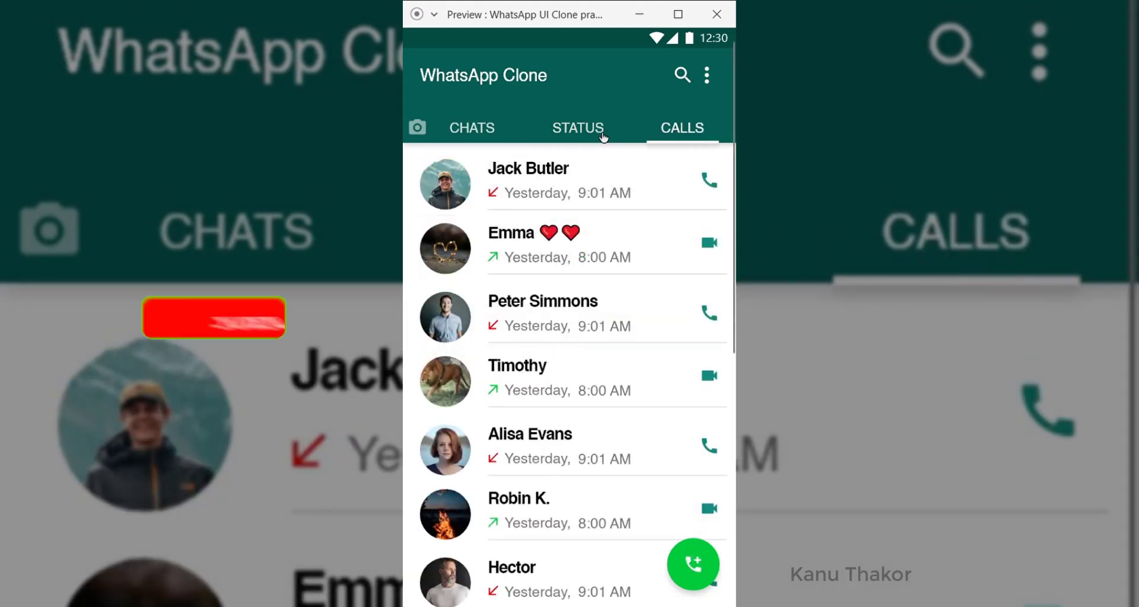
scroll(574, 536, "down", 5)
scroll(574, 537, "up", 5)
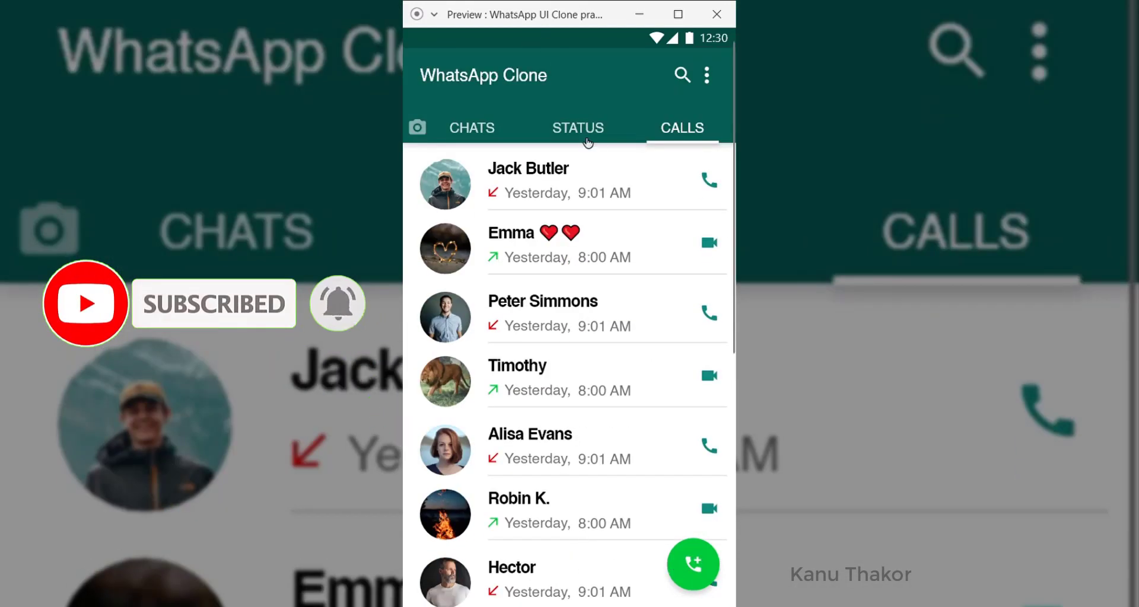
left_click(486, 133)
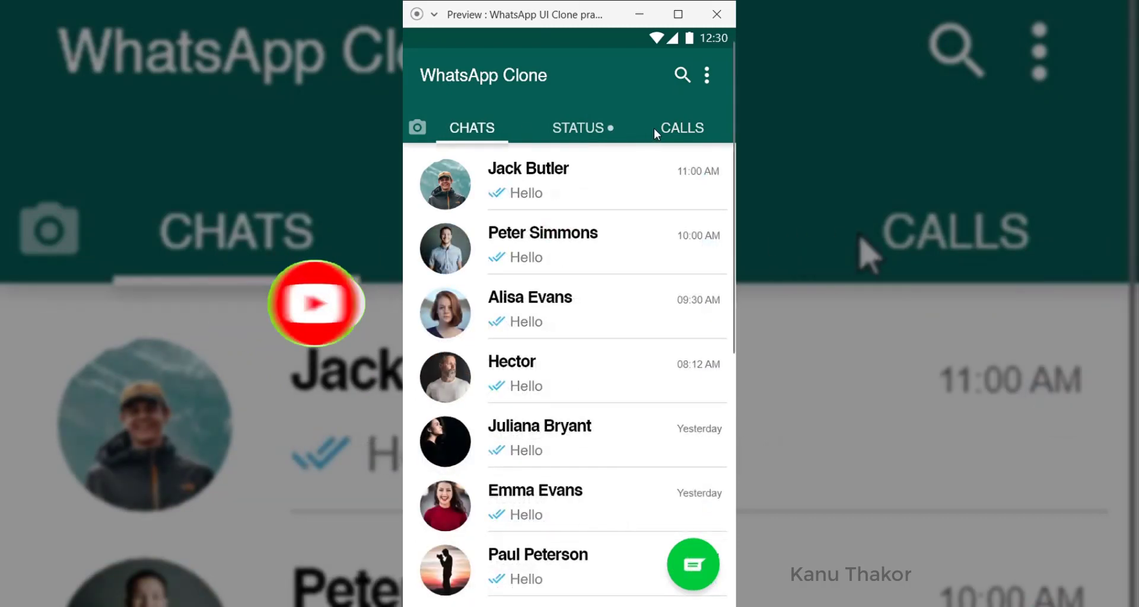
left_click(685, 132)
left_click(592, 135)
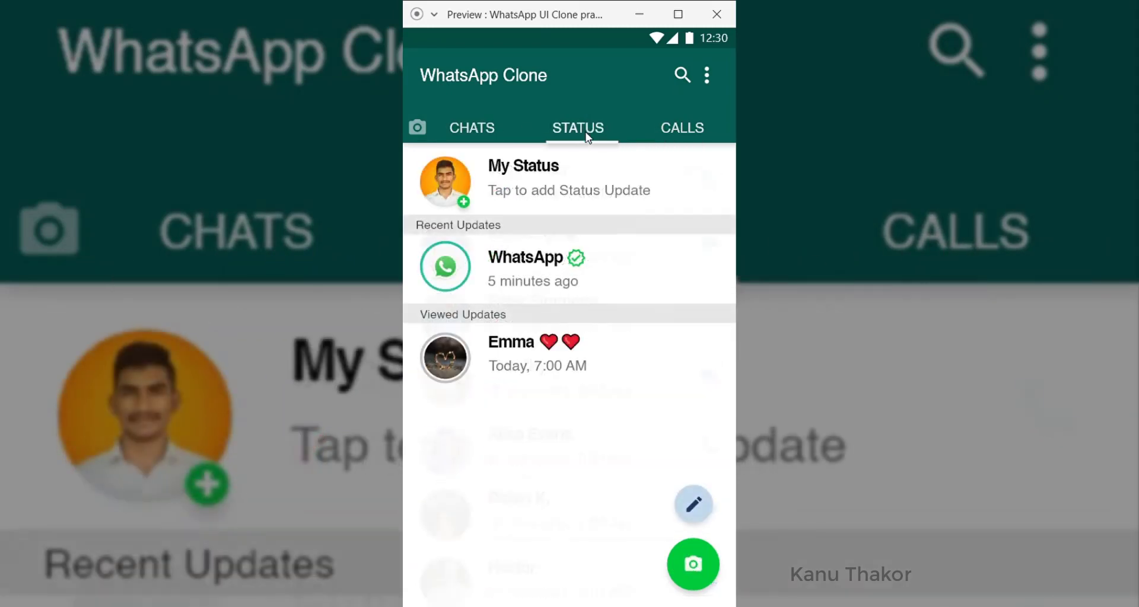
left_click(468, 126)
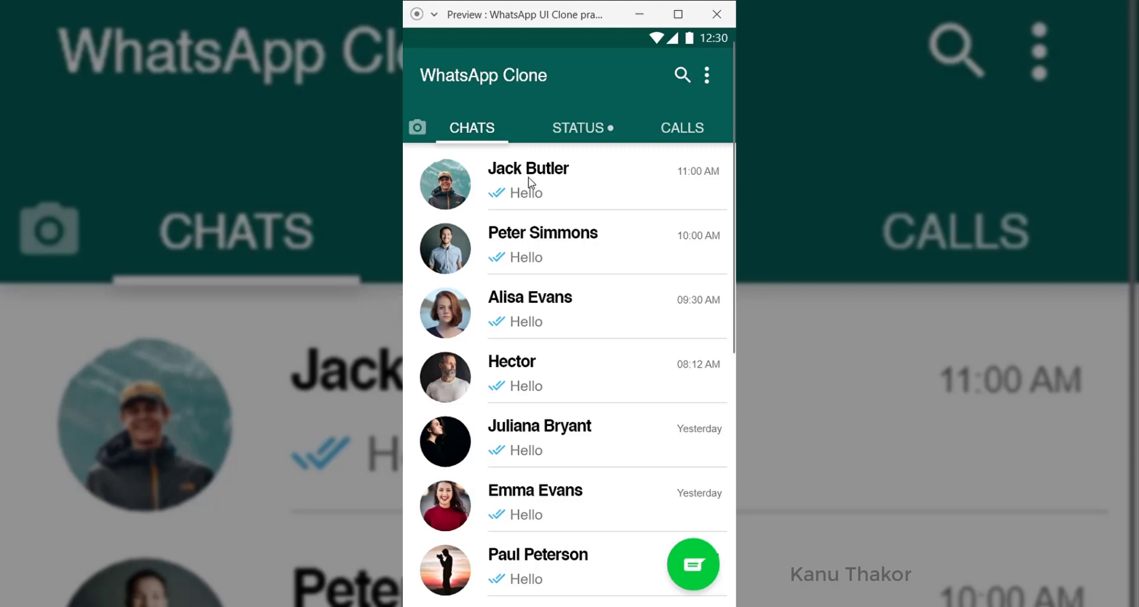
scroll(528, 184, "down", 2)
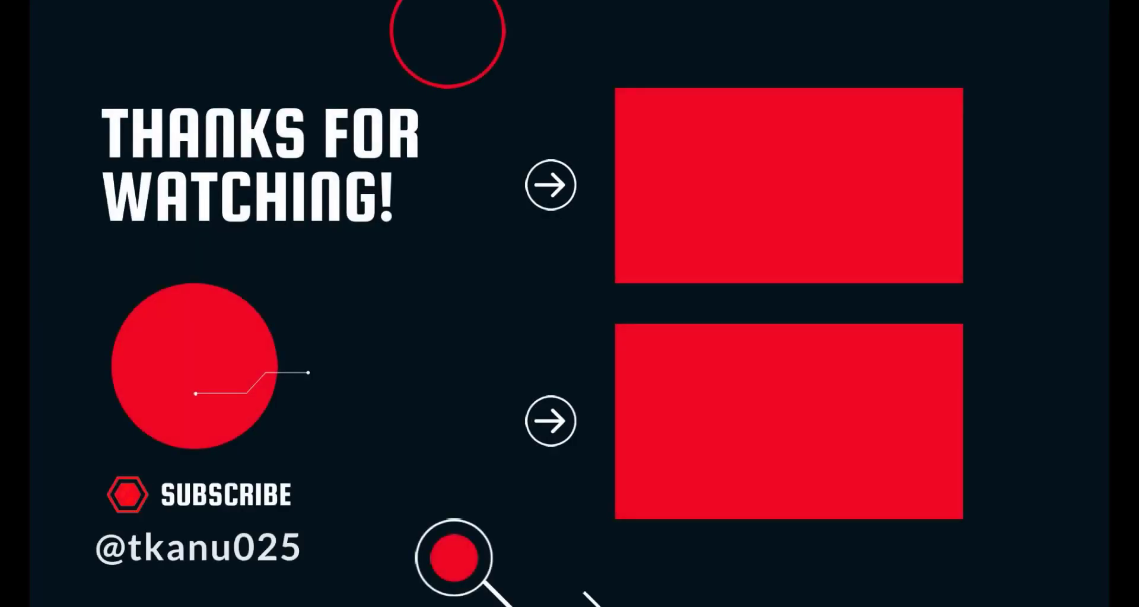